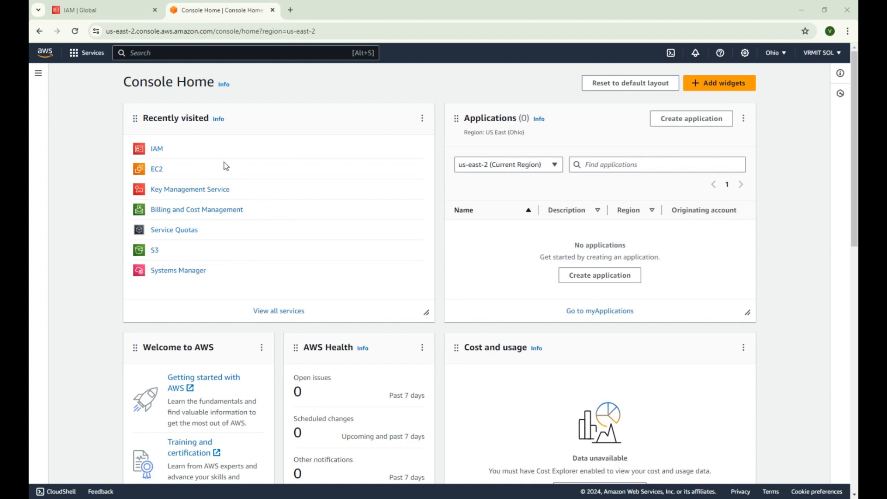
# Open the IAM policies list and examine the JSON statement of the AdministratorAccess policy, including its Effect, Action and Resource entries.
pyautogui.click(155, 151)
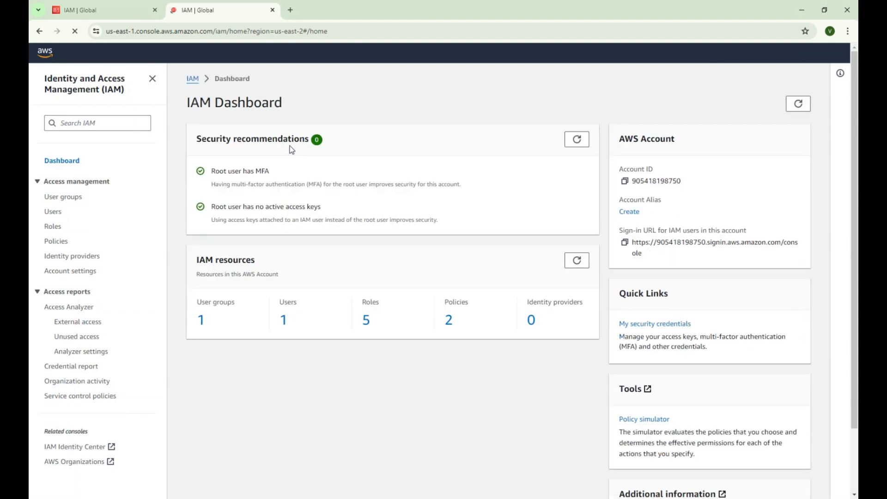
pyautogui.click(53, 246)
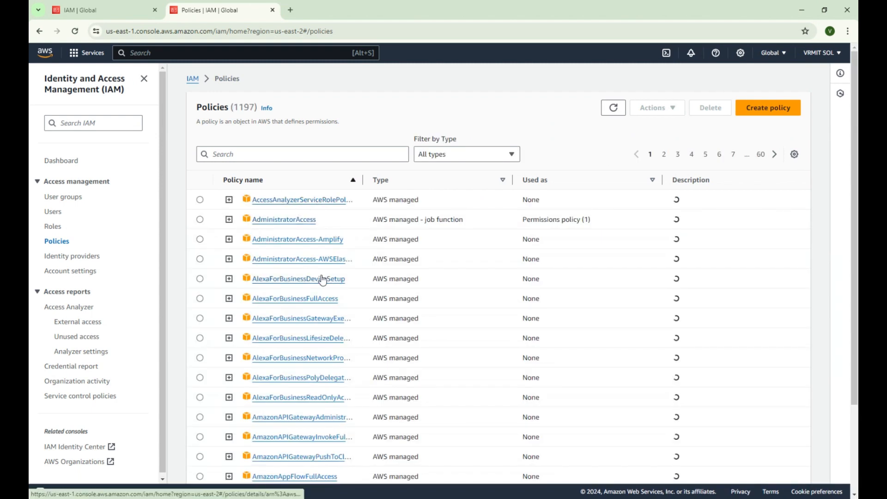
pyautogui.click(229, 219)
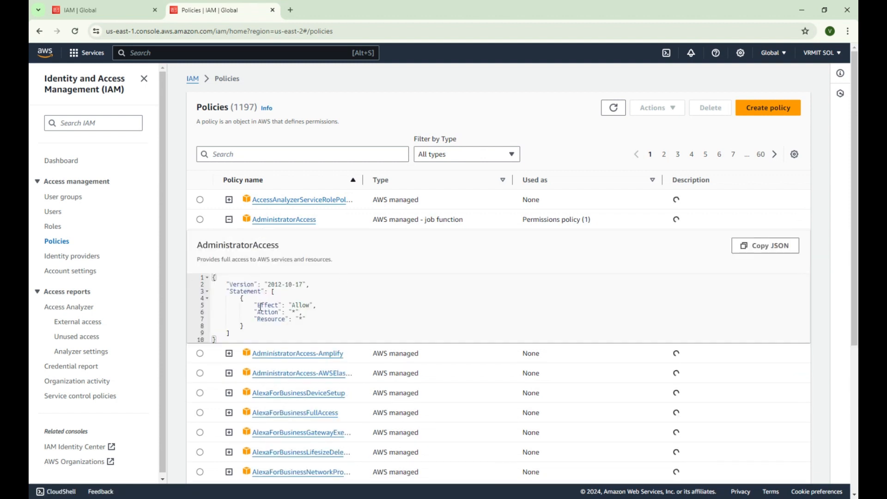
pyautogui.scroll(-1, 237, 289)
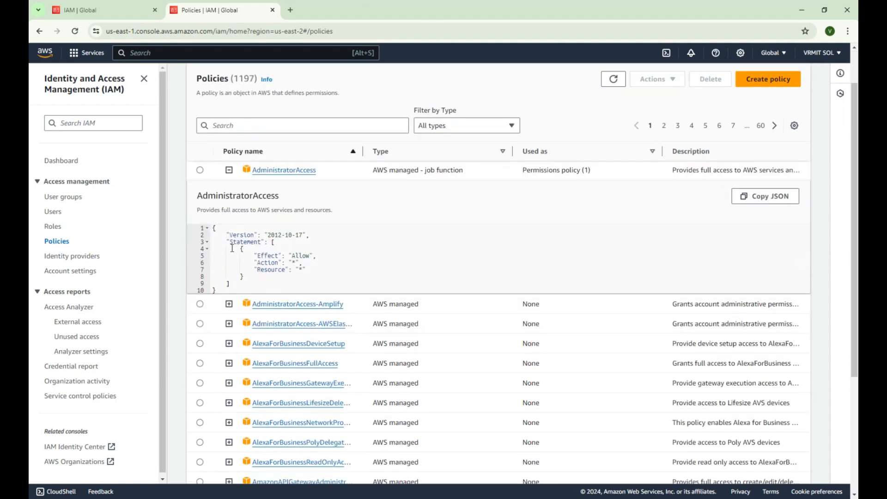
pyautogui.moveTo(253, 255); pyautogui.dragTo(311, 255)
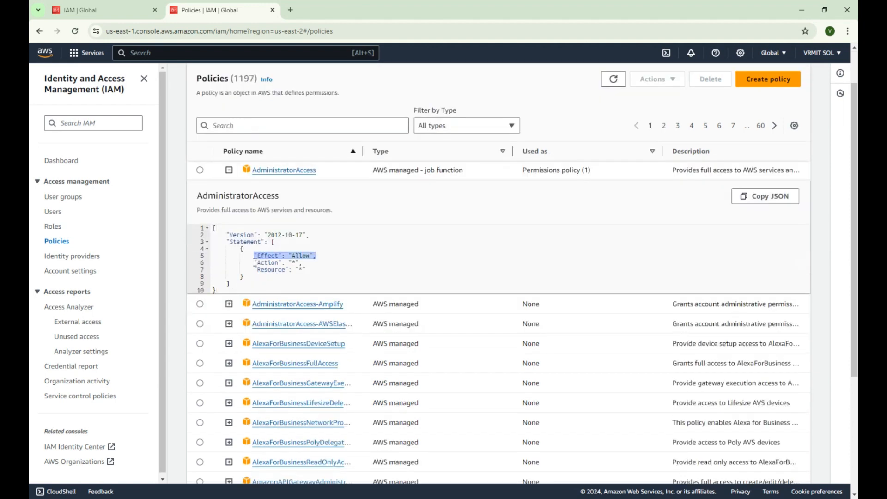
pyautogui.moveTo(254, 262); pyautogui.dragTo(308, 269)
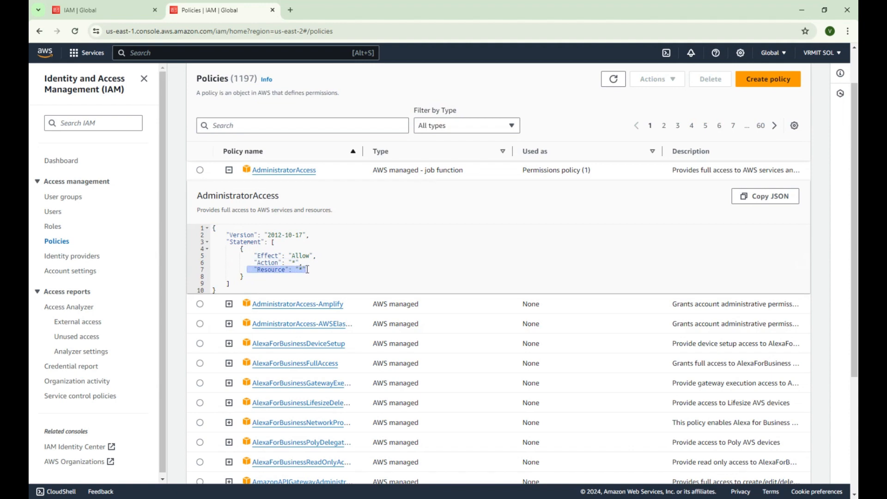
pyautogui.click(200, 170)
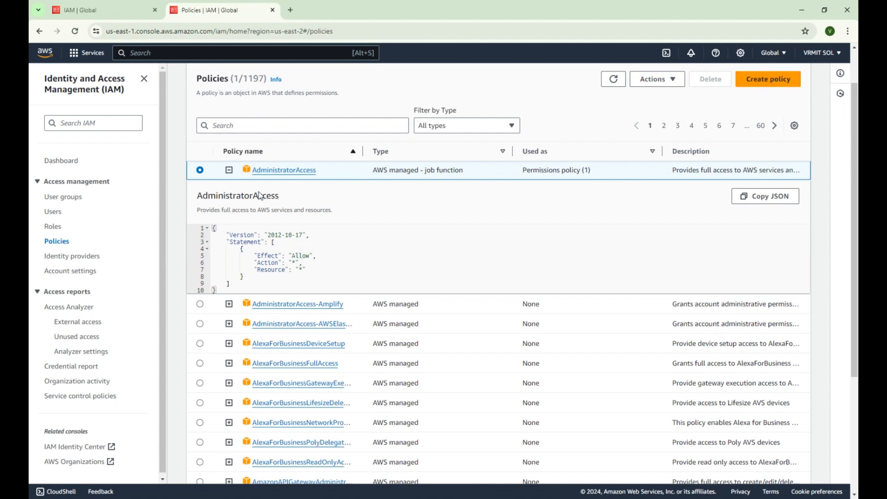
pyautogui.click(229, 170)
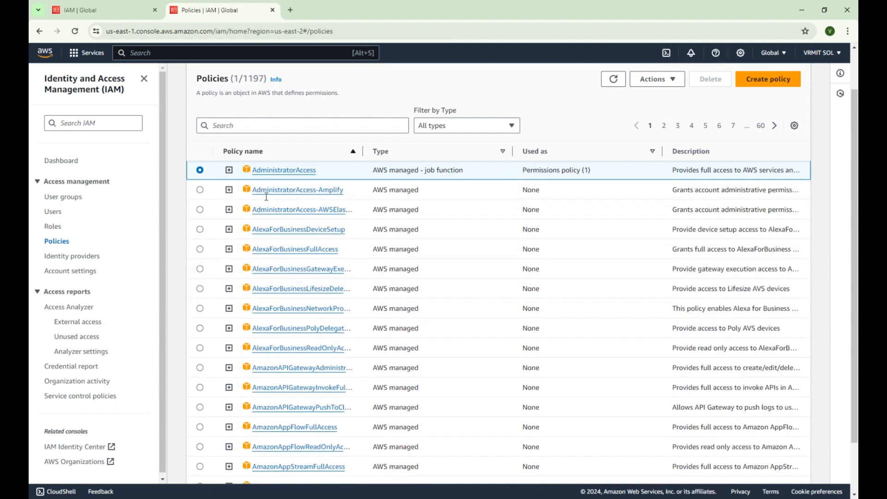
# Start creating a new policy in the visual editor and choose S3 as its service.
pyautogui.click(774, 87)
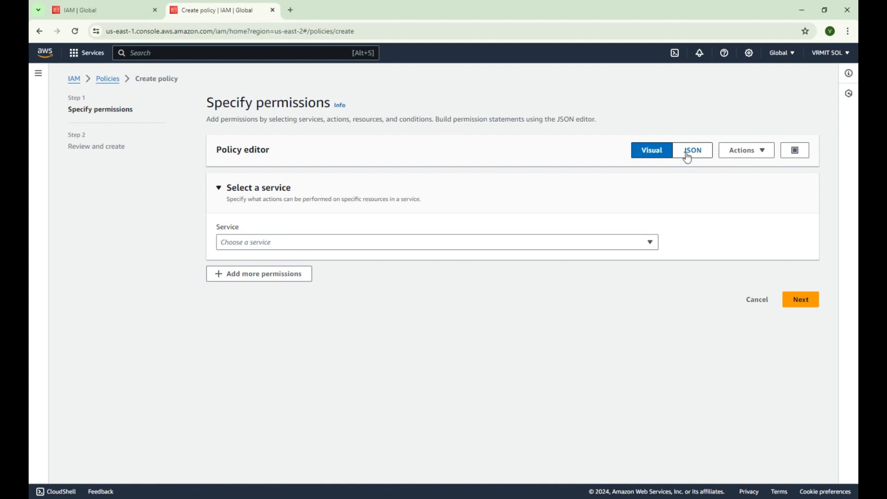
pyautogui.click(478, 247)
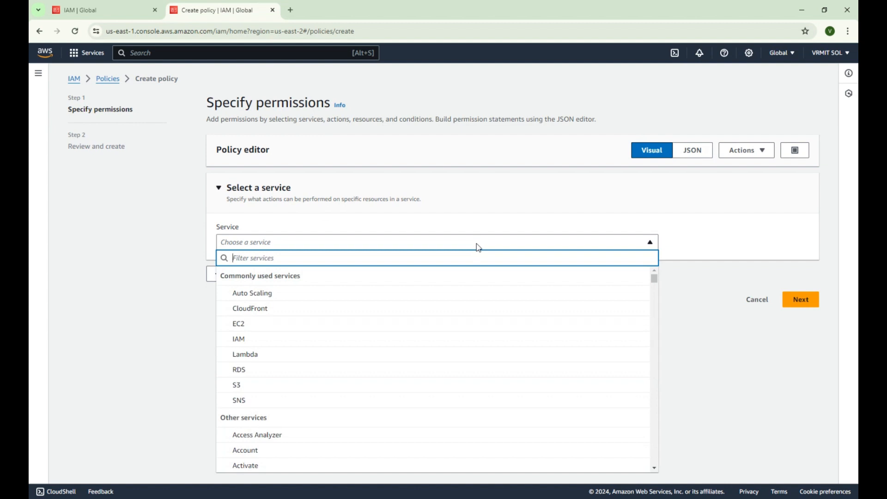
pyautogui.write('s3')
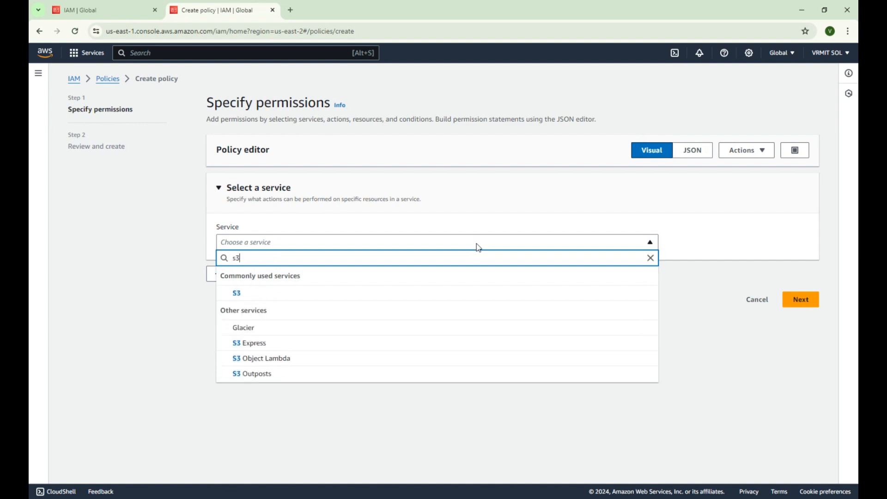
pyautogui.click(243, 294)
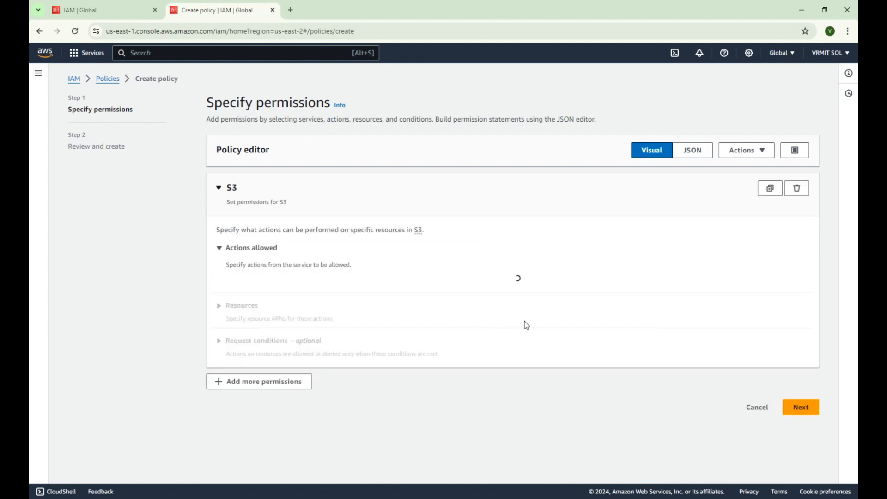
# Allow the ListBucket action from the List access level and the GetObject action from the Read access level.
pyautogui.scroll(-2, 576, 261)
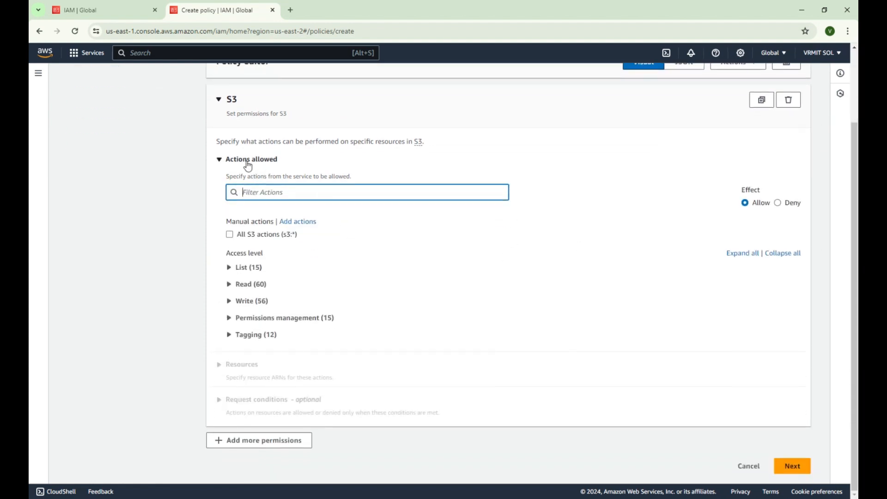
pyautogui.click(229, 271)
pyautogui.scroll(-1, 332, 266)
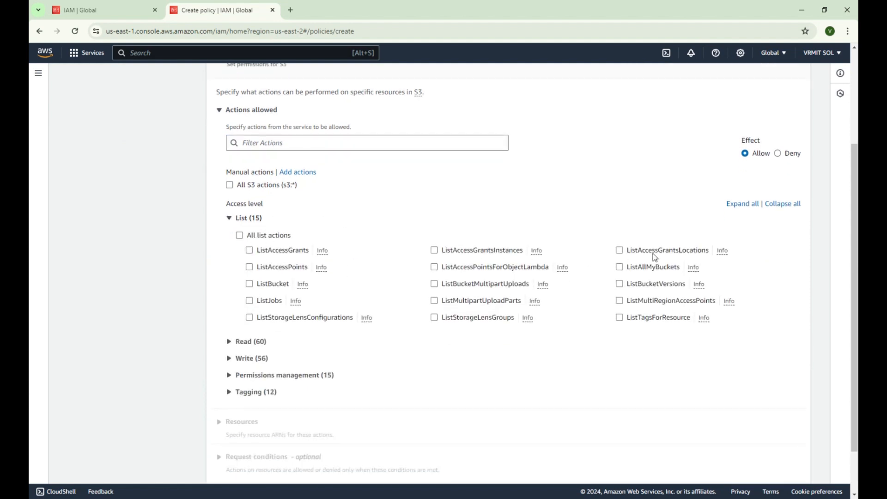
pyautogui.click(250, 284)
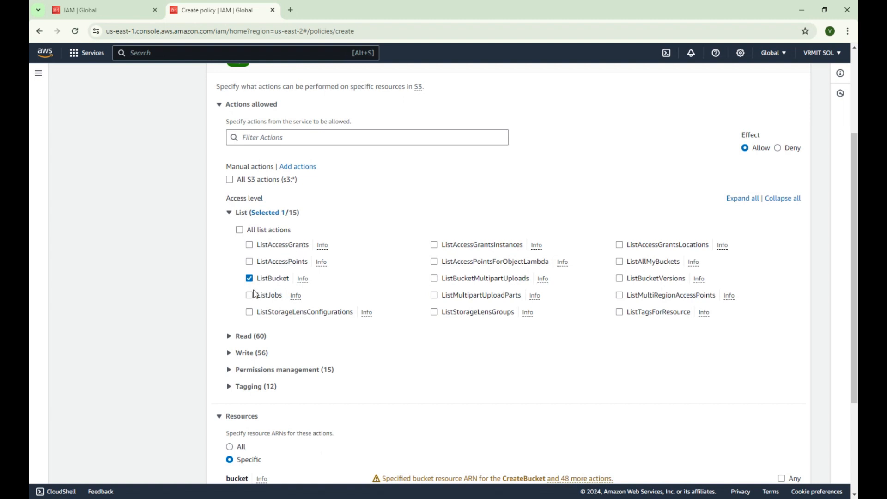
pyautogui.scroll(-1, 362, 276)
pyautogui.scroll(-2, 362, 276)
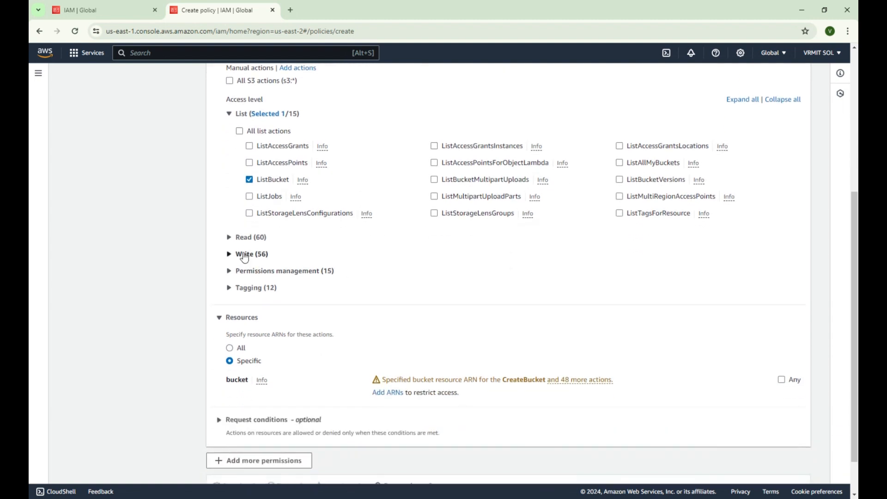
pyautogui.click(229, 237)
pyautogui.scroll(-2, 376, 239)
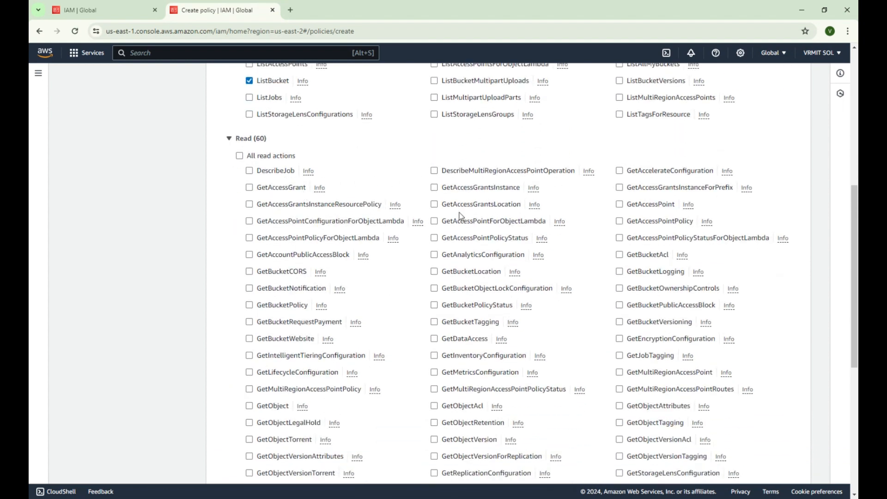
pyautogui.click(249, 406)
# Allow the PutObject action from the Write access level.
pyautogui.scroll(-5, 490, 261)
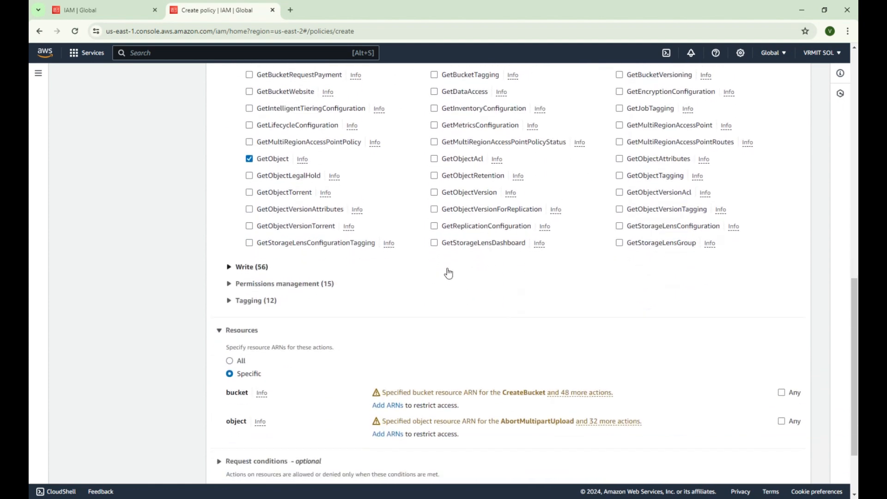
pyautogui.click(230, 267)
pyautogui.scroll(-3, 445, 271)
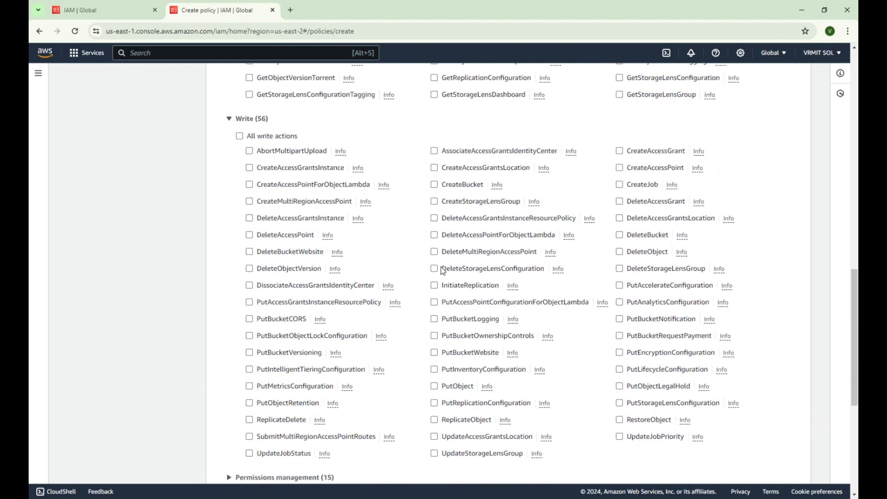
pyautogui.scroll(-1, 442, 270)
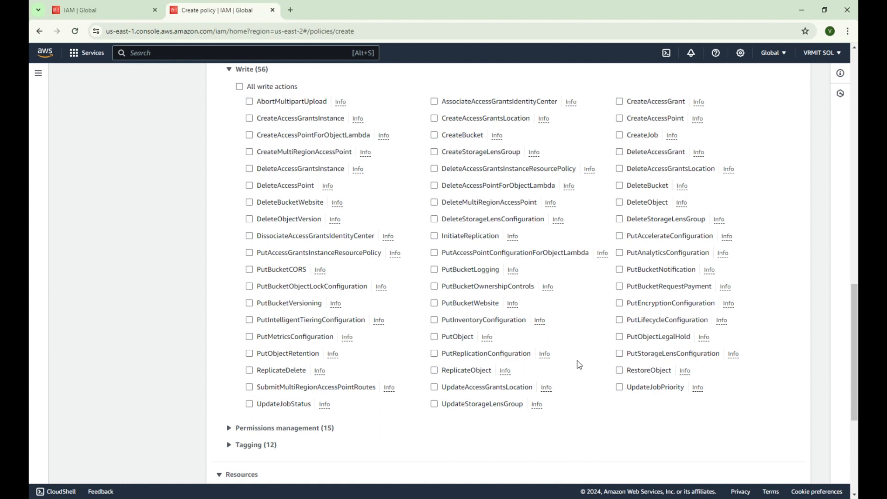
pyautogui.click(434, 337)
# Allow the PutBucketPolicy and PutBucketAcl actions from the Permissions management access level.
pyautogui.scroll(-3, 324, 301)
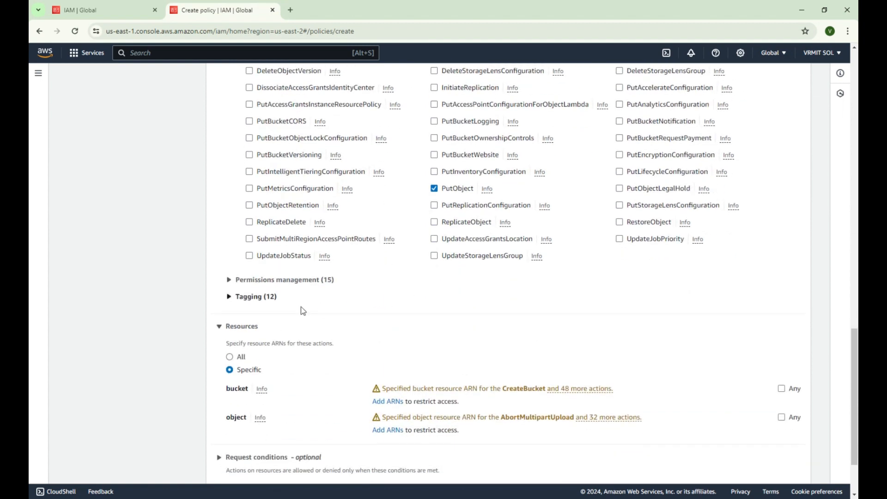
pyautogui.click(231, 282)
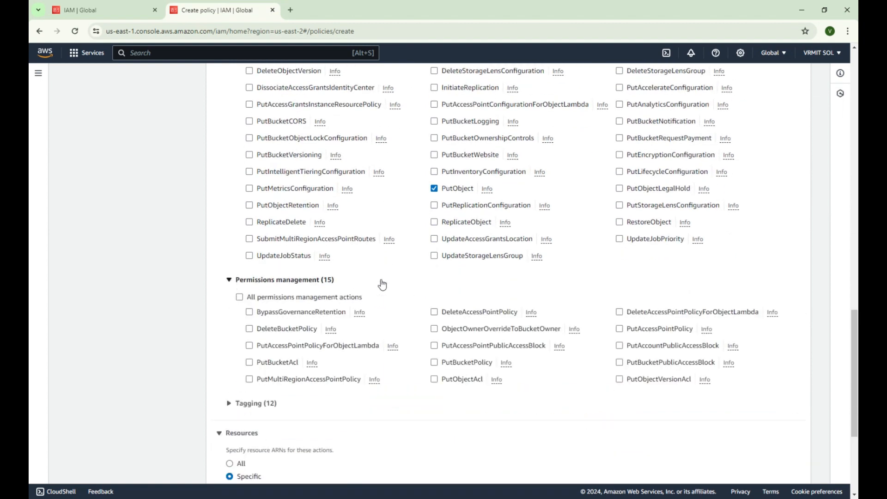
pyautogui.scroll(-1, 421, 281)
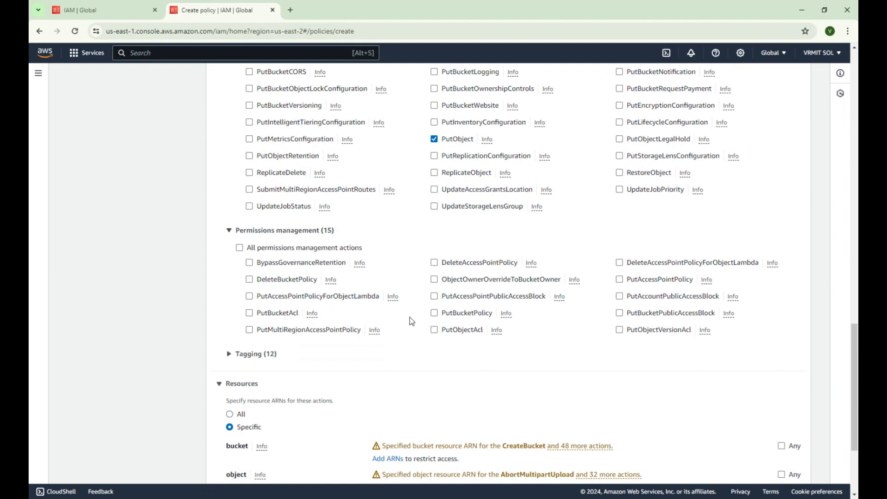
pyautogui.click(434, 313)
pyautogui.click(253, 314)
# Allow the PutBucketTagging action from the Tagging access level.
pyautogui.scroll(-2, 424, 330)
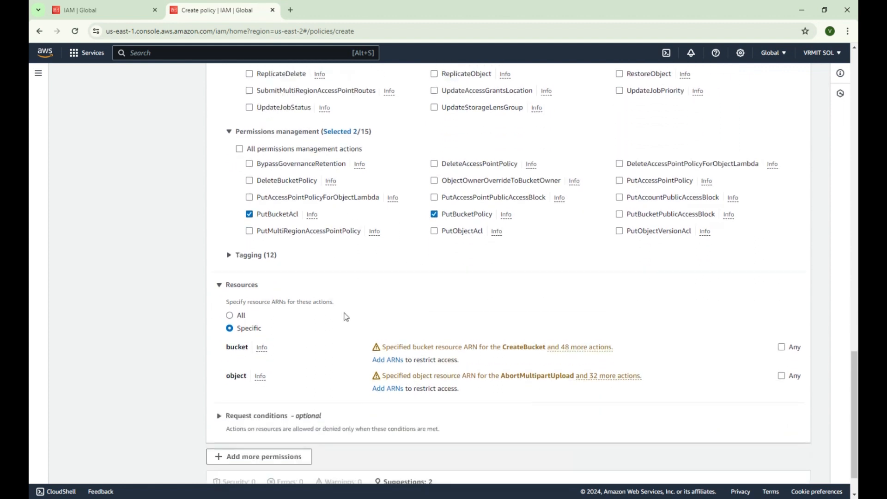
pyautogui.click(231, 257)
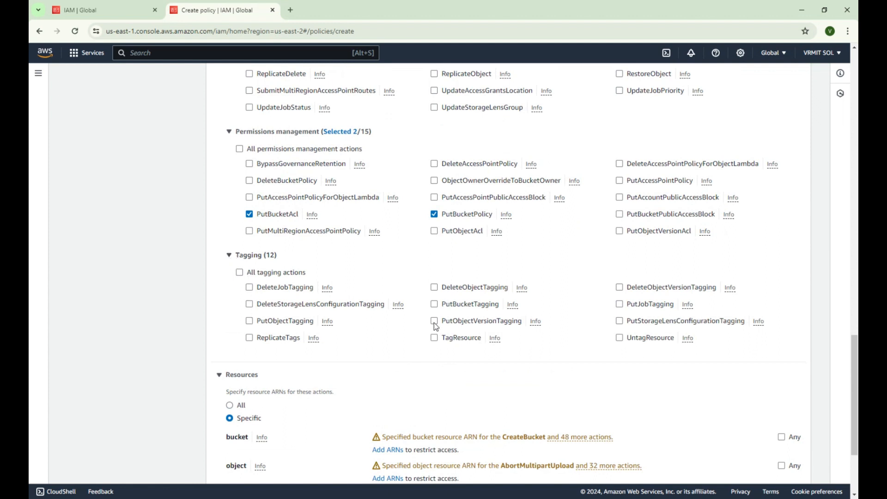
pyautogui.click(434, 304)
# Keep the resources limited to specific ARNs and add a bucket ARN that covers any bucket name.
pyautogui.scroll(-2, 372, 304)
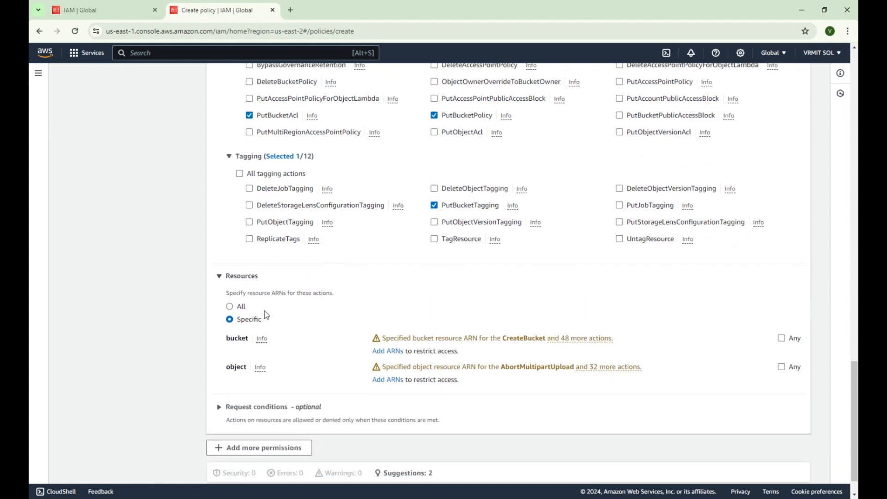
pyautogui.click(230, 307)
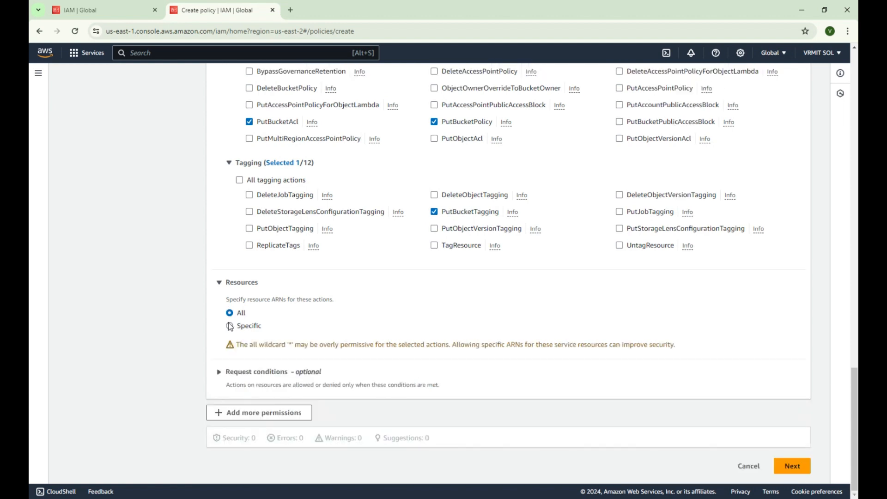
pyautogui.click(229, 325)
pyautogui.scroll(-1, 396, 332)
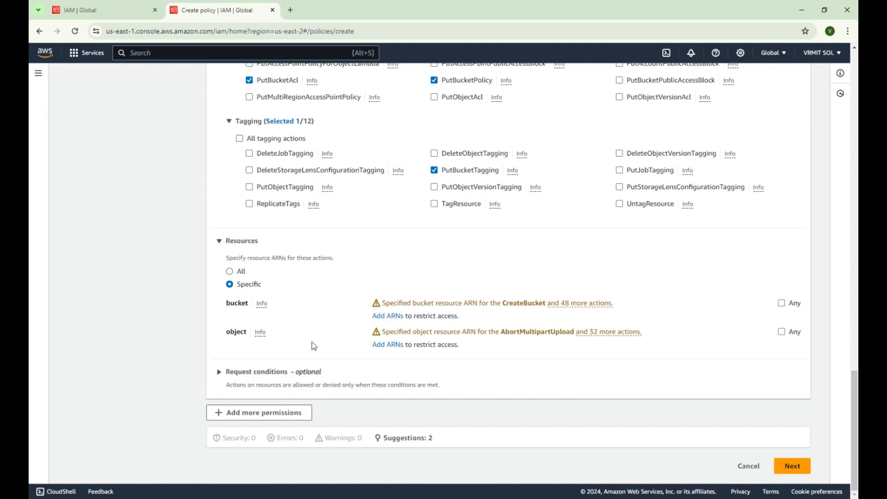
pyautogui.click(388, 315)
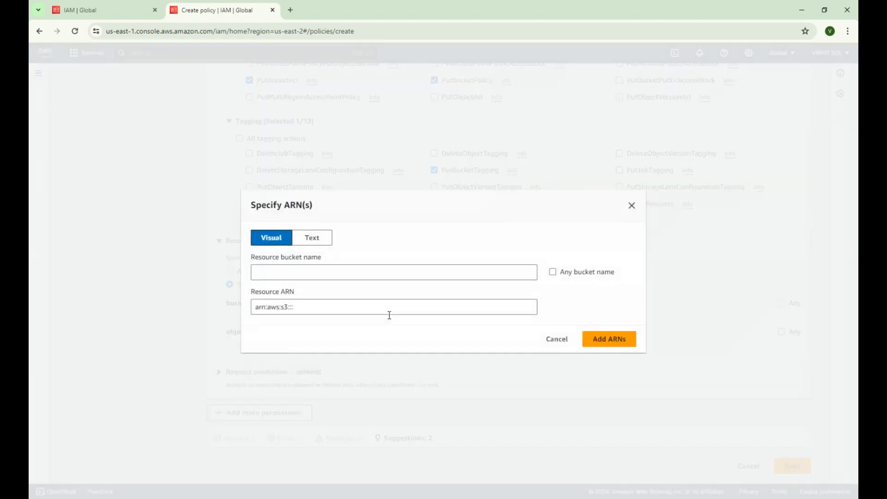
pyautogui.click(283, 271)
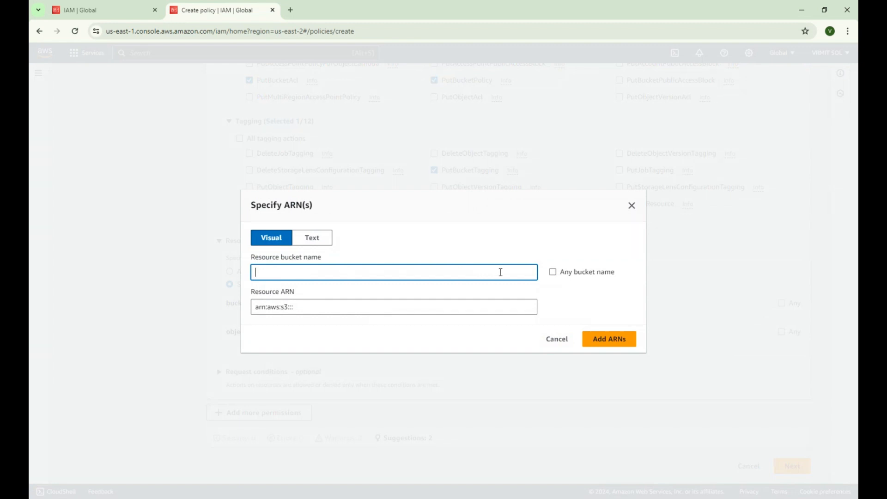
pyautogui.click(552, 273)
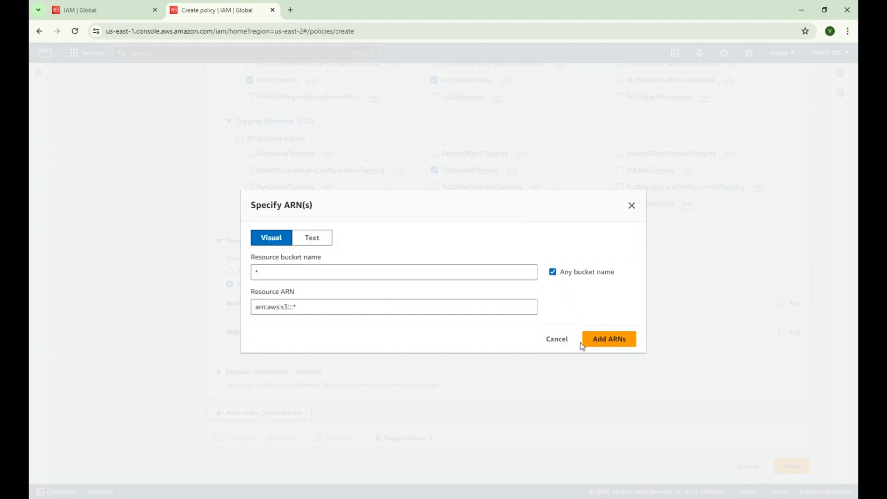
pyautogui.click(595, 344)
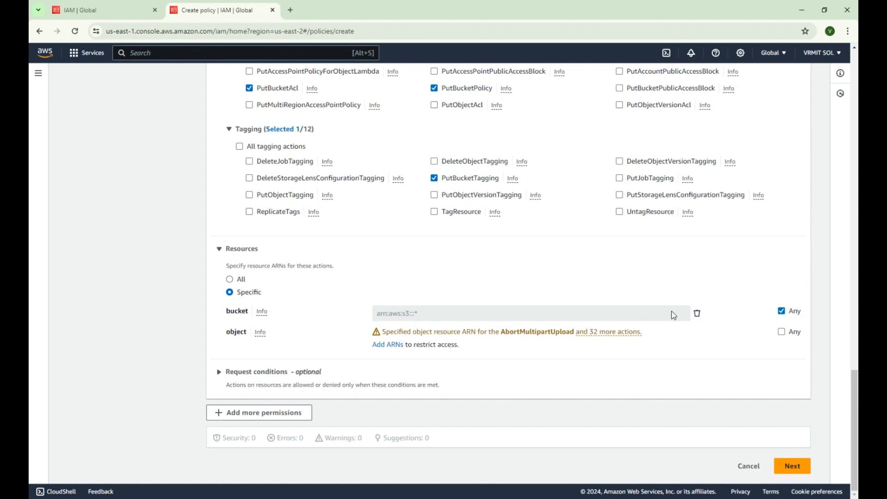
# Add an object resource ARN that covers any bucket name and any object name.
pyautogui.click(388, 344)
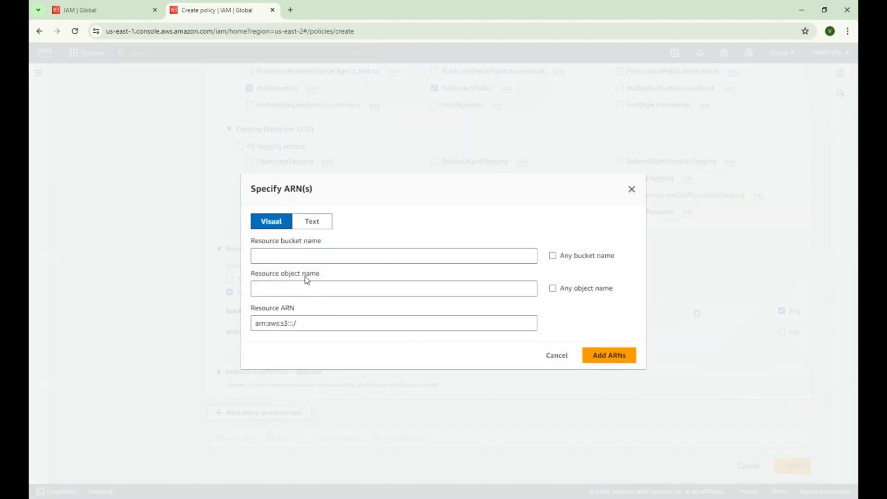
pyautogui.click(300, 259)
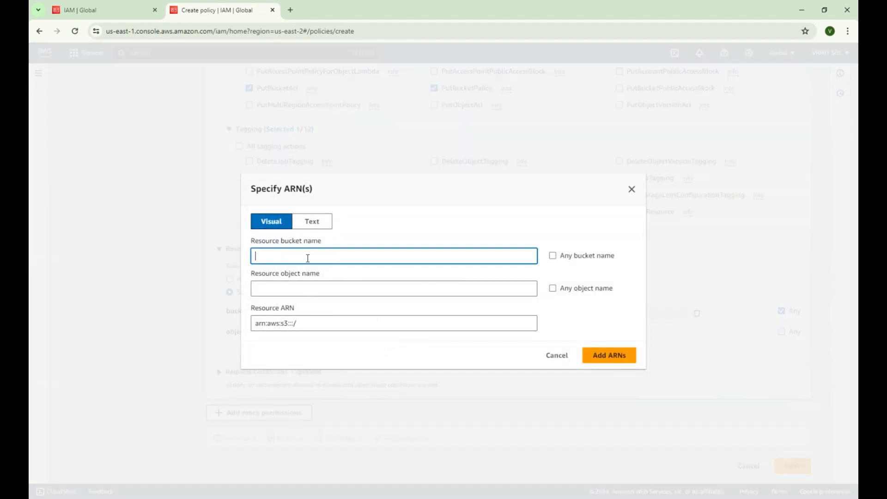
pyautogui.click(553, 255)
pyautogui.click(553, 289)
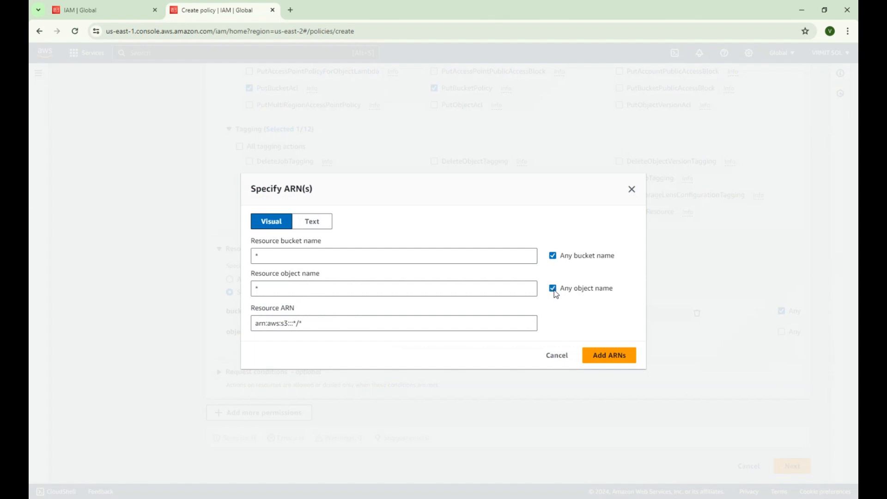
pyautogui.click(598, 355)
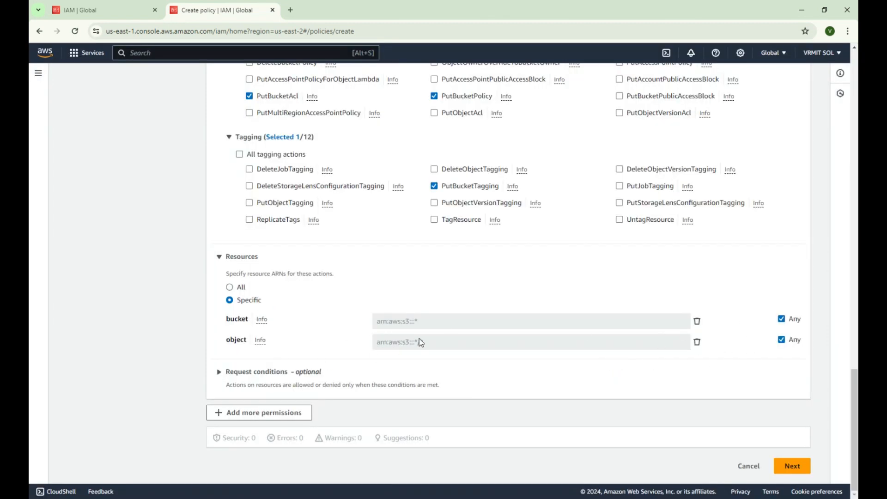
# Start a new request condition for the S3 permissions and choose aws:username as its condition key.
pyautogui.click(221, 372)
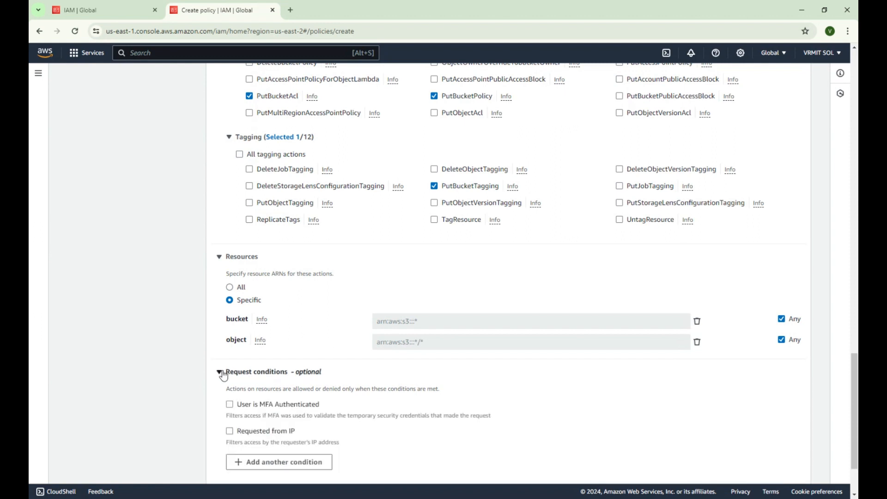
pyautogui.scroll(-2, 447, 319)
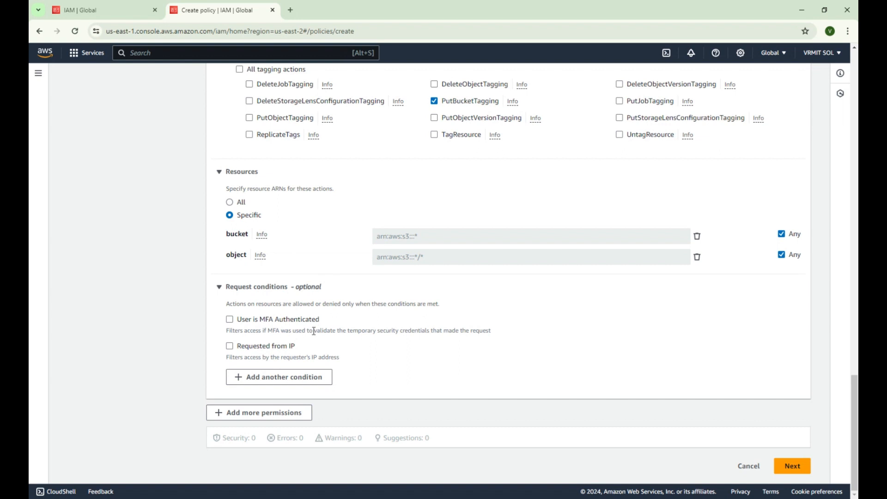
pyautogui.click(269, 377)
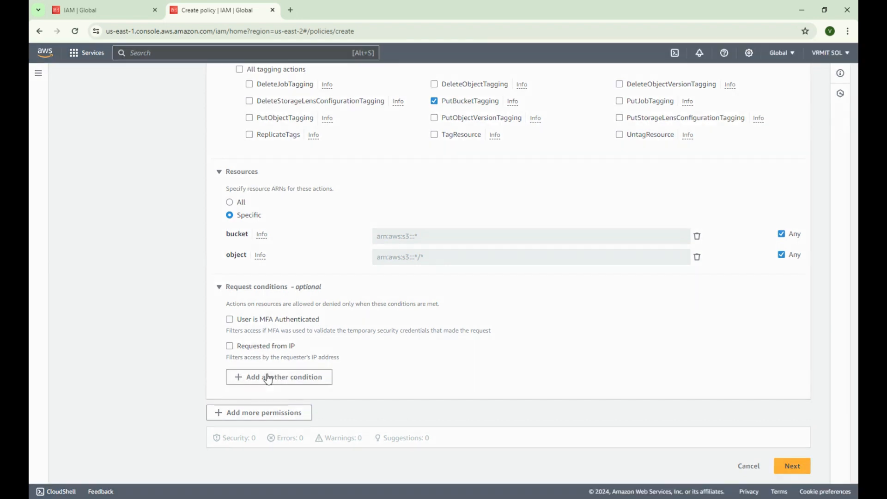
pyautogui.click(482, 283)
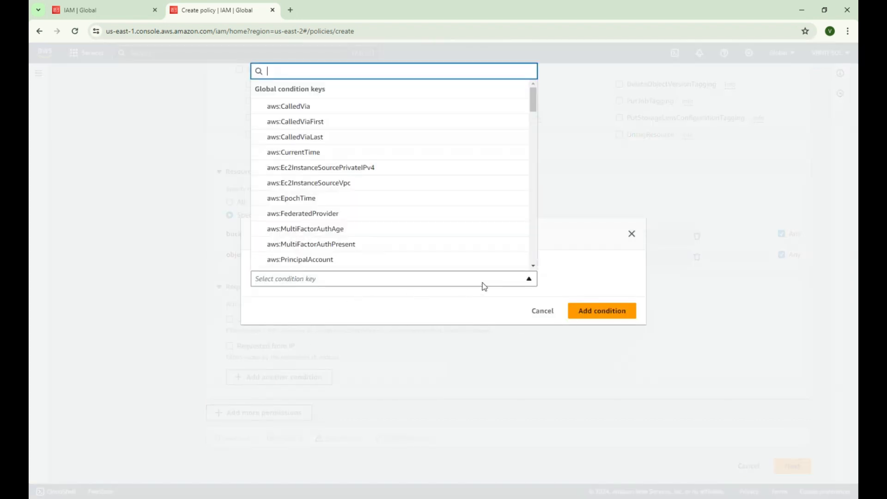
pyautogui.scroll(-3, 358, 135)
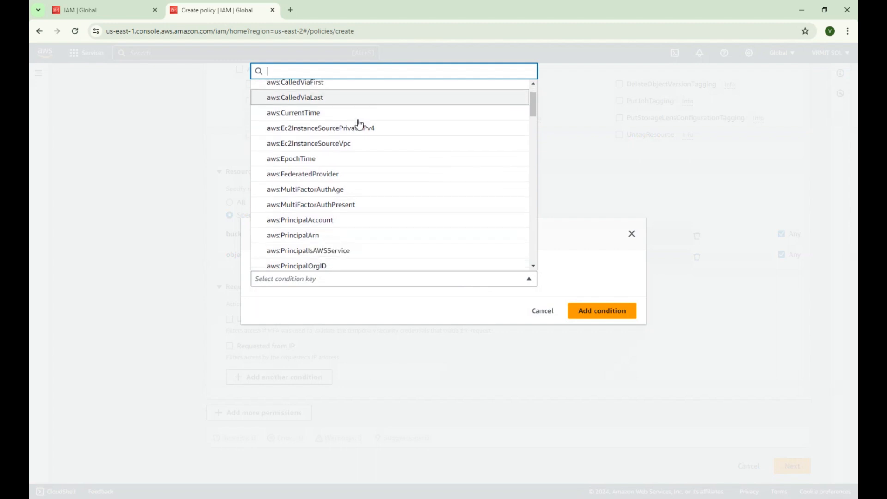
pyautogui.scroll(-3, 386, 178)
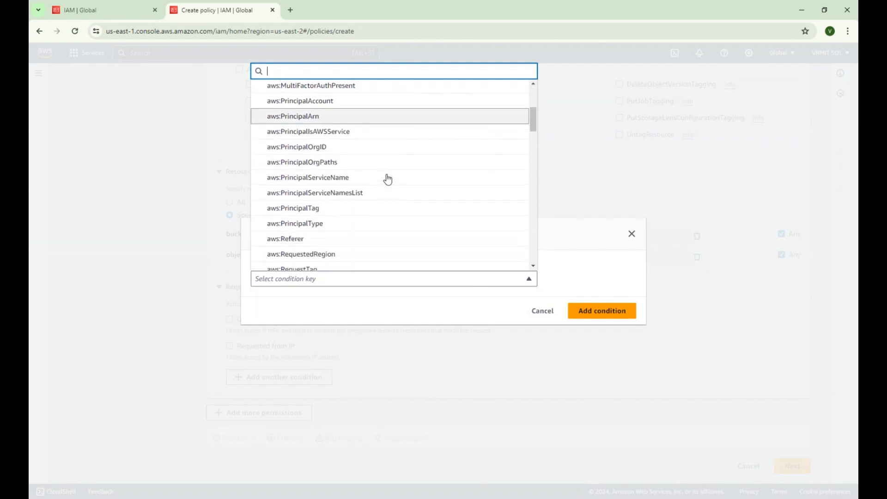
pyautogui.scroll(-4, 401, 187)
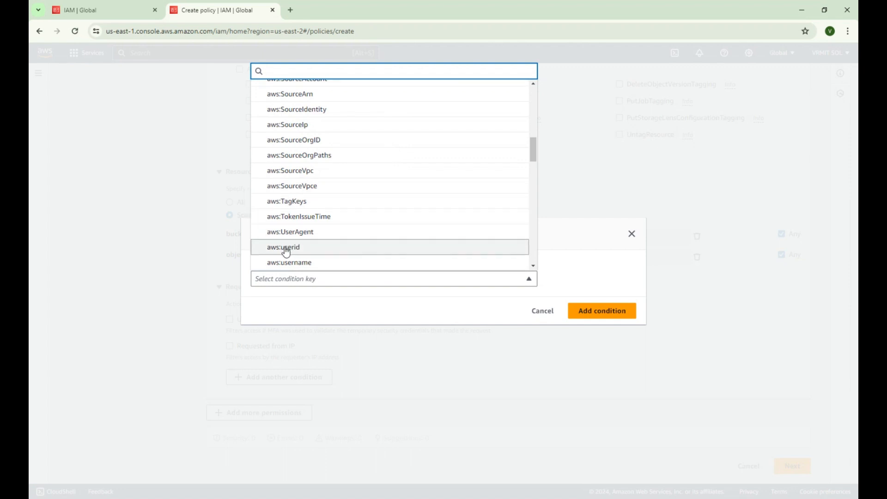
pyautogui.click(293, 263)
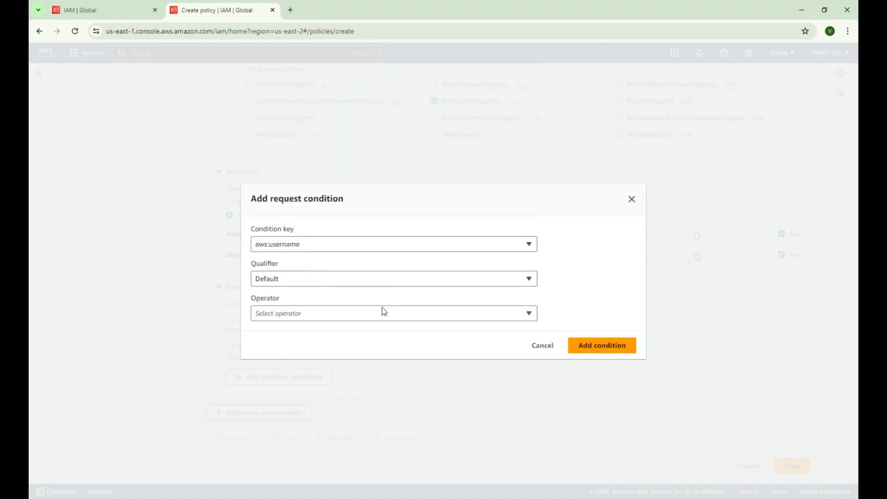
# Keep the Default qualifier, set the operator to StringEquals with If exists and the value Demo, and add the condition.
pyautogui.click(505, 279)
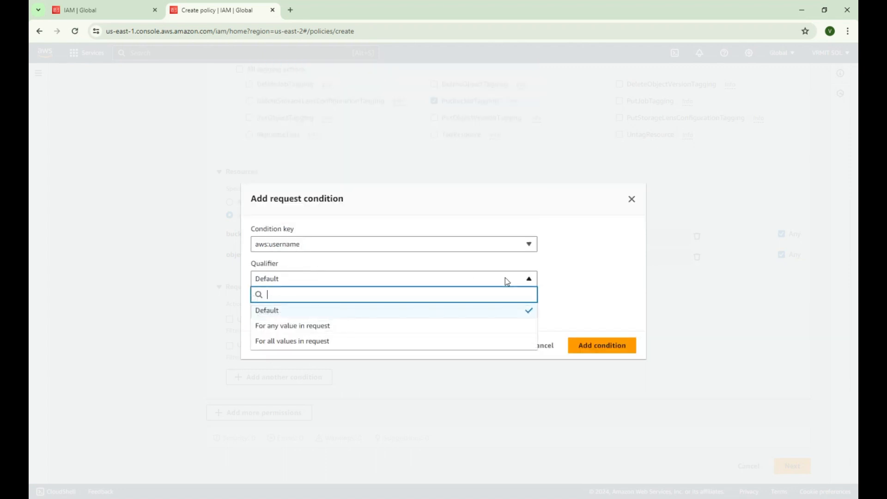
pyautogui.click(470, 283)
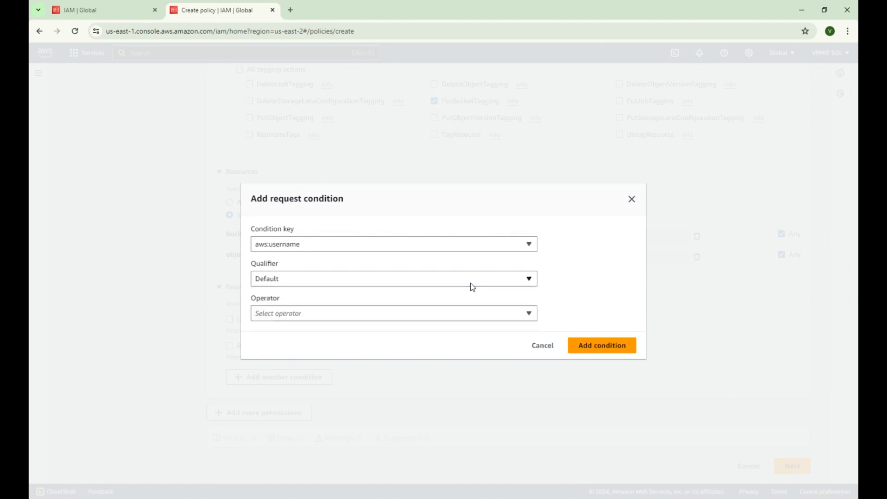
pyautogui.click(511, 314)
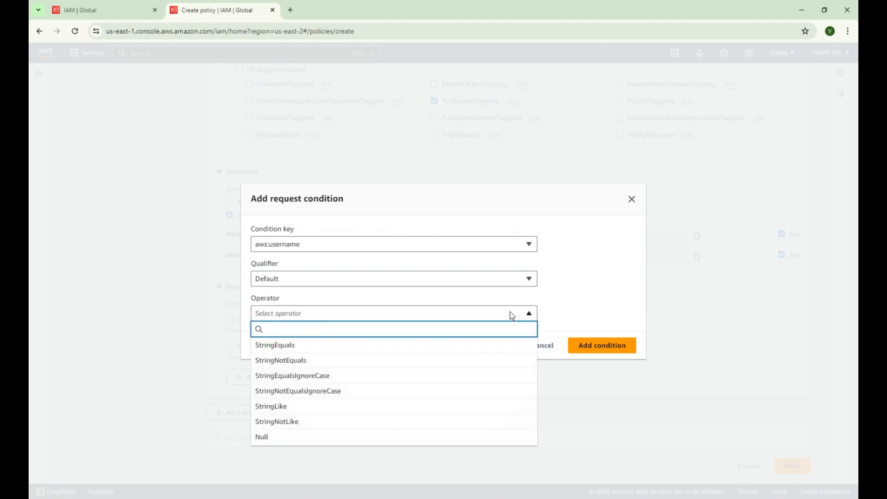
pyautogui.click(284, 346)
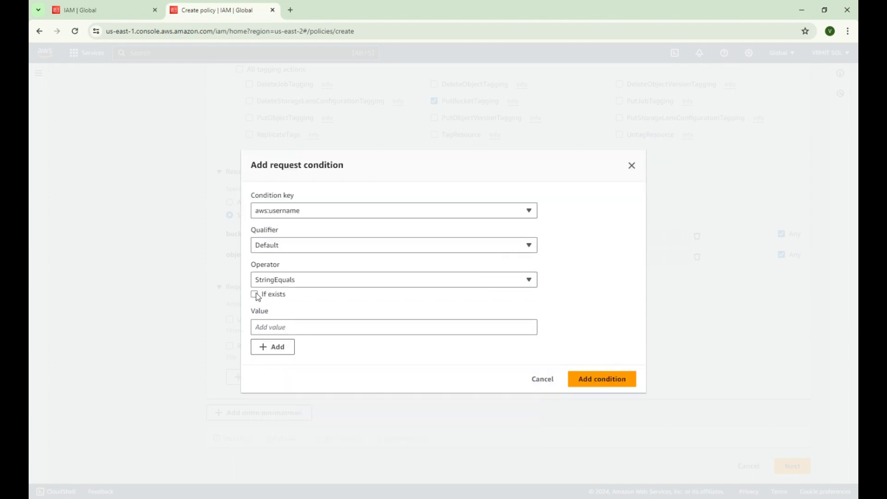
pyautogui.click(321, 328)
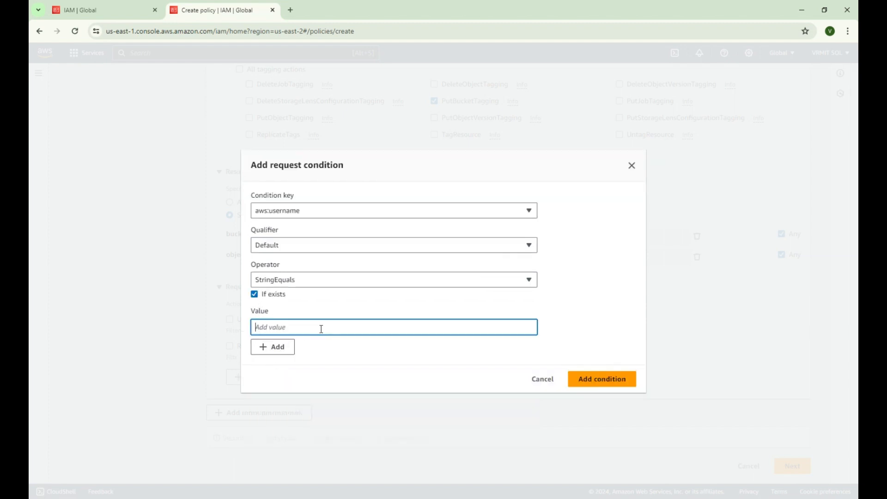
pyautogui.write('Demo')
pyautogui.click(615, 385)
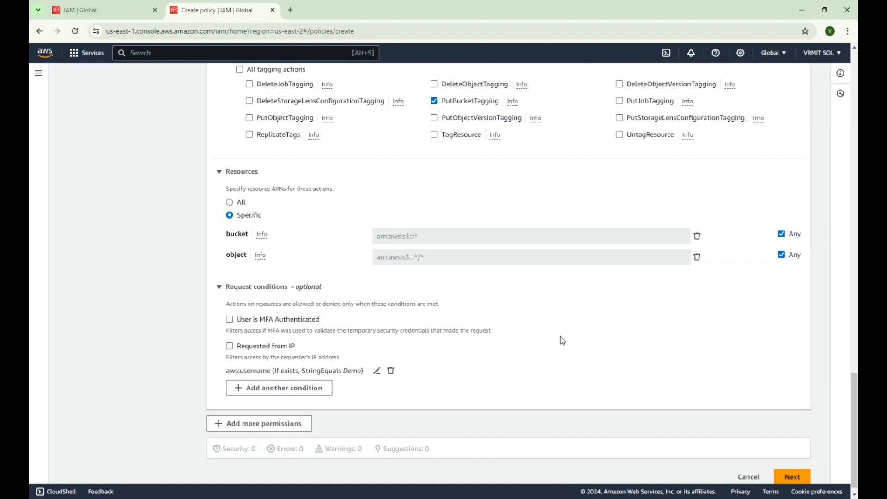
# Proceed to the review stage and name the policy demo_s3.
pyautogui.scroll(-1, 561, 336)
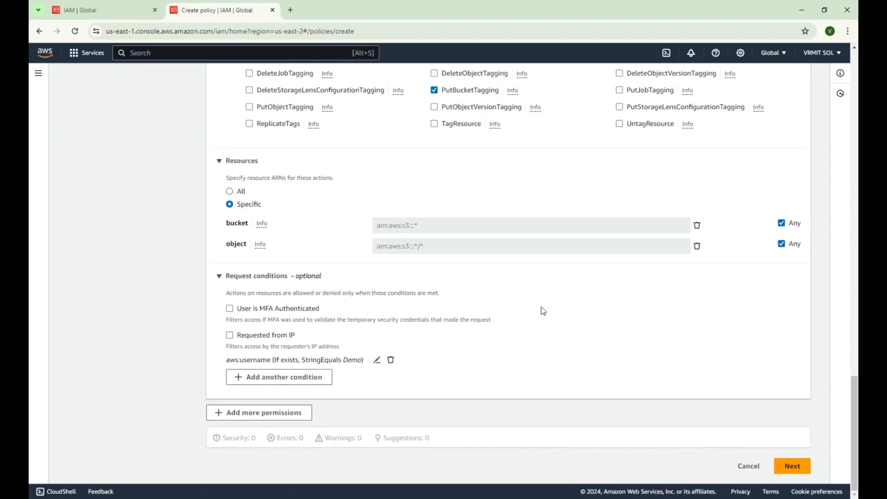
pyautogui.click(791, 467)
pyautogui.click(256, 205)
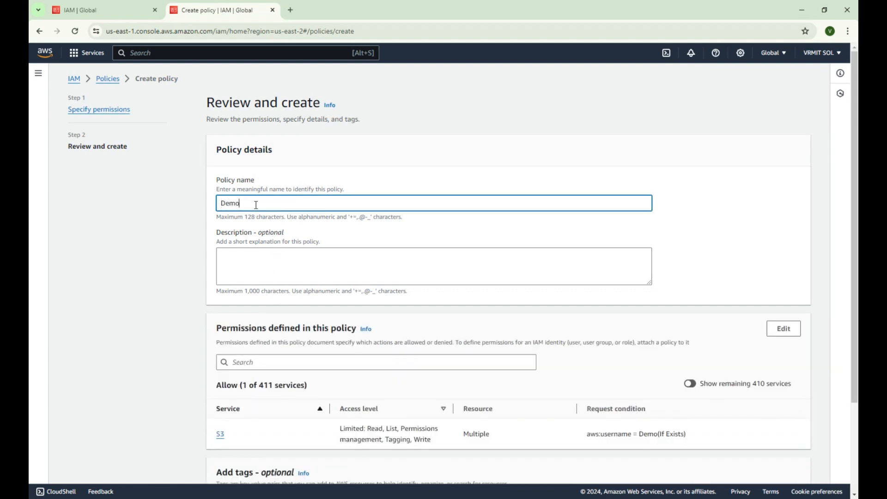
pyautogui.write('Demo_S#')
pyautogui.press('BackSpace')
pyautogui.press('BackSpace')
pyautogui.write('dem')
# Enter the description "this policy is to learn how to create policy" and create the policy.
pyautogui.click(307, 259)
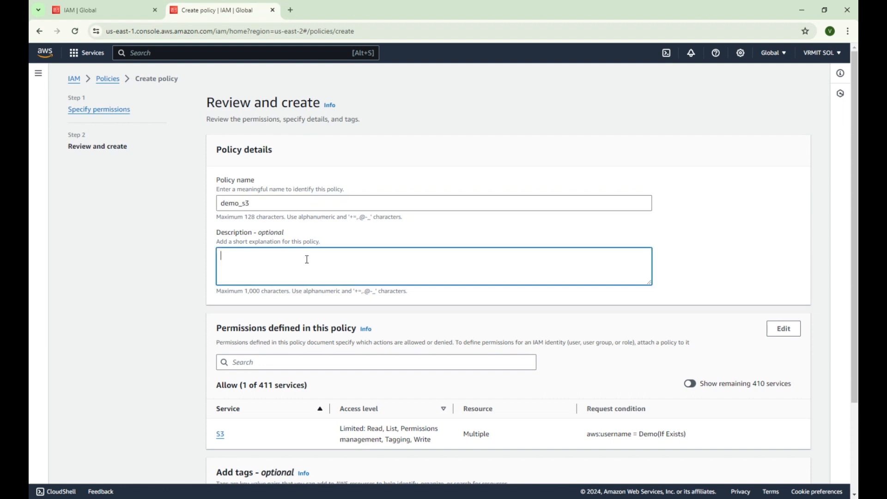
pyautogui.write('this policy is to learn how to create policy')
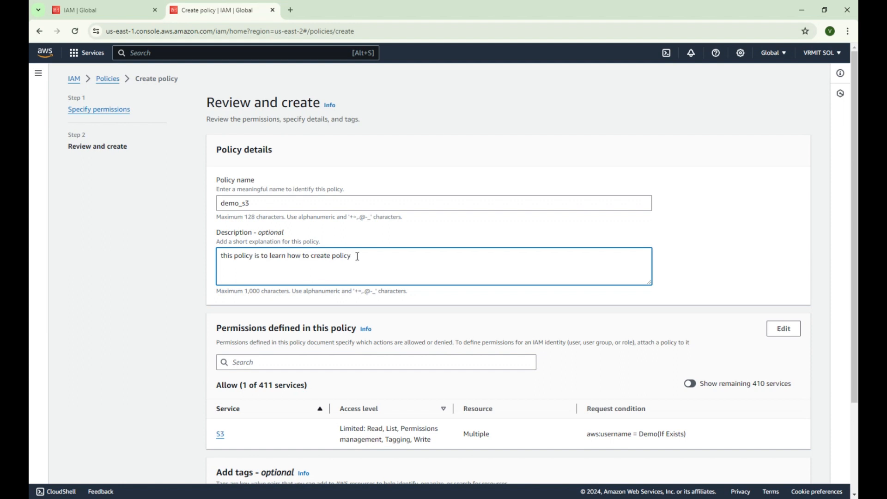
pyautogui.scroll(-3, 358, 257)
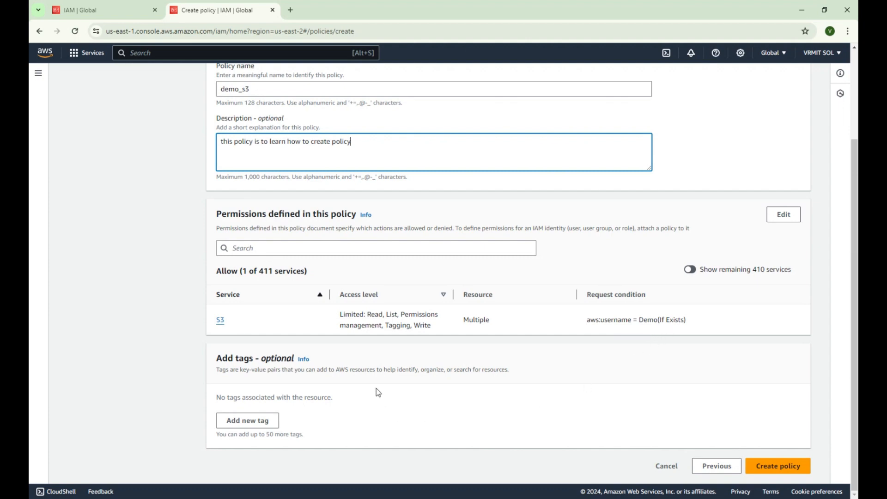
pyautogui.click(779, 468)
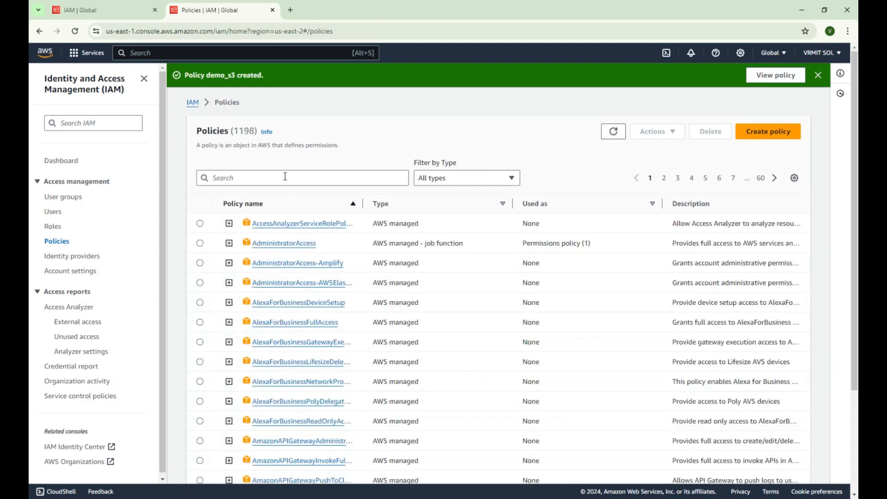
# Search the policy list for demo and expand the demo_s3 policy to show its JSON.
pyautogui.click(285, 177)
pyautogui.write('demo')
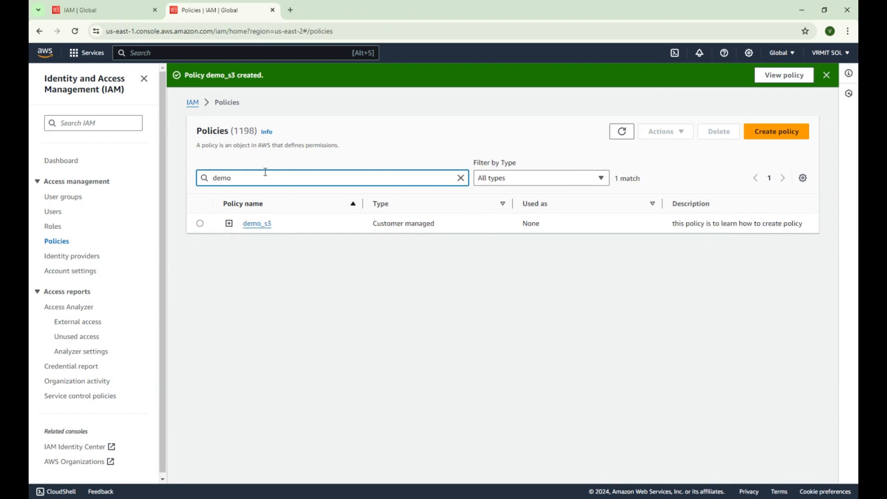
pyautogui.click(229, 223)
# Examine the Sid, effect, actions, resource and condition of both statements in the demo_s3 policy's JSON.
pyautogui.scroll(-5, 335, 342)
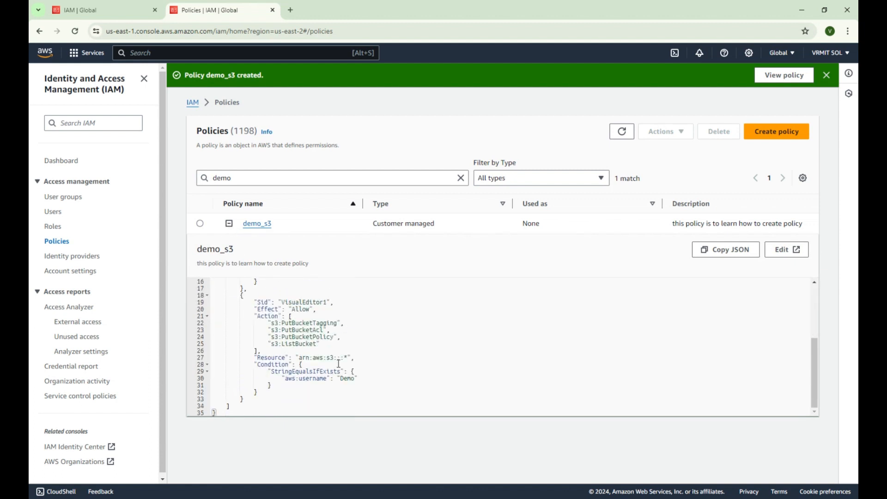
pyautogui.scroll(5, 337, 356)
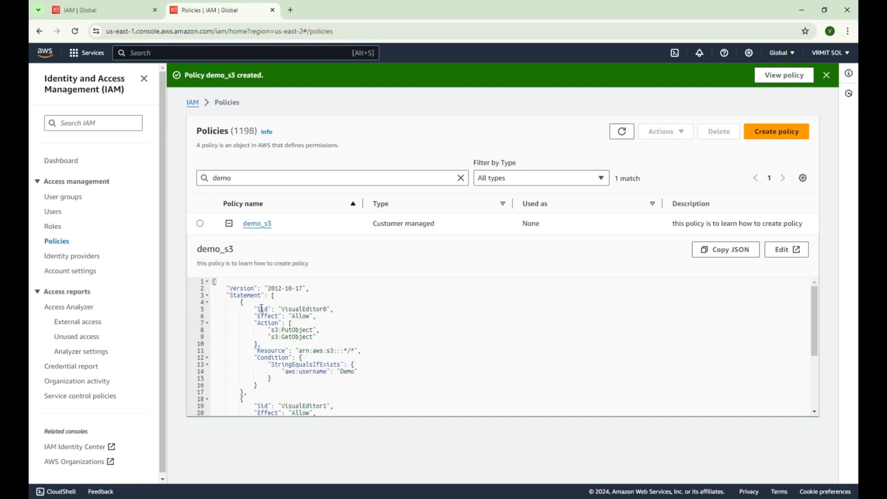
pyautogui.moveTo(260, 308); pyautogui.dragTo(327, 308)
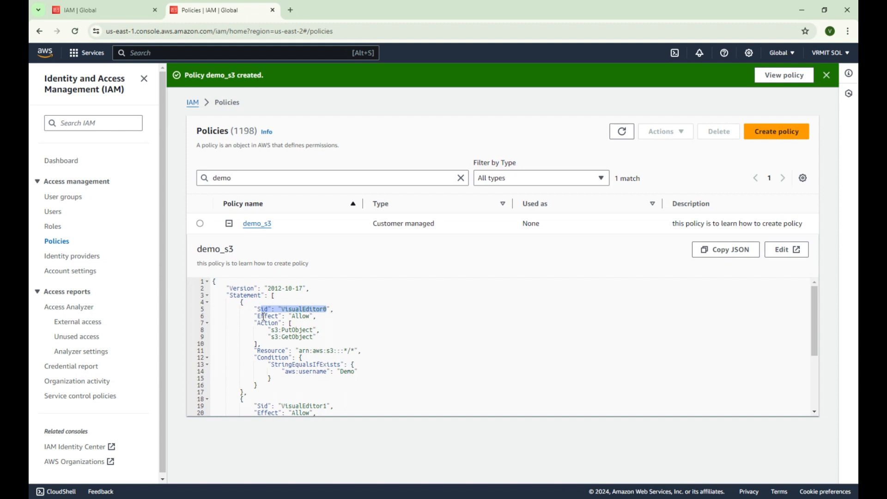
pyautogui.moveTo(258, 316); pyautogui.dragTo(307, 308)
pyautogui.scroll(-1, 314, 318)
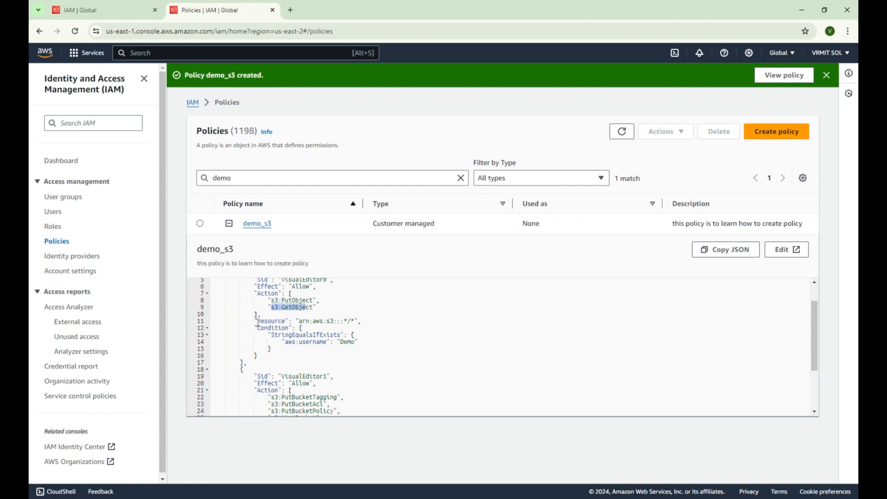
pyautogui.moveTo(257, 323); pyautogui.dragTo(354, 323)
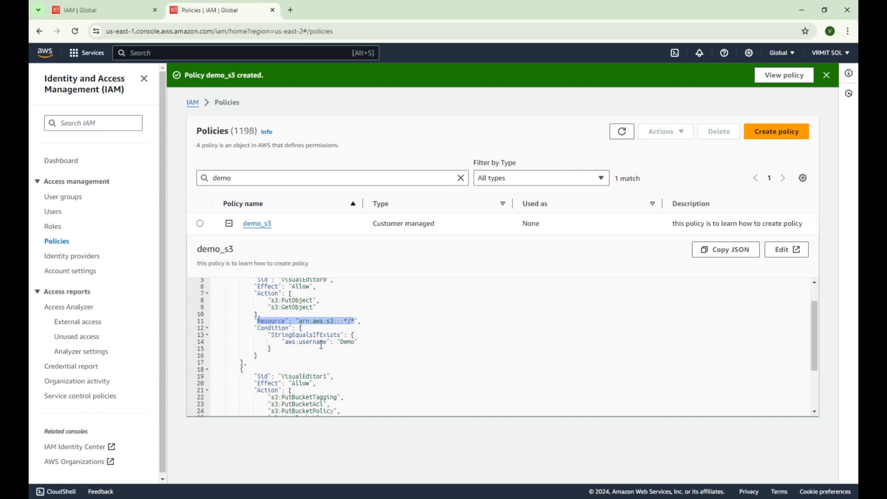
pyautogui.scroll(-1, 343, 344)
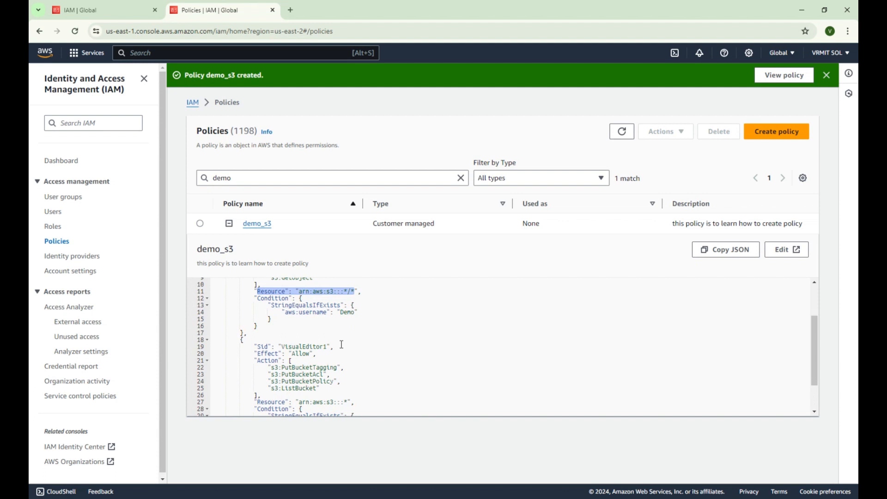
pyautogui.scroll(-2, 341, 345)
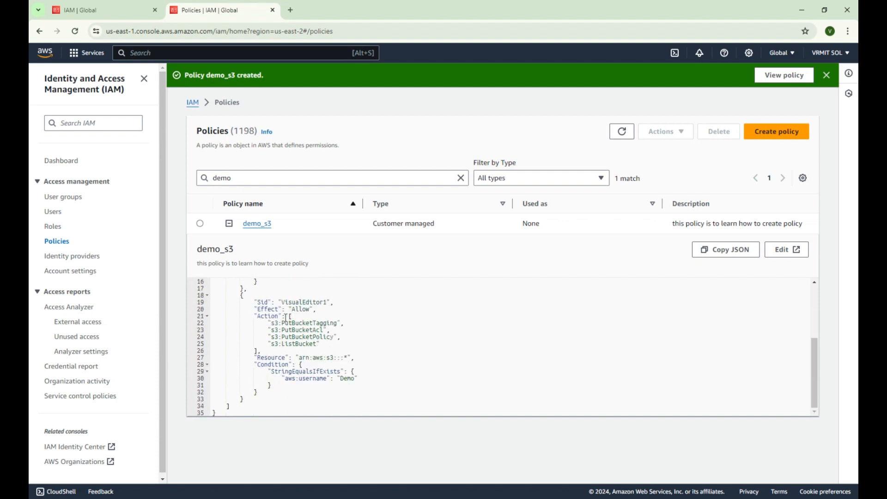
pyautogui.moveTo(281, 322); pyautogui.dragTo(317, 343)
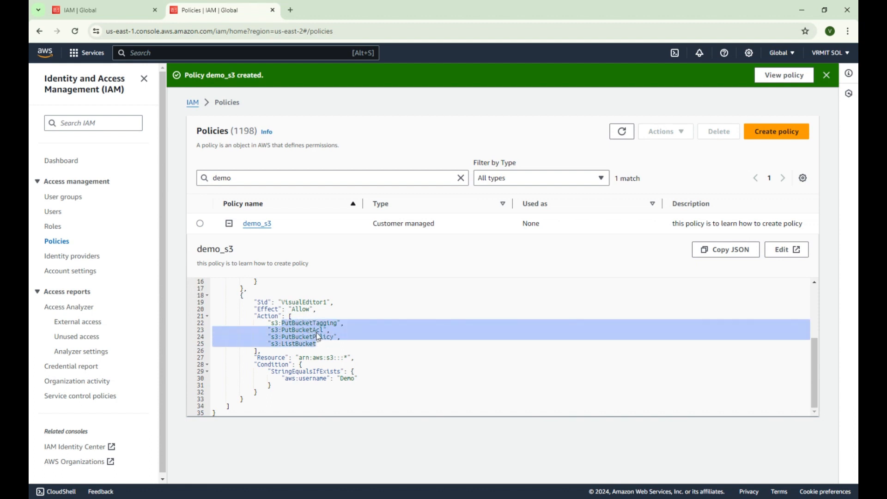
pyautogui.moveTo(362, 357); pyautogui.dragTo(257, 358)
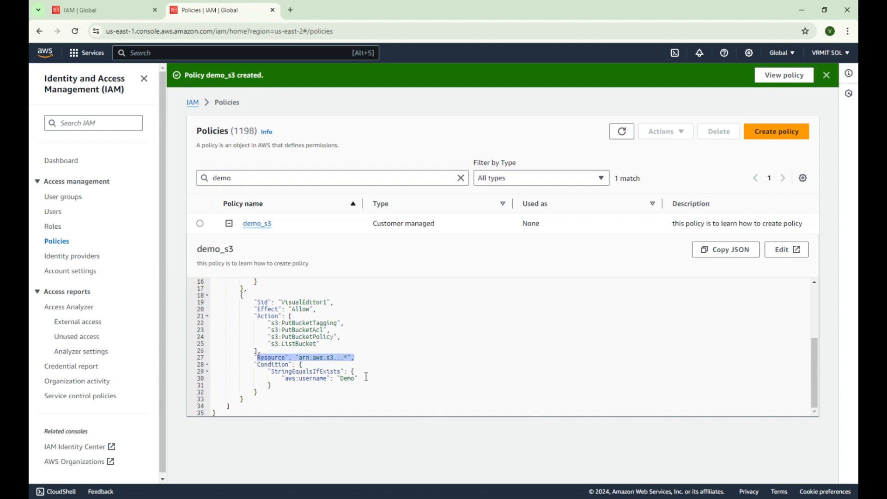
pyautogui.moveTo(358, 379); pyautogui.dragTo(261, 364)
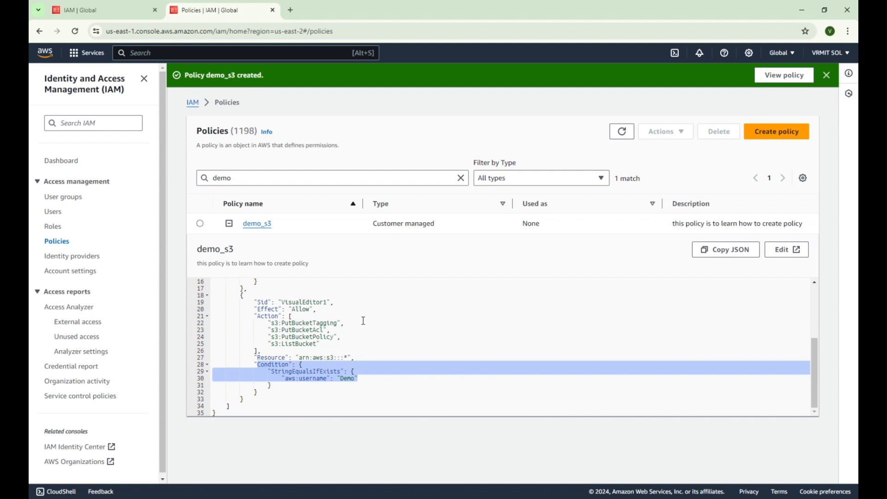
# Look through both statements of the demo_s3 policy's JSON once more and copy the policy JSON.
pyautogui.scroll(5, 363, 320)
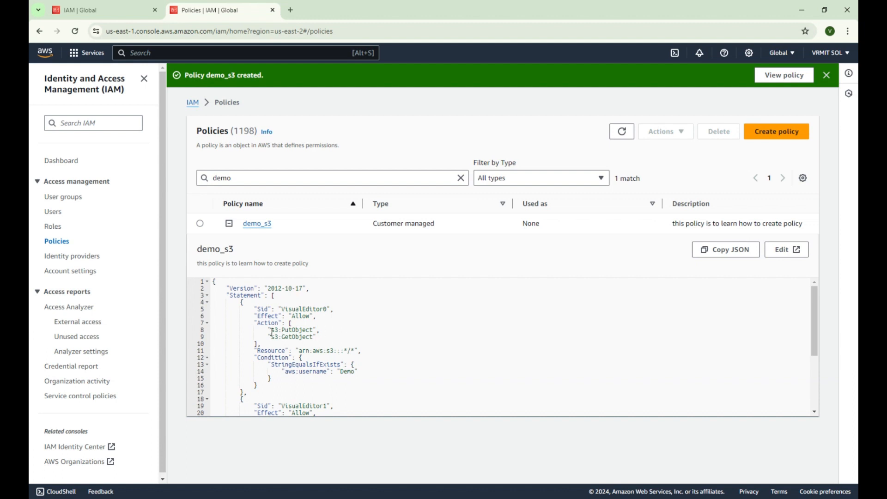
pyautogui.scroll(-3, 360, 320)
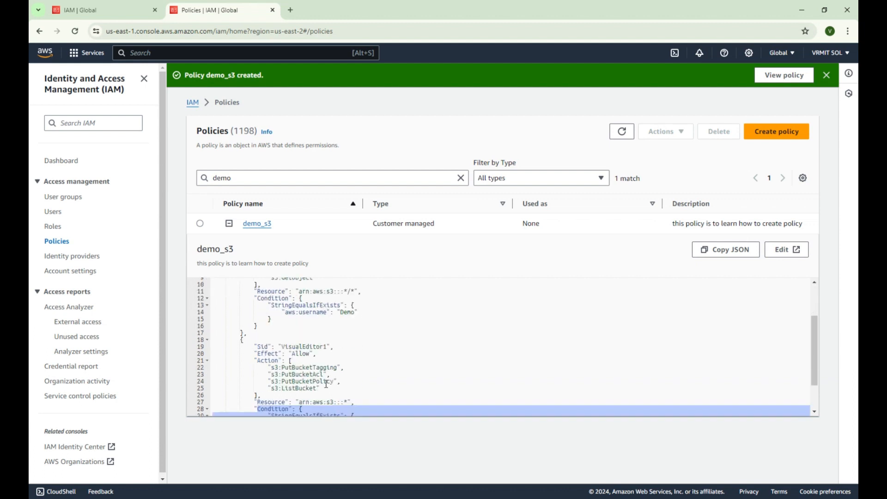
pyautogui.scroll(-1, 288, 338)
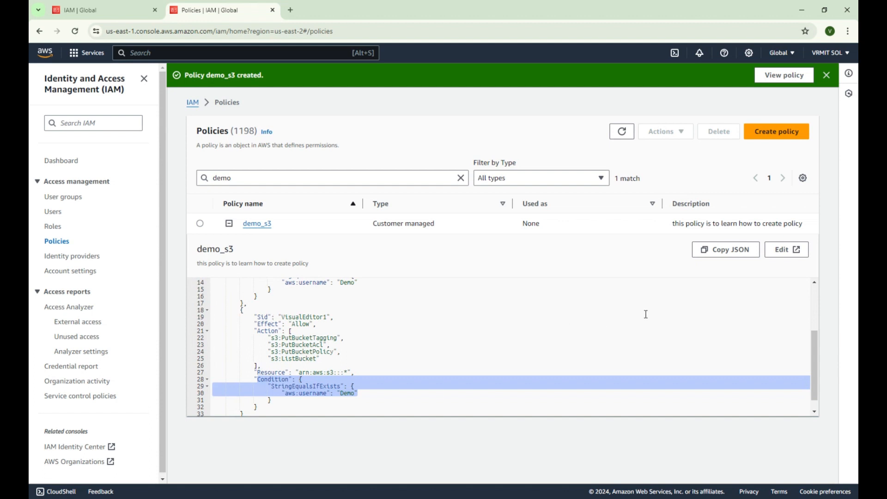
pyautogui.click(734, 251)
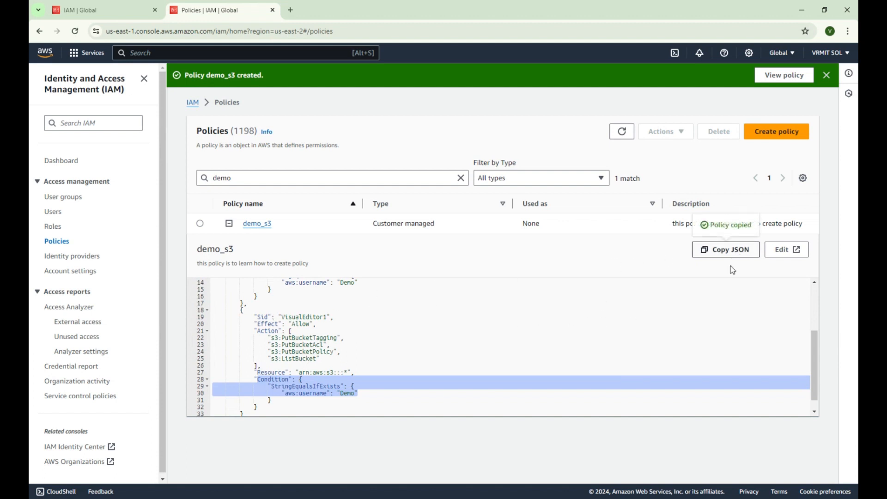
# Open the demo_s3 policy for editing and switch the policy editor from JSON to the visual view.
pyautogui.scroll(-1, 521, 294)
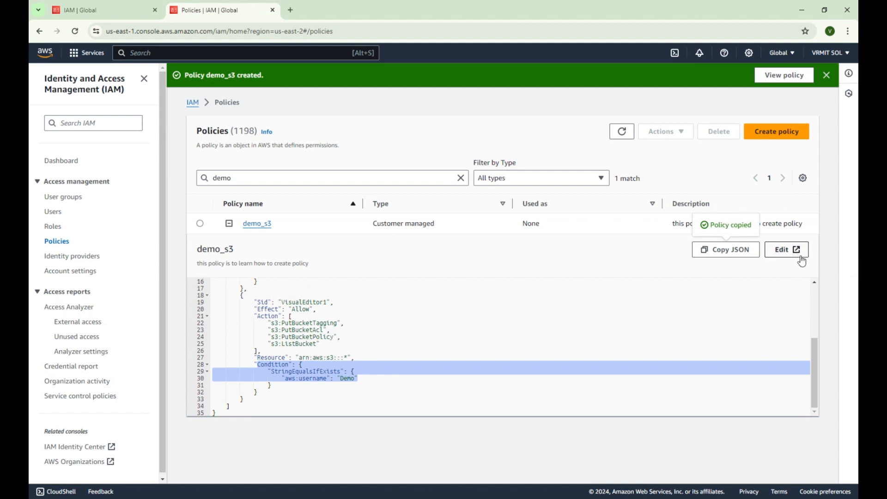
pyautogui.click(786, 253)
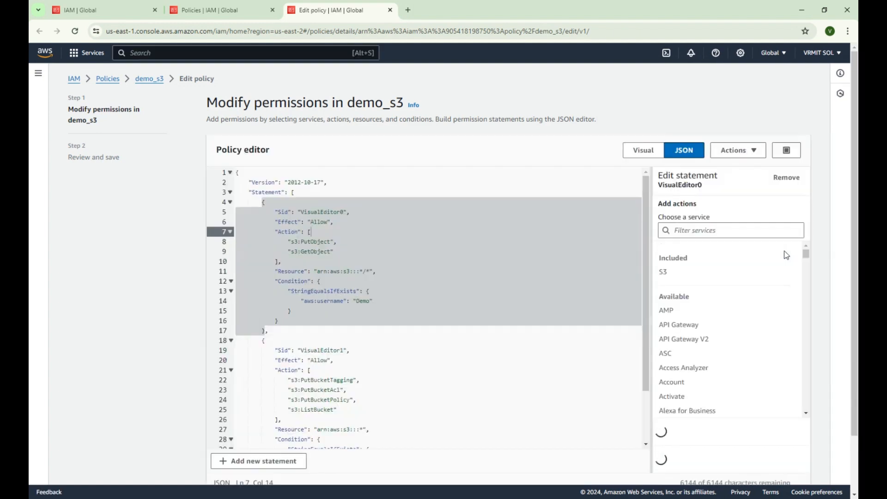
pyautogui.scroll(-5, 362, 219)
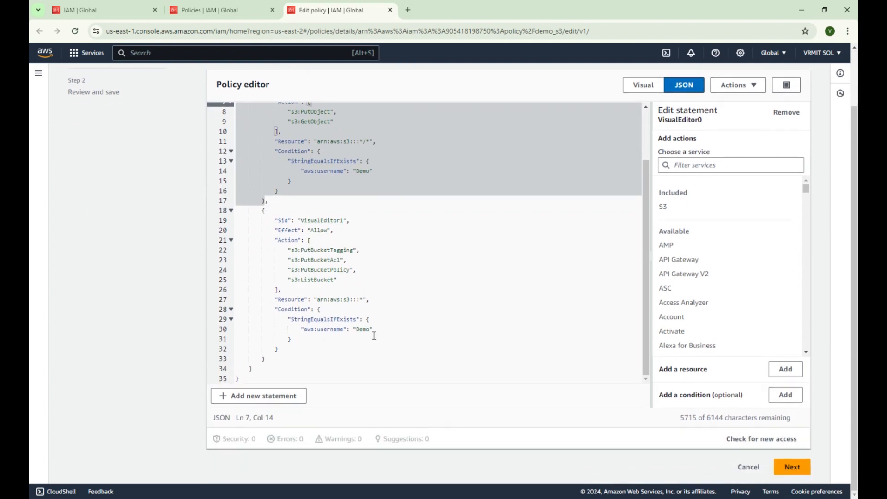
pyautogui.scroll(5, 372, 333)
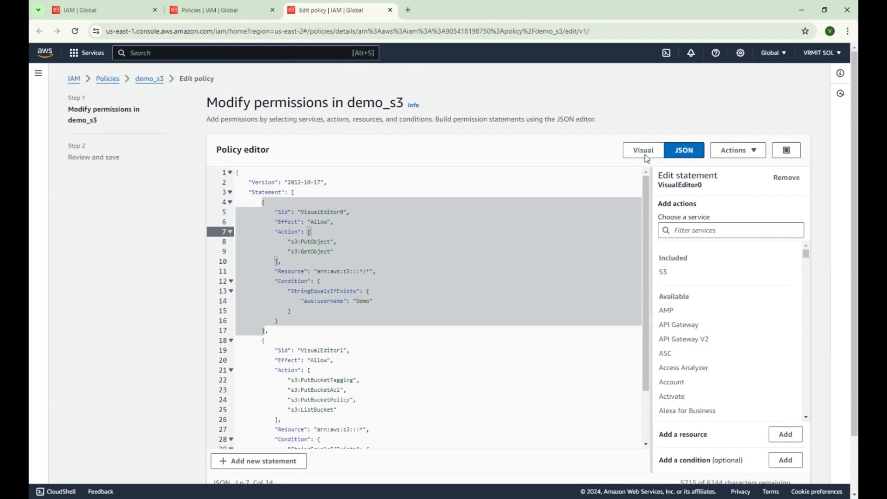
pyautogui.click(645, 154)
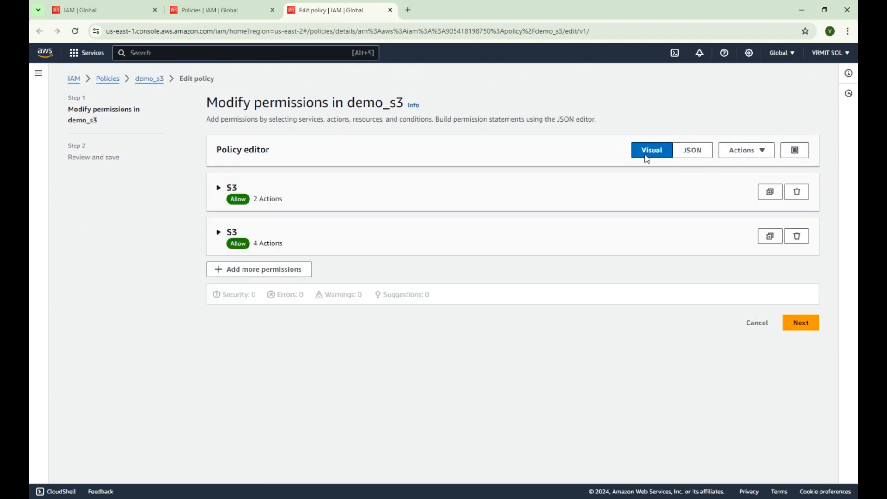
# Expand both S3 permission blocks and examine their allowed actions, resources and request conditions.
pyautogui.click(219, 233)
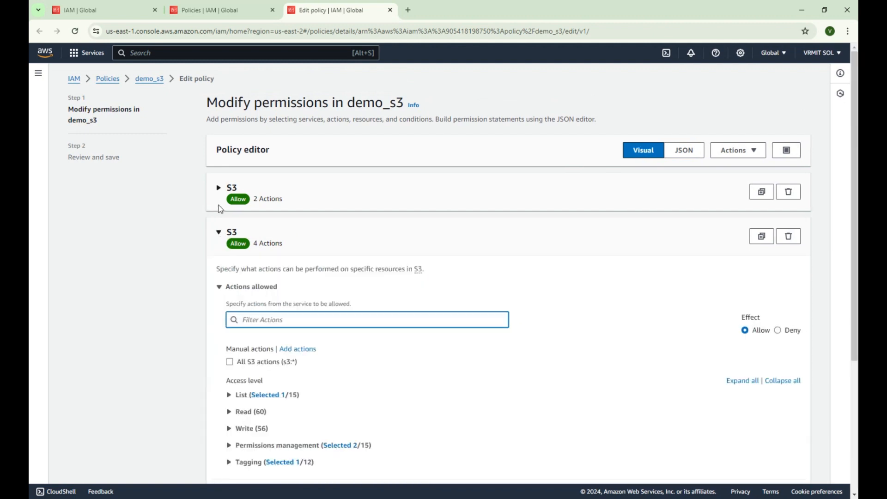
pyautogui.click(219, 190)
pyautogui.click(220, 192)
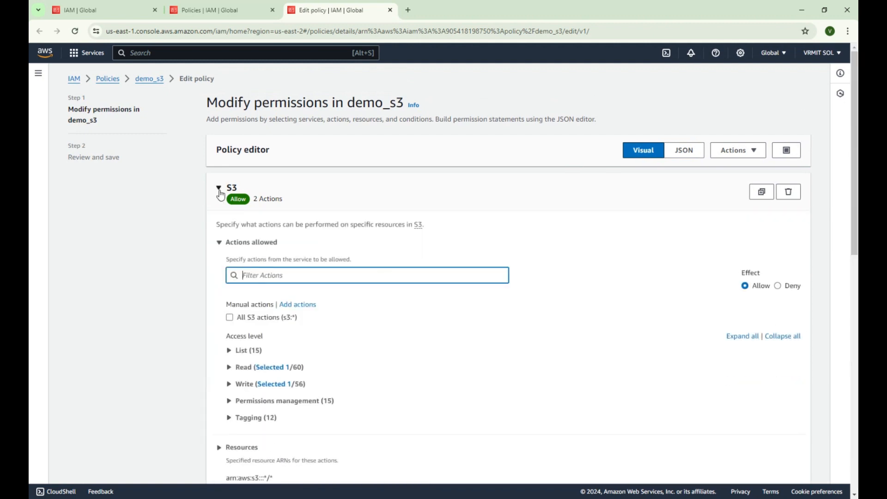
pyautogui.scroll(-1, 414, 313)
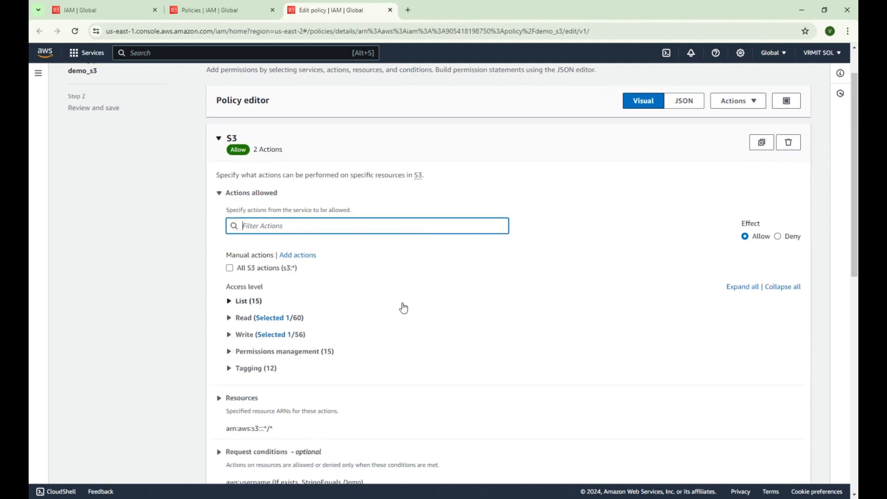
pyautogui.scroll(-4, 389, 275)
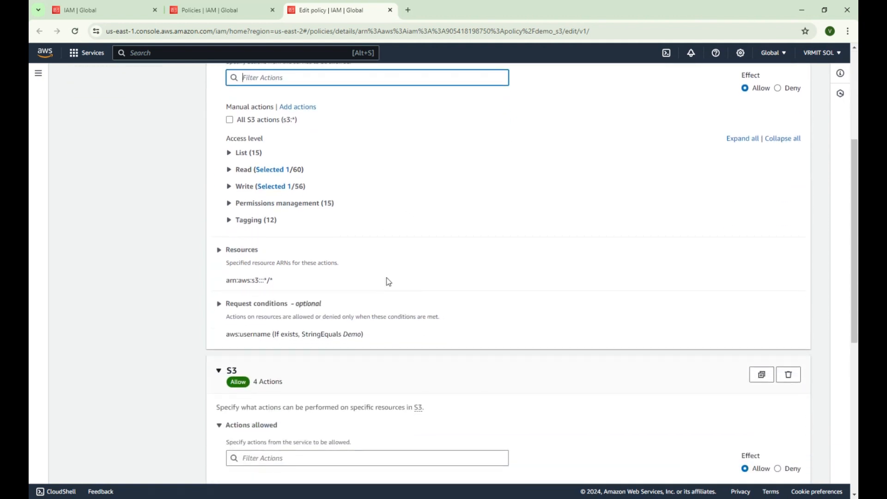
pyautogui.scroll(-6, 387, 281)
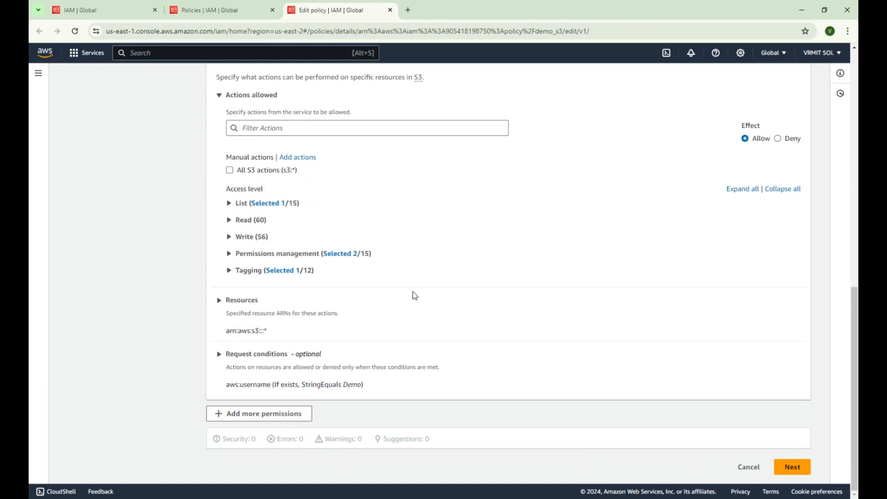
pyautogui.scroll(6, 415, 296)
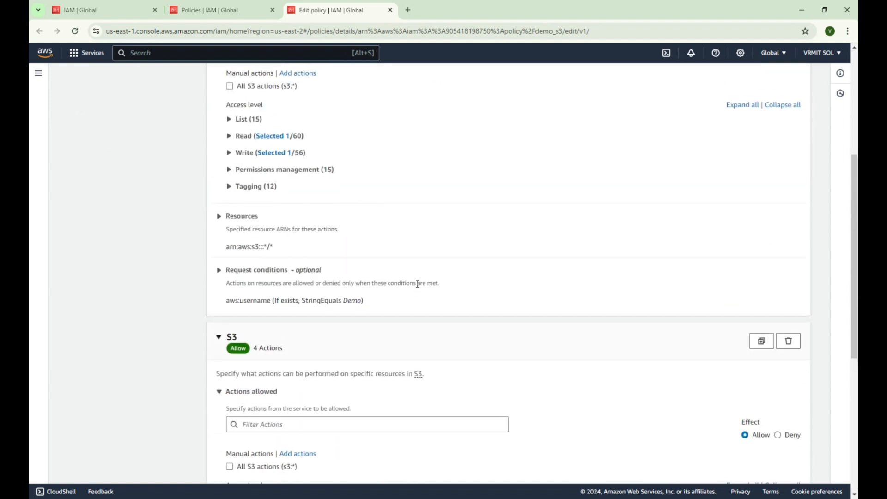
pyautogui.scroll(3, 417, 284)
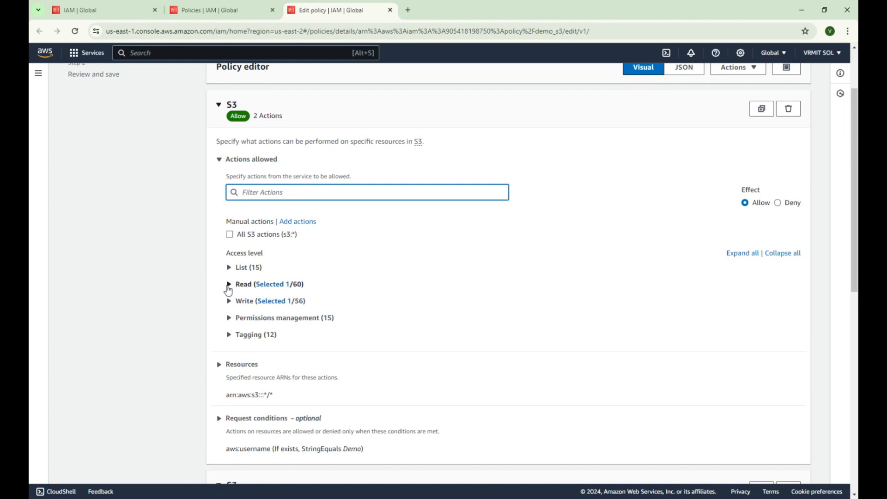
# Add the read actions DescribeJob, GetAccessGrant, GetAccessGrantsInstance and DescribeMultiRegionAccessPointOperation to the first S3 permission block.
pyautogui.click(229, 284)
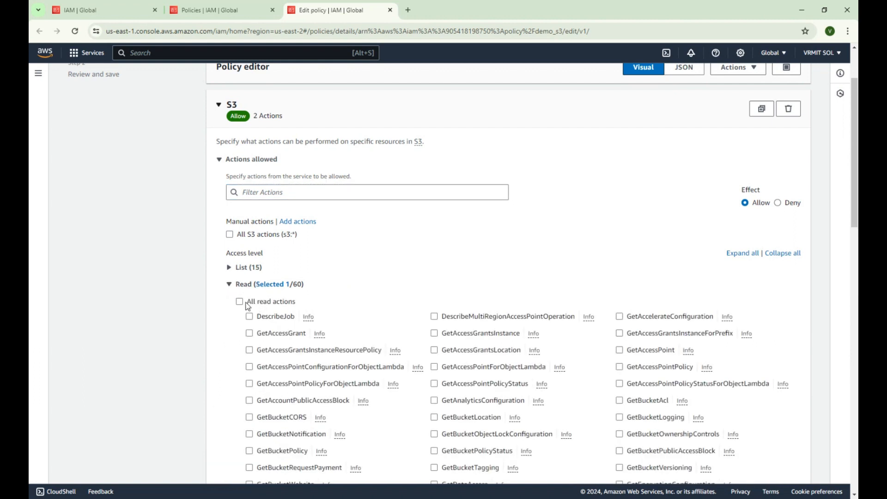
pyautogui.scroll(-2, 247, 306)
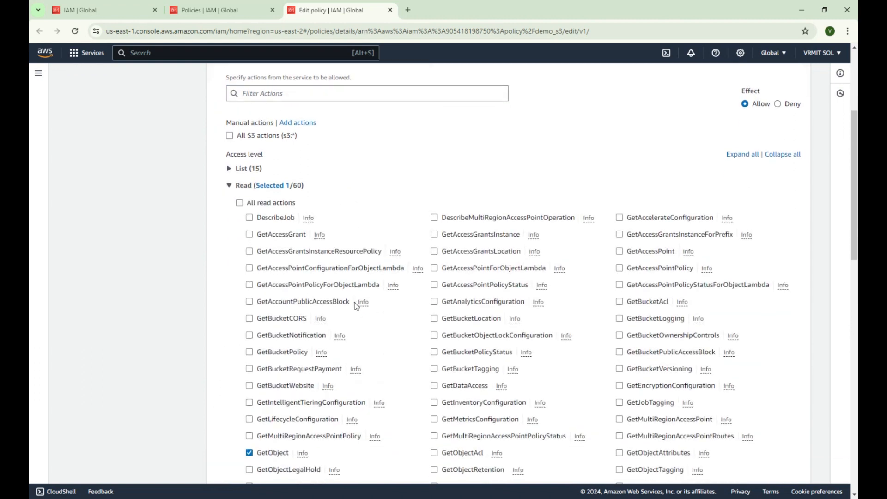
pyautogui.click(250, 219)
pyautogui.click(250, 234)
pyautogui.click(434, 234)
pyautogui.click(434, 217)
# Add the write actions AbortMultipartUpload, AssociateAccessGrantsIdentityCenter, CreateBucket, CreateJob, CreateAccessPoint and CreateAccessGrant to the first S3 block.
pyautogui.scroll(-6, 385, 277)
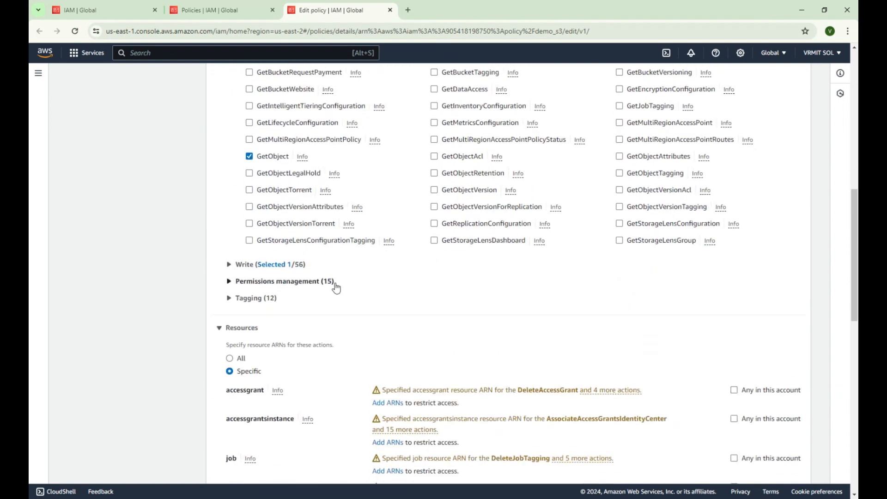
pyautogui.click(229, 264)
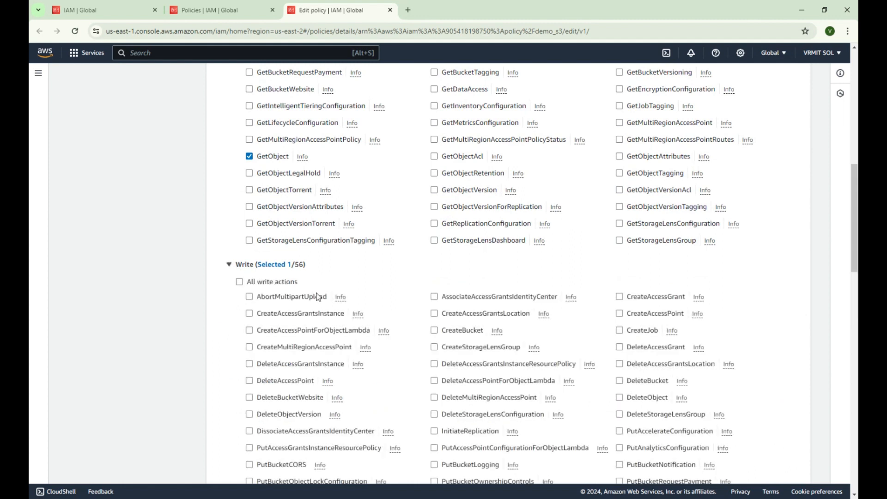
pyautogui.click(249, 297)
pyautogui.click(434, 296)
pyautogui.click(435, 330)
pyautogui.click(619, 330)
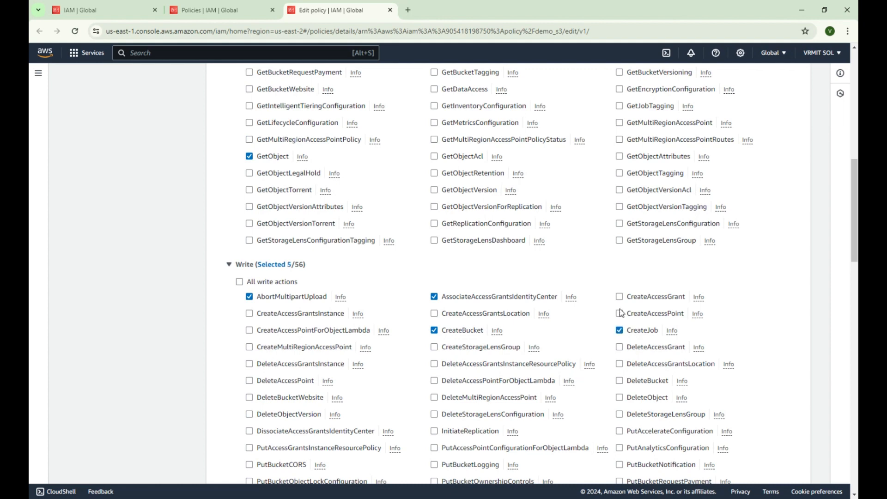
pyautogui.click(619, 313)
pyautogui.click(619, 297)
# Add the permissions management actions BypassGovernanceRetention, DeleteBucketPolicy, ObjectOwnerOverrideToBucketOwner and DeleteAccessPointPolicy to the first S3 block.
pyautogui.scroll(-5, 261, 329)
pyautogui.scroll(-2, 261, 329)
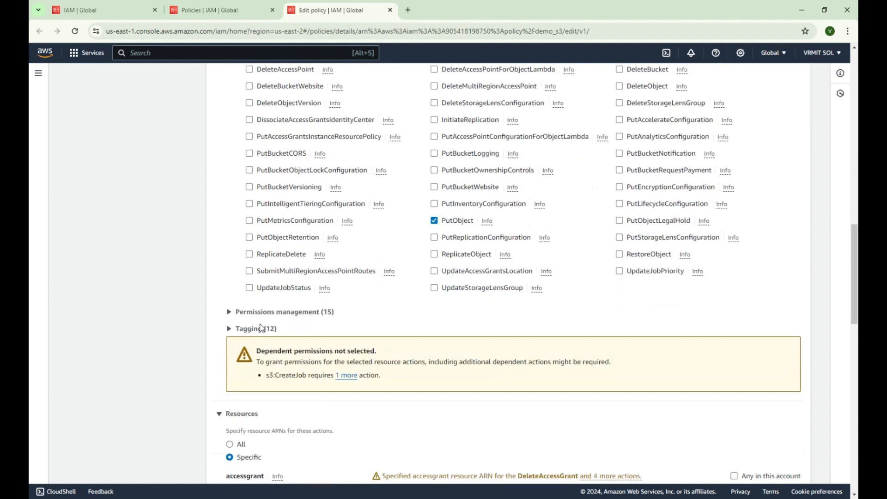
pyautogui.click(233, 279)
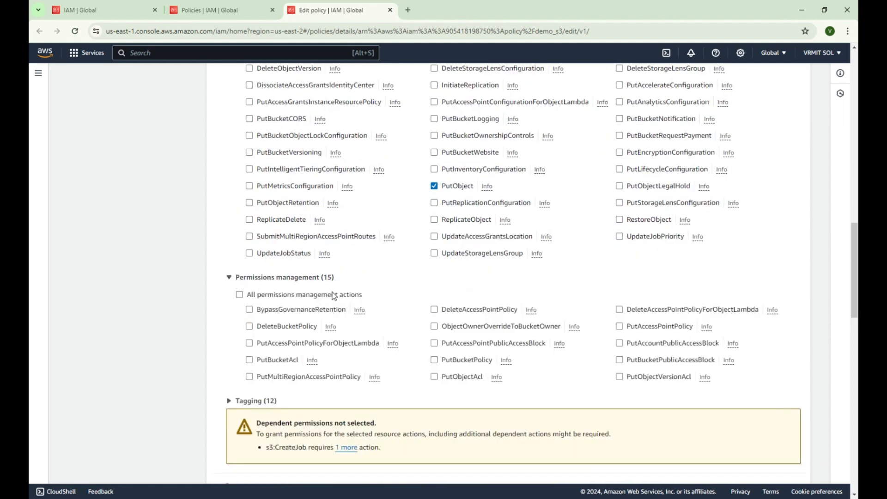
pyautogui.click(249, 309)
pyautogui.click(249, 326)
pyautogui.click(434, 327)
pyautogui.click(434, 309)
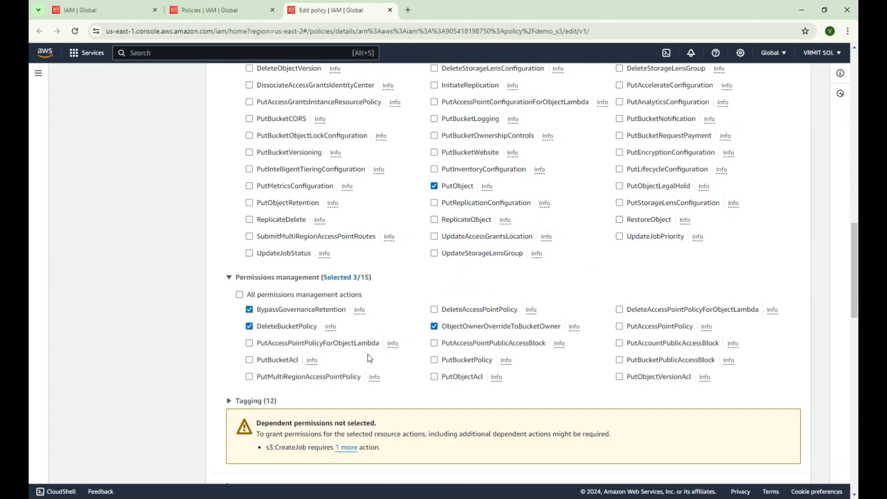
# Add the tagging actions DeleteJobTagging, DeleteObjectTagging and DeleteObjectVersionTagging to the first S3 block.
pyautogui.click(236, 401)
pyautogui.scroll(-4, 385, 329)
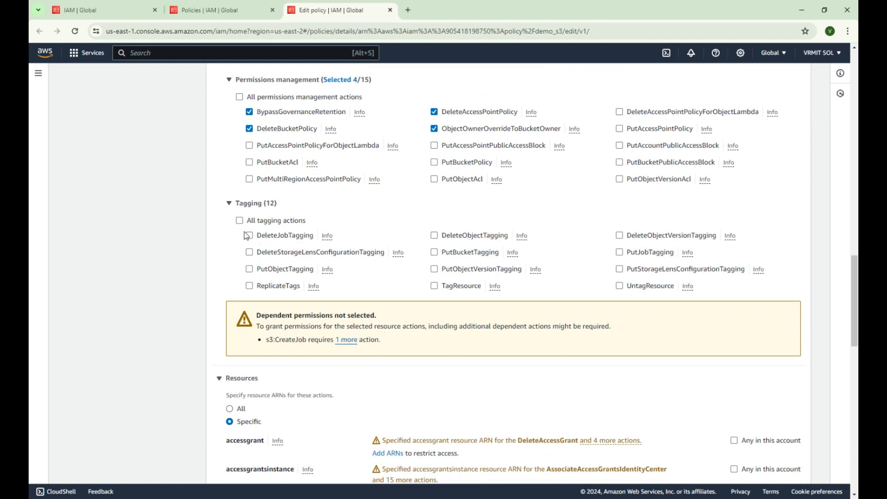
pyautogui.click(435, 236)
pyautogui.click(251, 237)
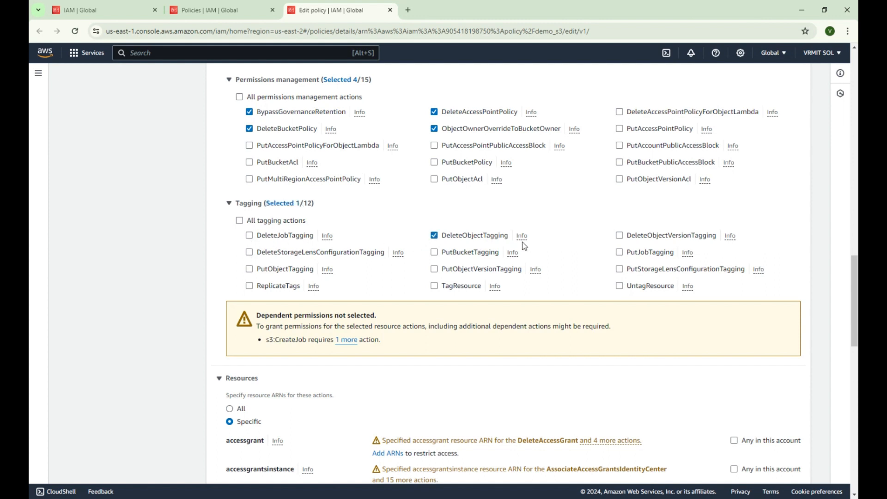
pyautogui.click(618, 236)
# Allow any accessgrant, accessgrantsinstance, accessgrantslocation, accesspoint, bucket, job and multiregionaccesspointrequestarn resource in the first S3 block, and proceed to the review stage.
pyautogui.scroll(-3, 355, 333)
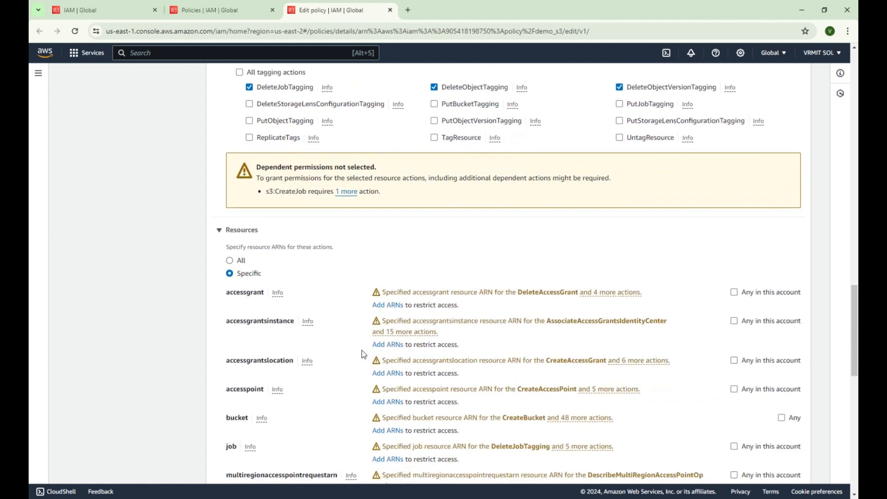
pyautogui.scroll(-1, 363, 354)
pyautogui.scroll(-2, 338, 327)
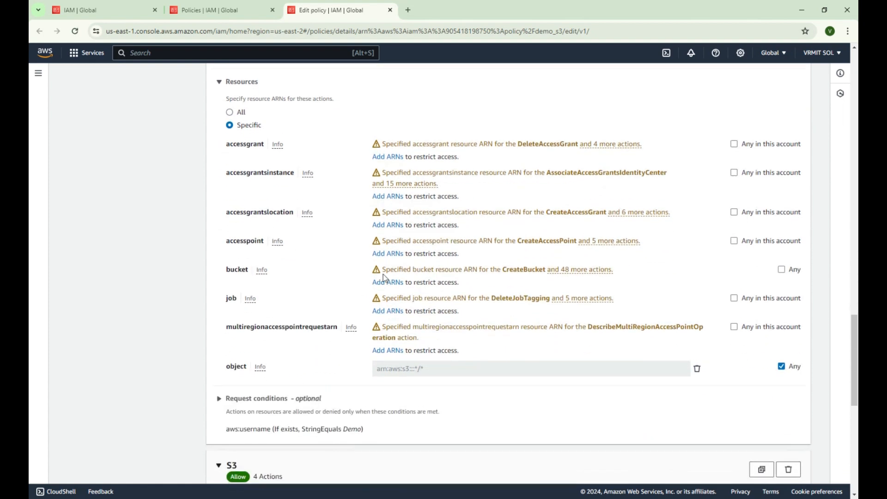
pyautogui.click(734, 144)
pyautogui.click(734, 165)
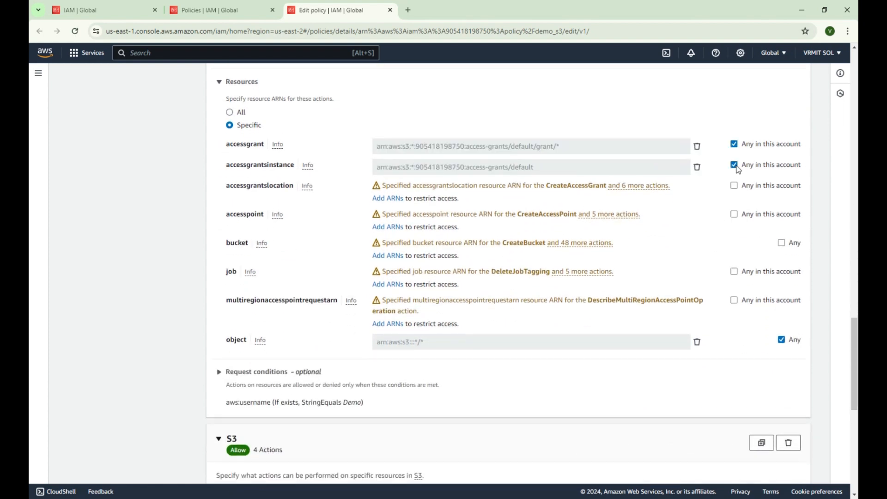
pyautogui.click(733, 185)
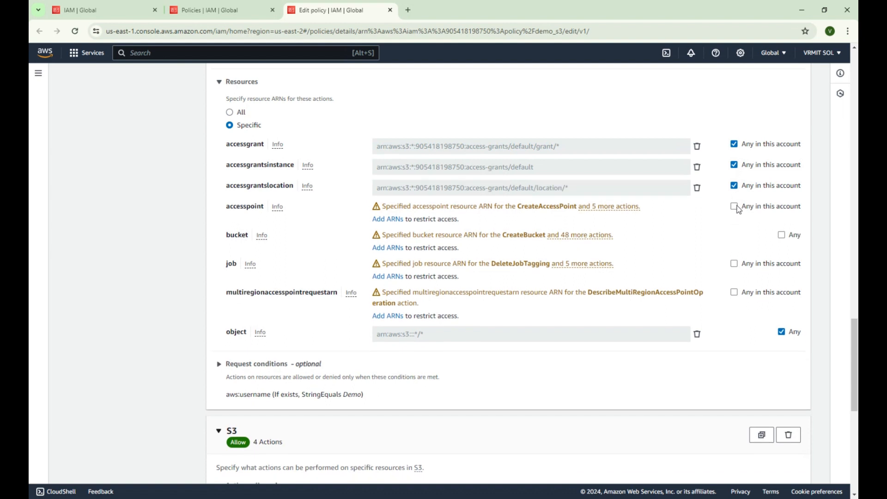
pyautogui.click(734, 206)
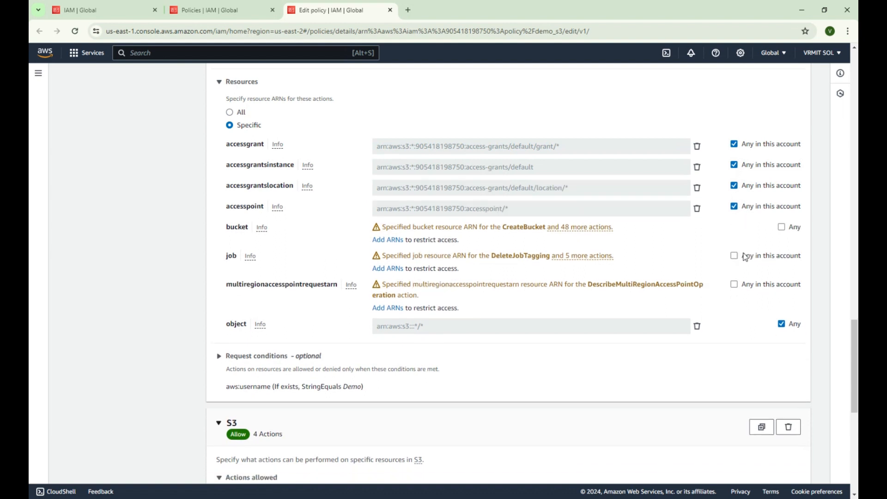
pyautogui.click(781, 227)
pyautogui.click(735, 248)
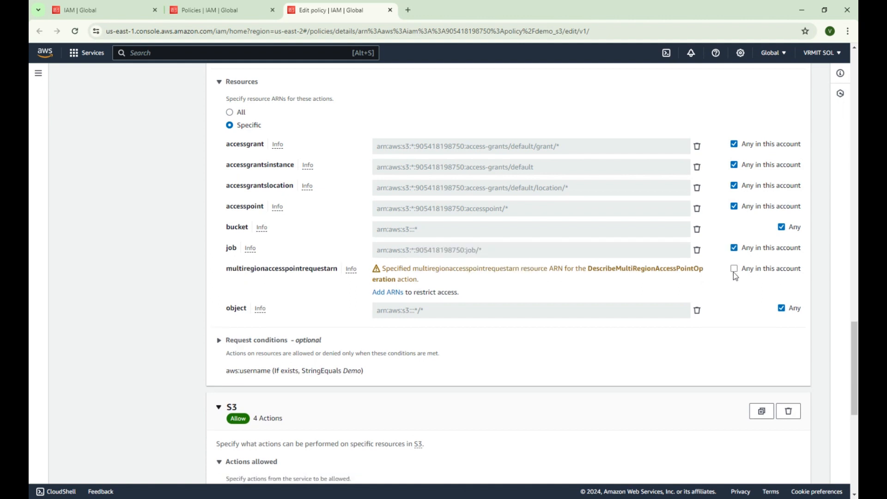
pyautogui.click(734, 269)
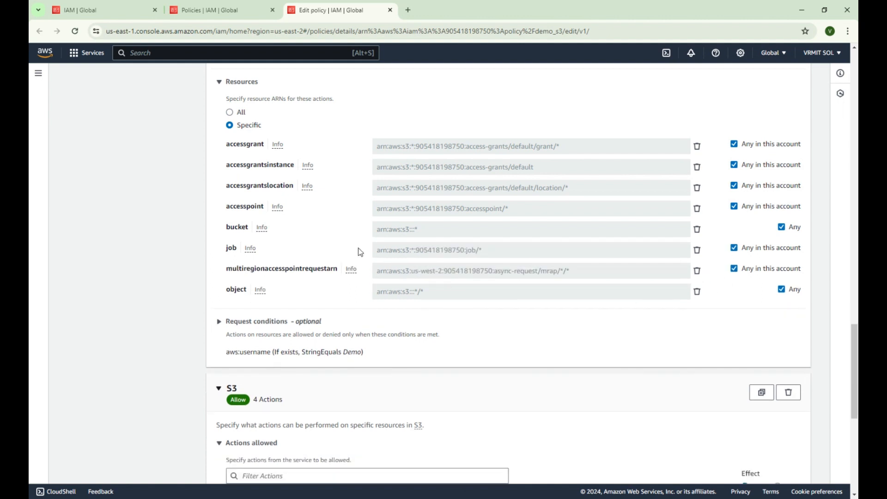
pyautogui.scroll(-8, 364, 237)
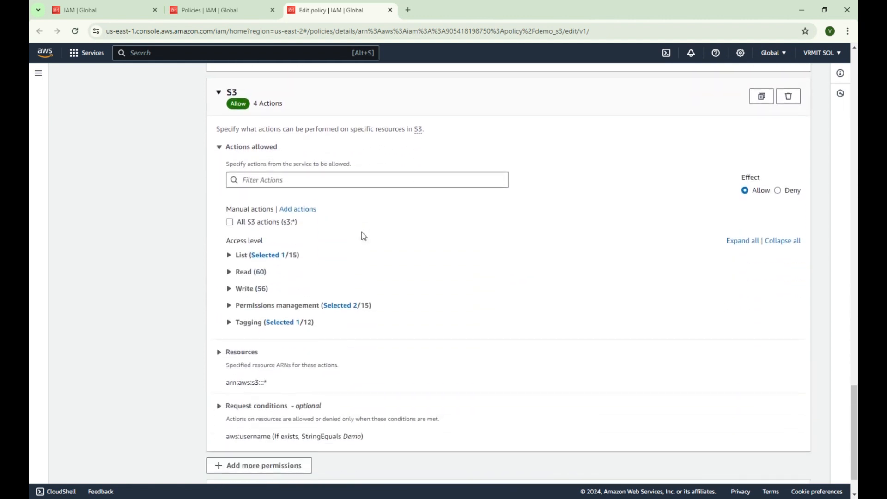
pyautogui.click(793, 464)
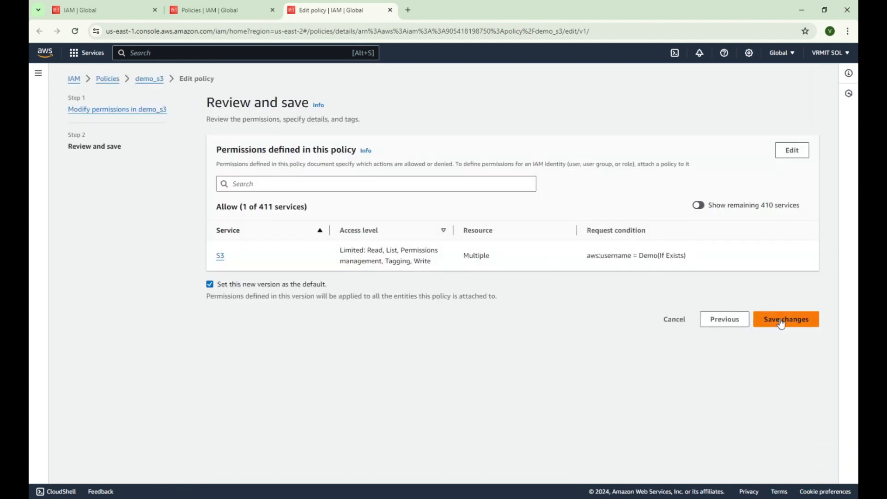
# Save the changes to the demo_s3 policy and start creating a new policy in the JSON editor.
pyautogui.click(781, 322)
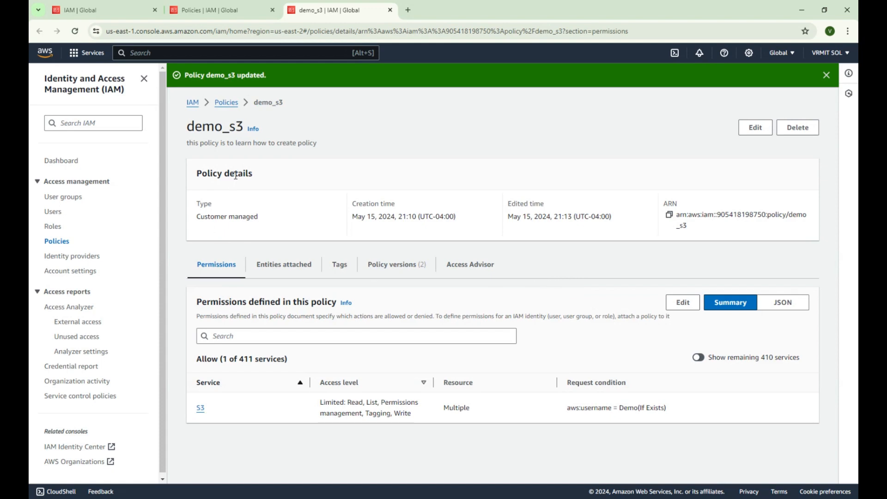
pyautogui.click(225, 102)
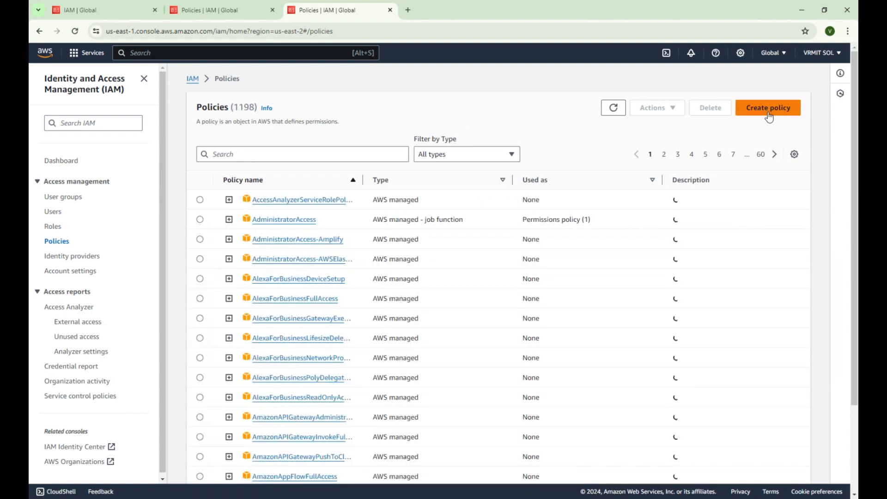
pyautogui.click(769, 114)
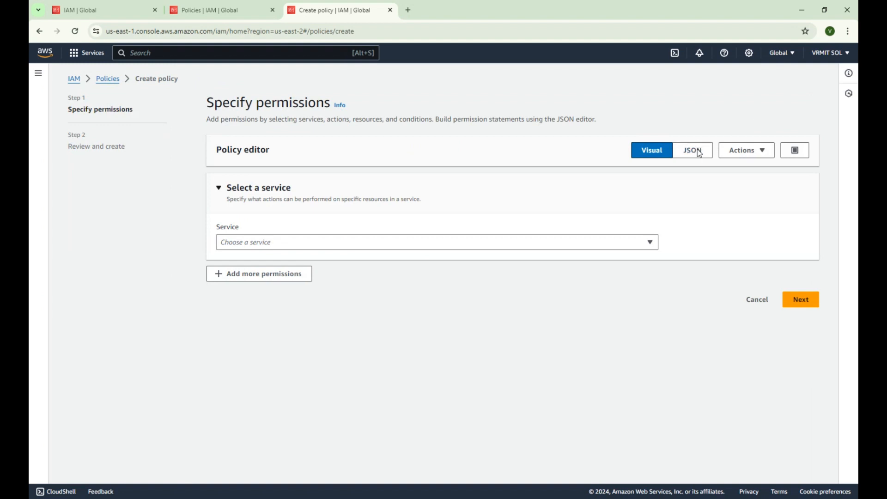
pyautogui.click(699, 152)
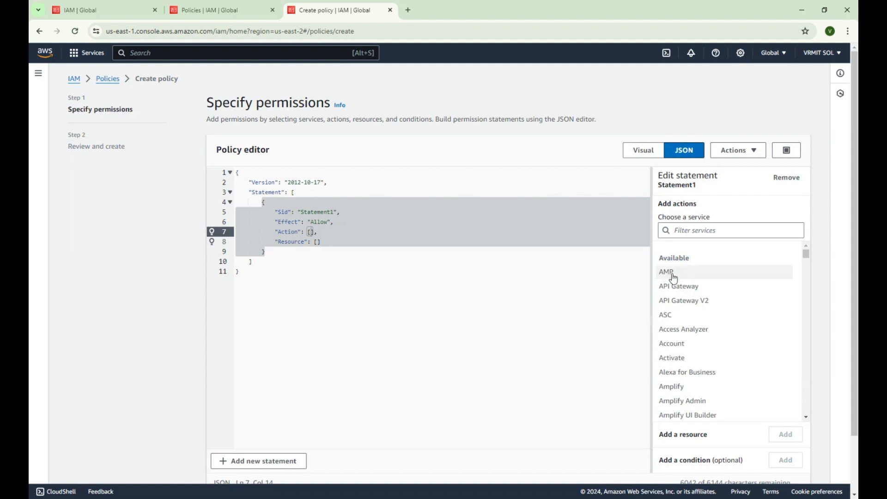
# Add all S3 actions (s3:*) to Statement1 of the new policy.
pyautogui.click(685, 230)
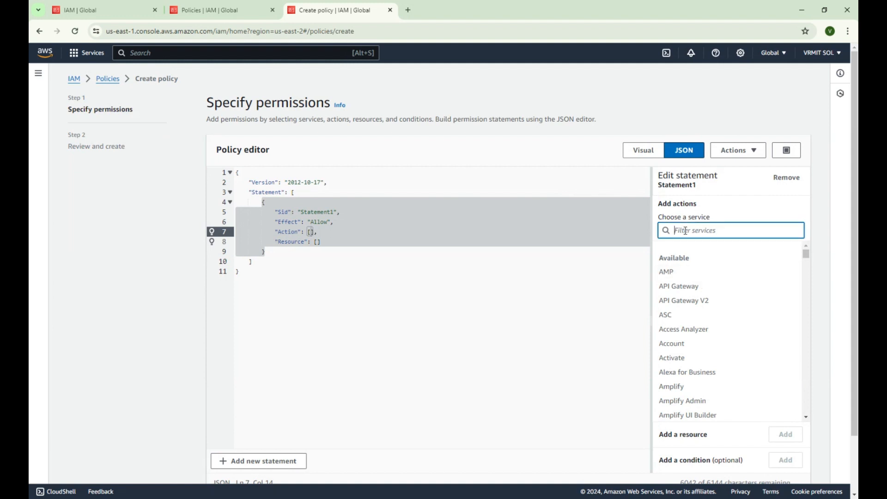
pyautogui.write('s3')
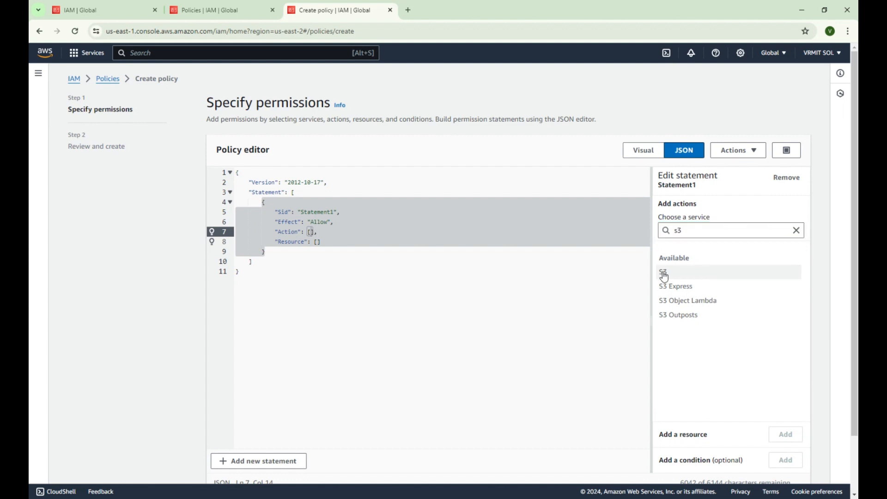
pyautogui.click(664, 275)
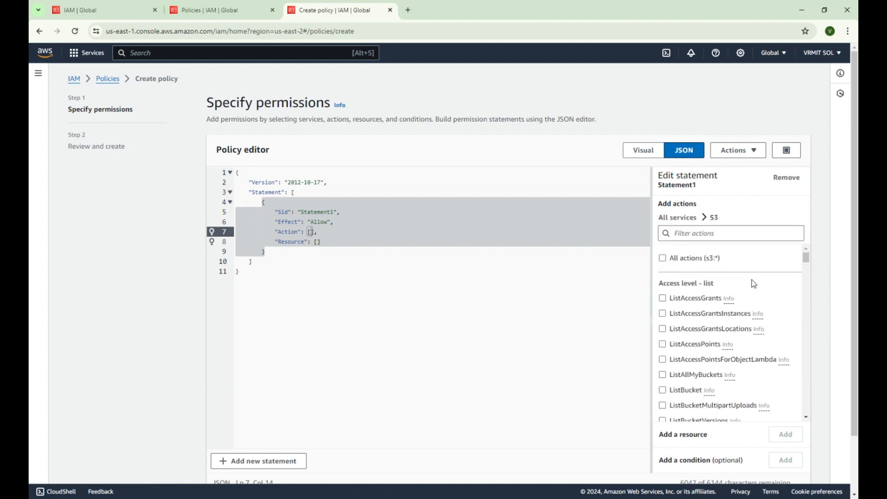
pyautogui.click(664, 258)
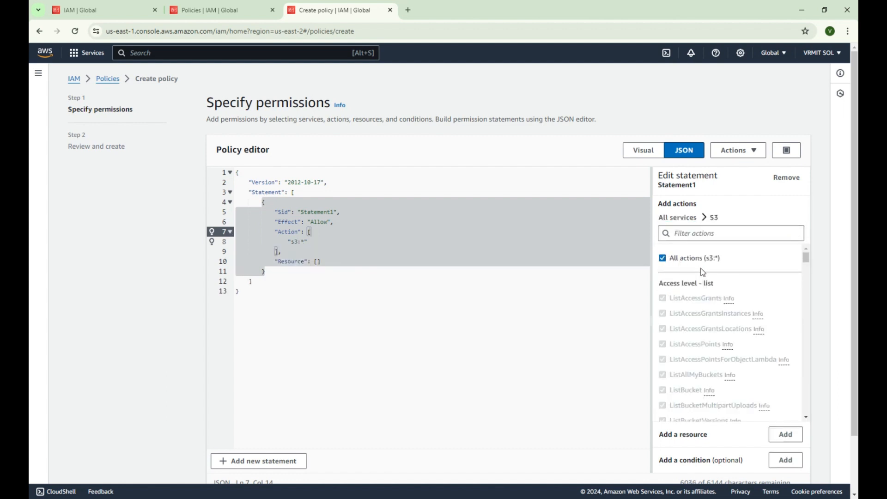
pyautogui.scroll(-5, 714, 286)
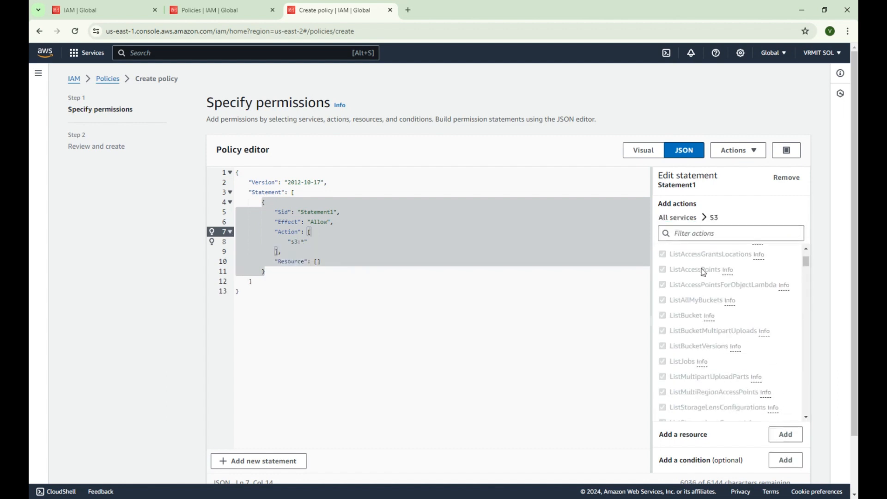
# Add the S3 resource type All Resources to Statement1, with * as its ARN.
pyautogui.click(785, 435)
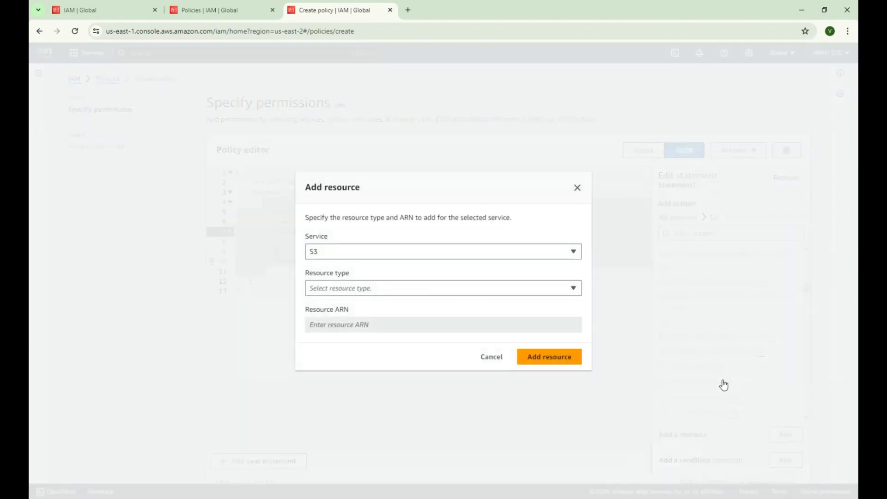
pyautogui.click(446, 289)
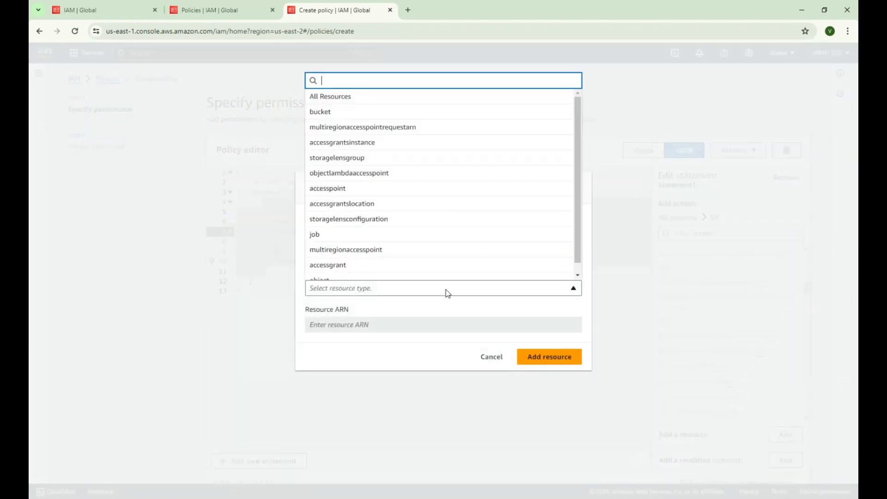
pyautogui.click(341, 98)
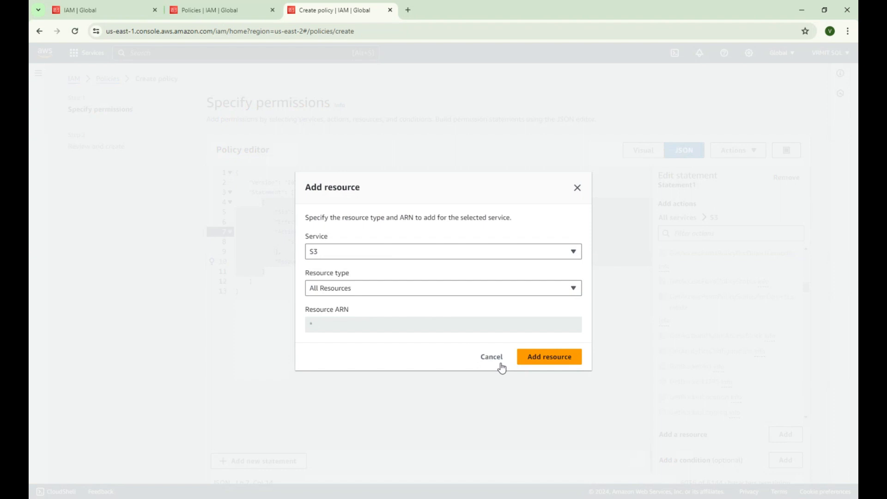
pyautogui.click(538, 362)
pyautogui.scroll(-10, 751, 324)
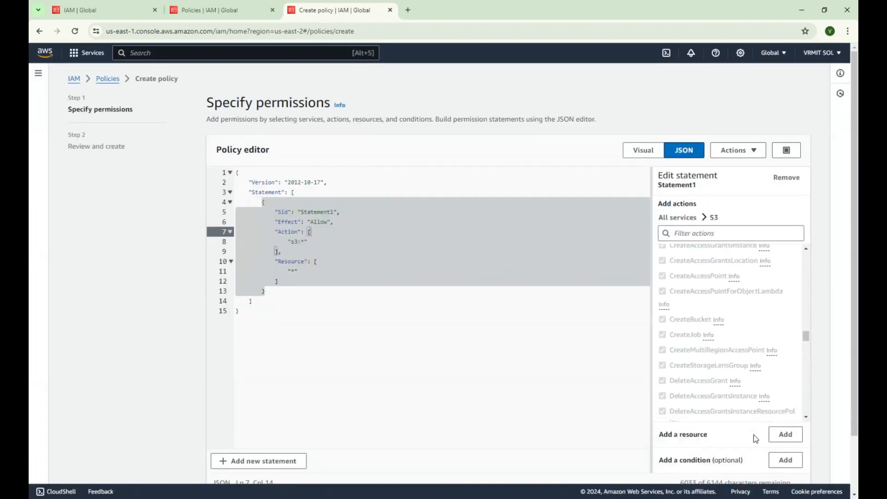
pyautogui.scroll(-5, 724, 409)
pyautogui.scroll(-2, 744, 429)
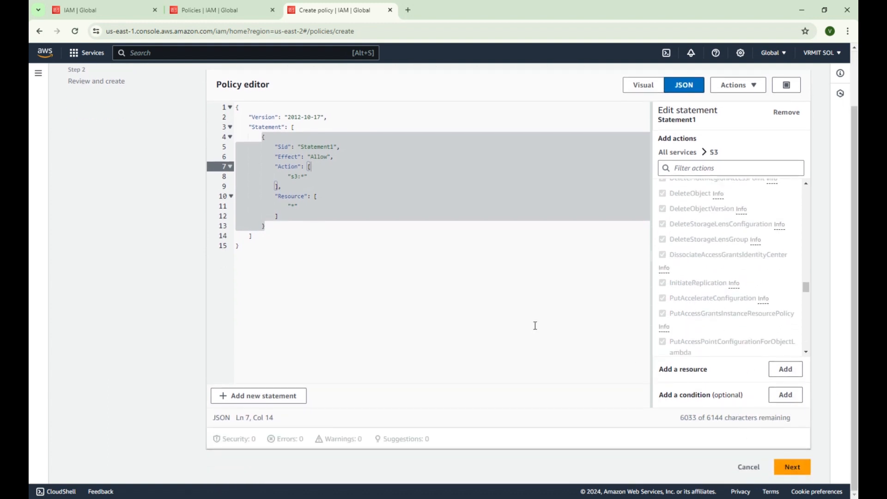
pyautogui.scroll(2, 392, 277)
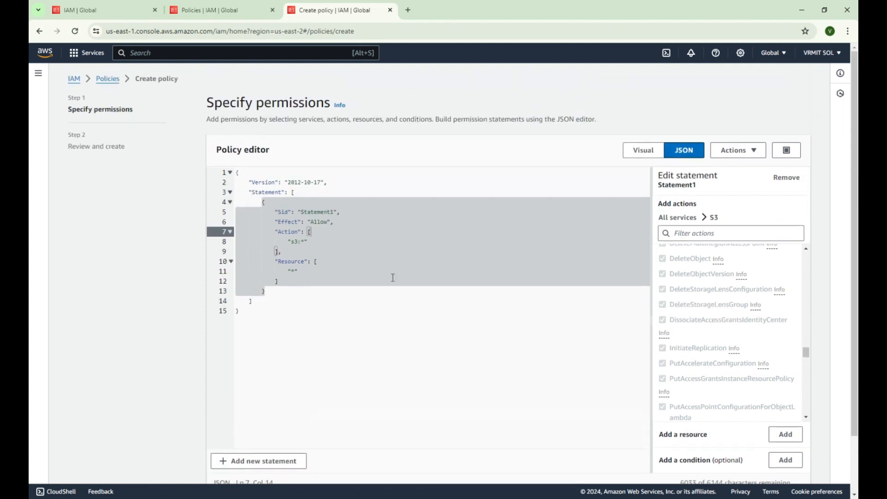
# Replace the entire policy JSON with the copied document containing the VisualEditor0 and VisualEditor1 statements, and proceed to the review stage.
pyautogui.click(312, 313)
pyautogui.hotkey('ctrl', 'a')
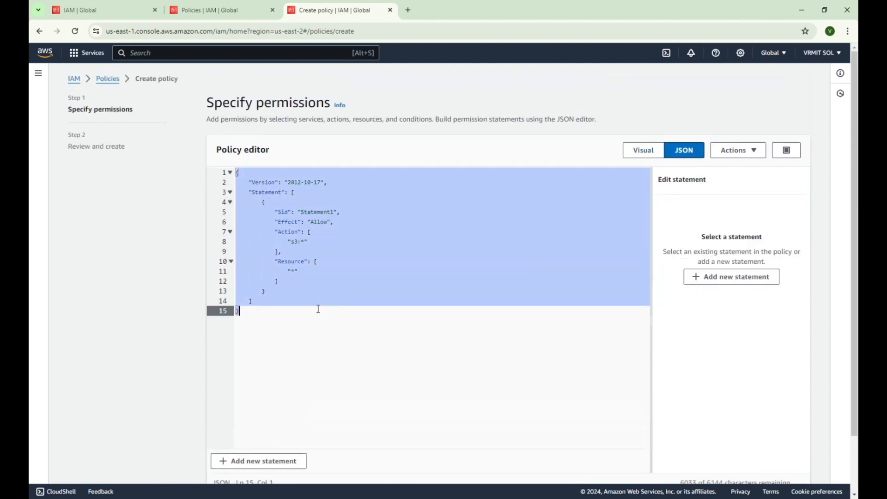
pyautogui.hotkey('ctrl', 'v')
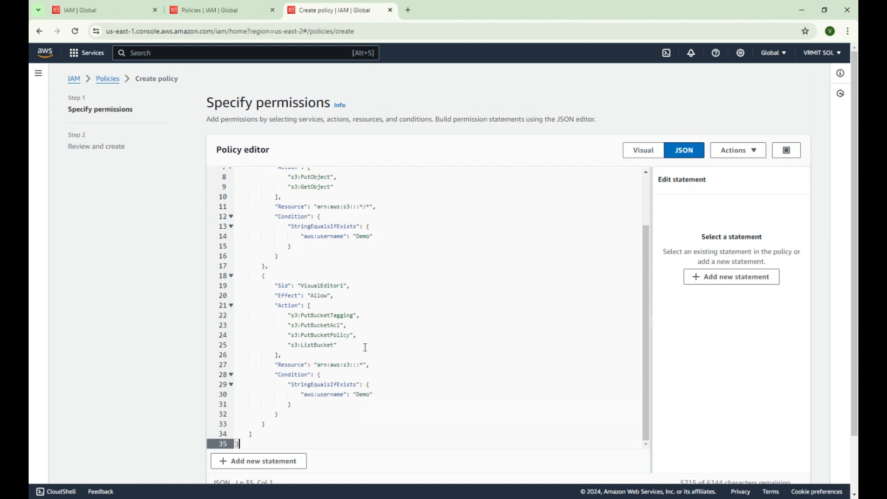
pyautogui.scroll(3, 362, 341)
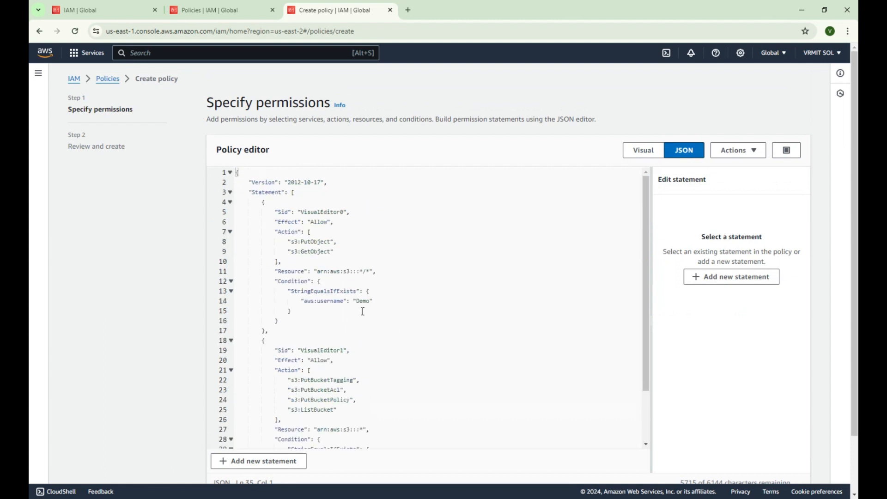
pyautogui.scroll(-5, 352, 256)
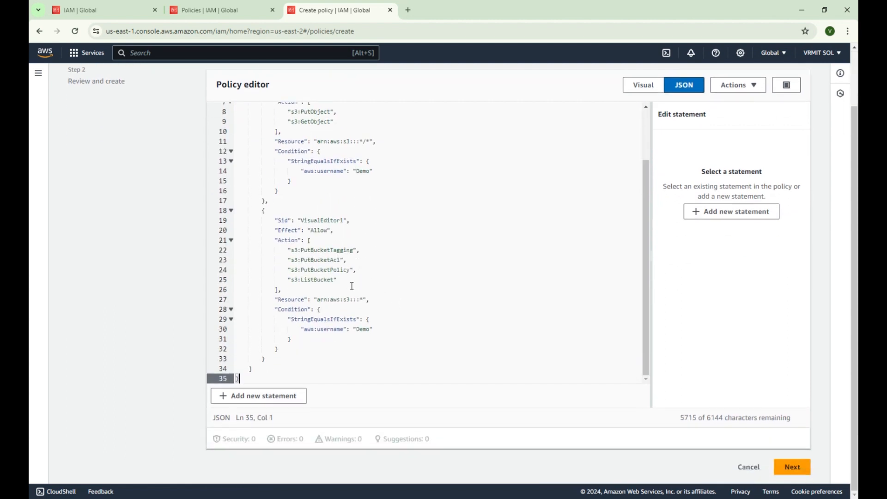
pyautogui.click(782, 469)
# Name the policy demo_s3_JSON, describe it as "this is the demo to create policy using JSON file", and create it.
pyautogui.click(254, 198)
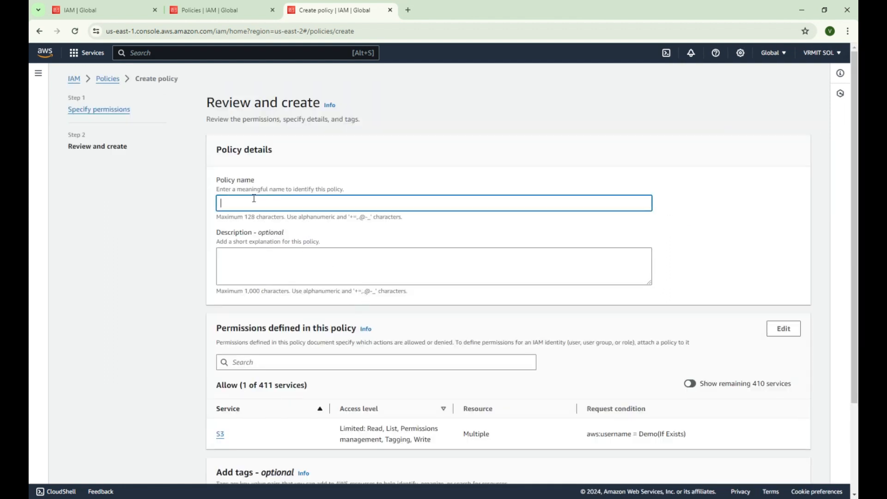
pyautogui.write('demo_s3_JSON')
pyautogui.scroll(-2, 357, 274)
pyautogui.click(286, 175)
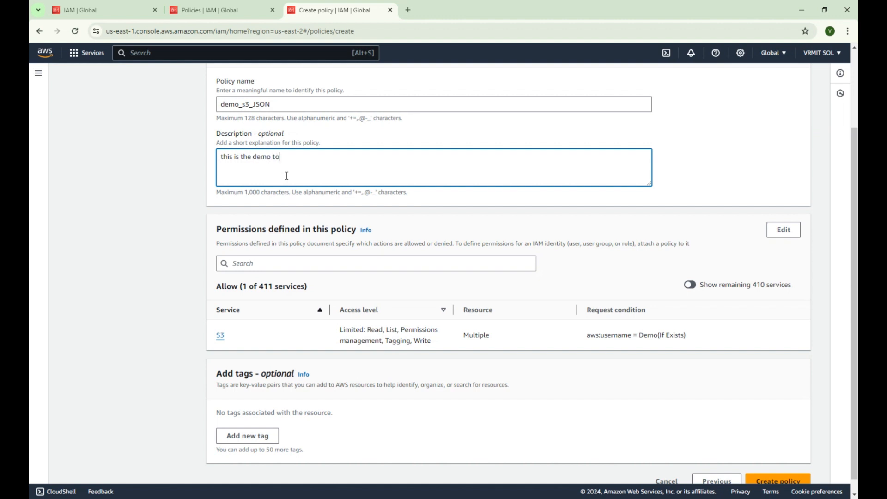
pyautogui.write('this is the demo to create policy using JSON file')
pyautogui.scroll(-2, 297, 194)
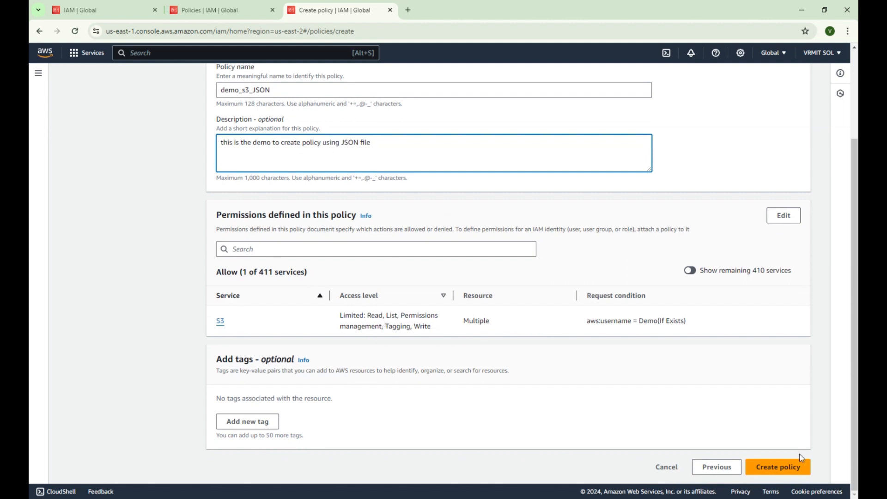
pyautogui.click(788, 468)
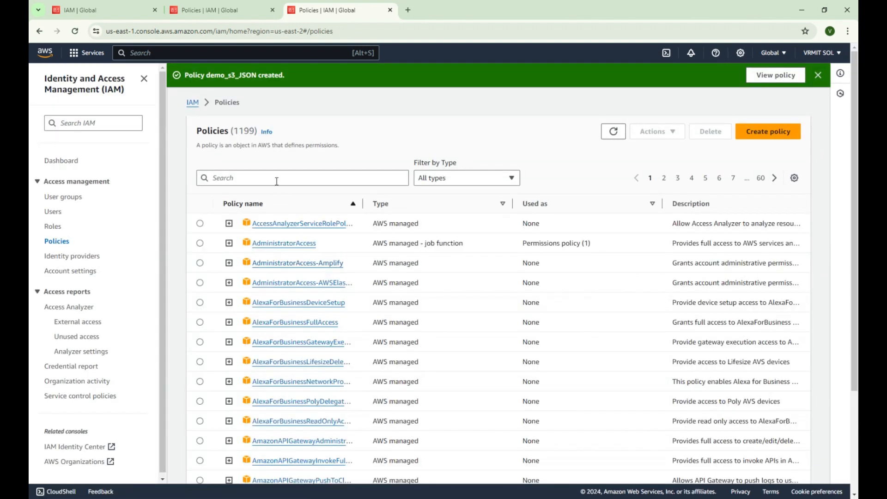
# Search the policies list for "demo".
pyautogui.click(276, 180)
pyautogui.write('s')
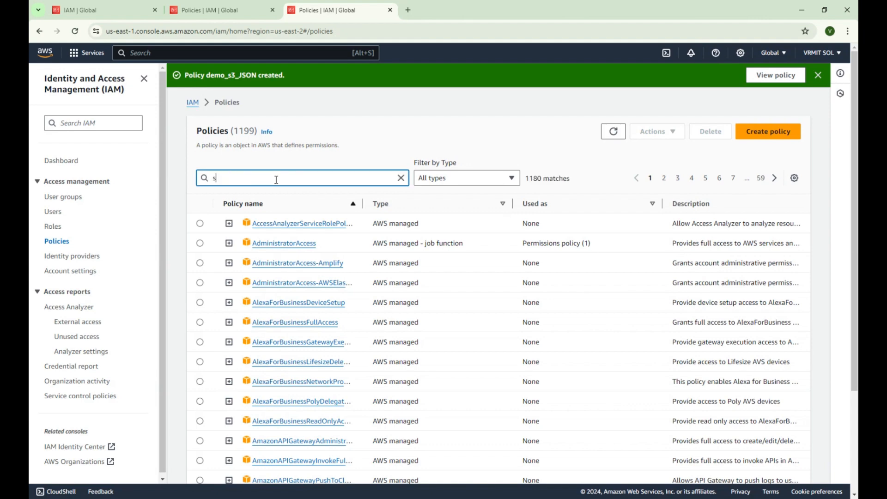
pyautogui.write('3')
pyautogui.press('BackSpace')
pyautogui.press('BackSpace')
pyautogui.write('demo')
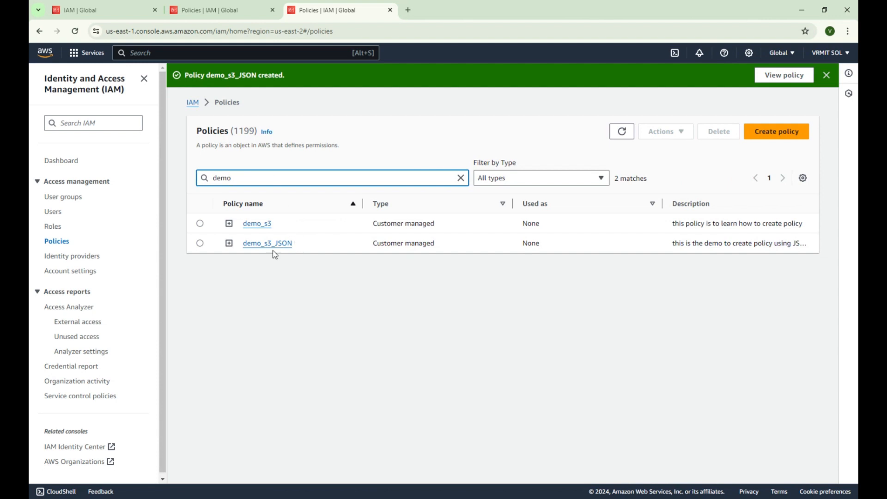
# Examine the JSON of the demo_s3 policy and of the demo_s3_JSON policy in the policies list.
pyautogui.click(229, 223)
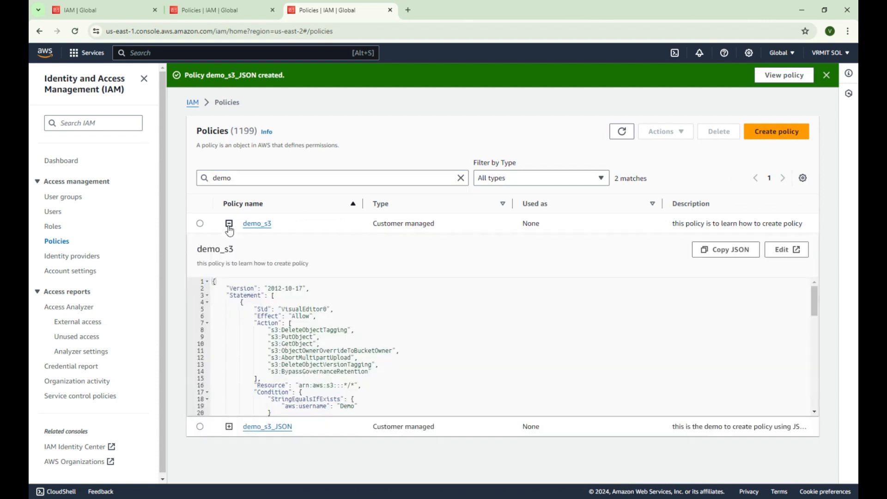
pyautogui.click(229, 225)
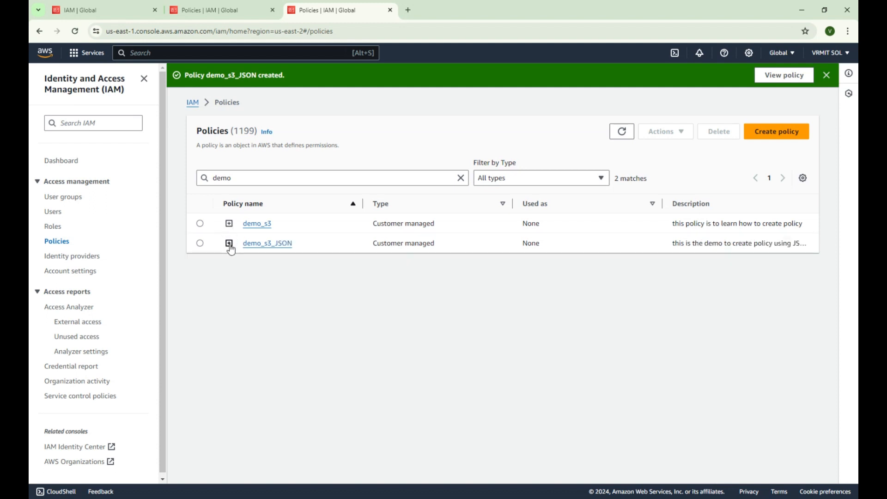
pyautogui.click(229, 244)
pyautogui.scroll(-3, 249, 305)
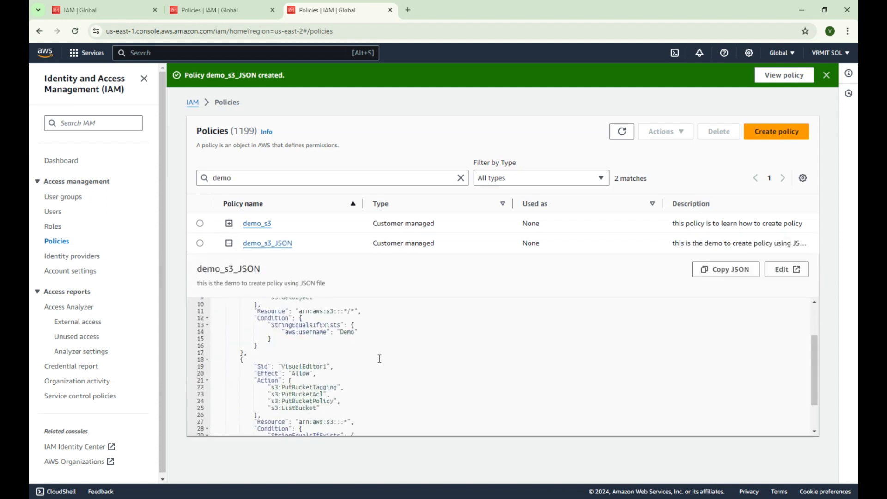
pyautogui.click(229, 244)
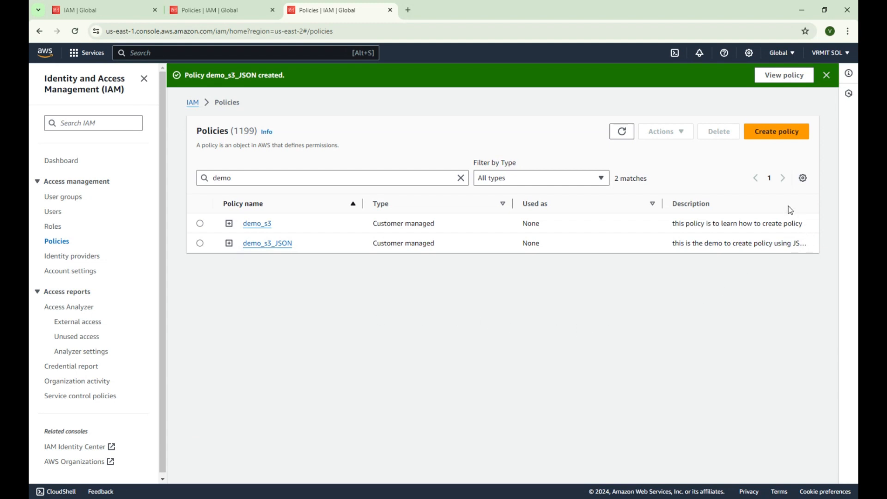
# Open the IAM user Demo and start adding permissions to it.
pyautogui.click(53, 211)
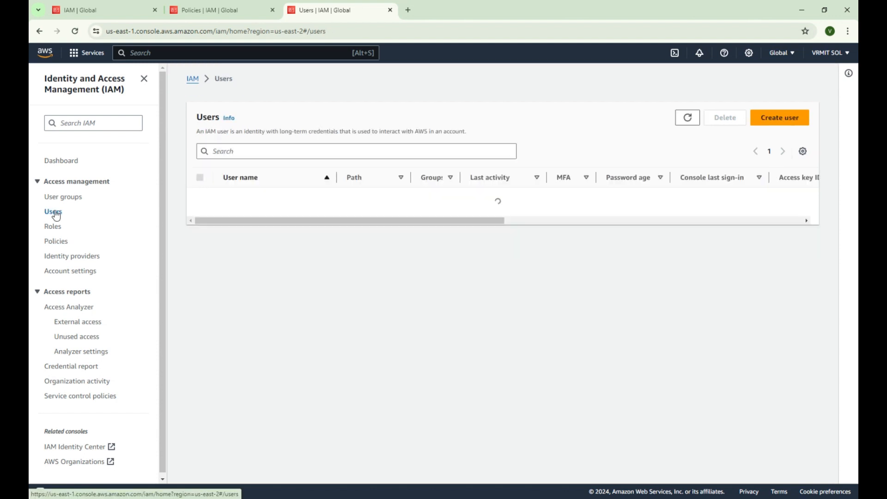
pyautogui.click(232, 198)
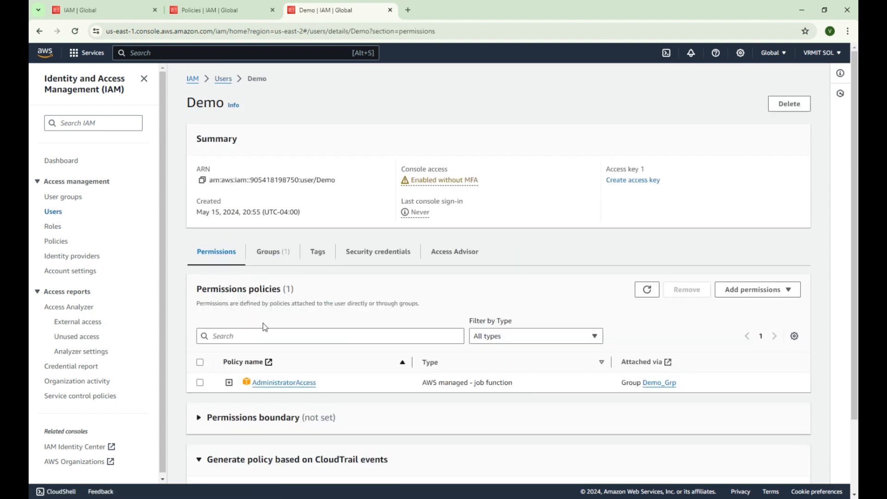
pyautogui.click(768, 290)
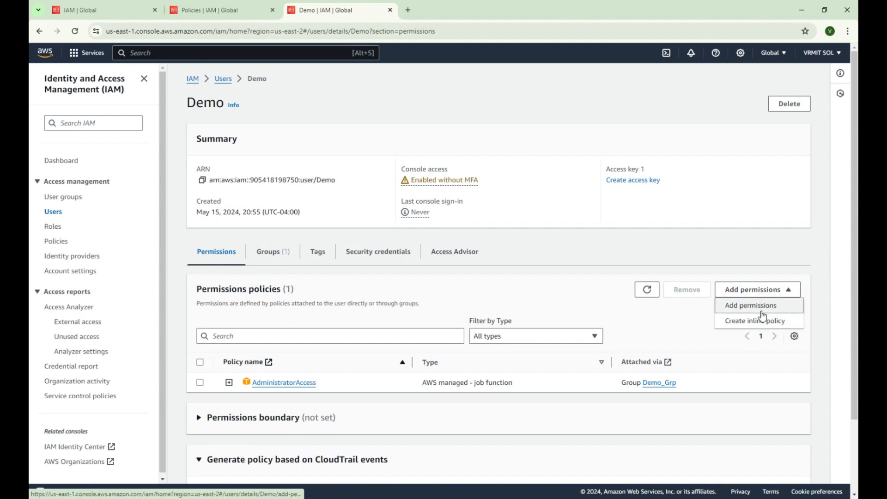
pyautogui.click(754, 307)
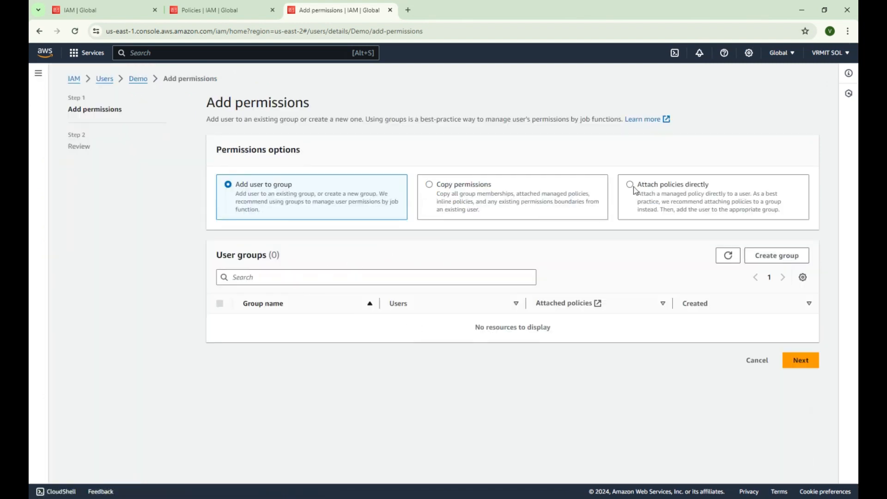
# Attach the policies demo_s3, demo_s3_JSON and demo_S3_policy directly to the Demo user, finding them by searching for "demo".
pyautogui.click(635, 190)
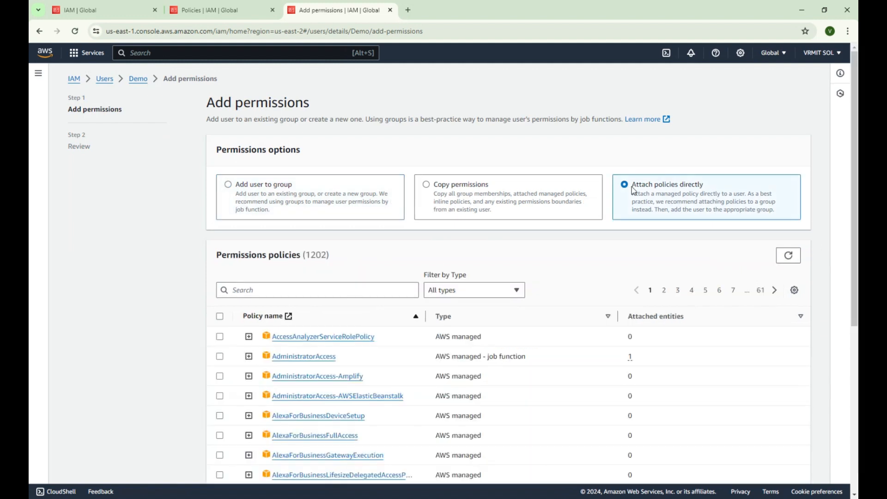
pyautogui.click(281, 294)
pyautogui.write('demo')
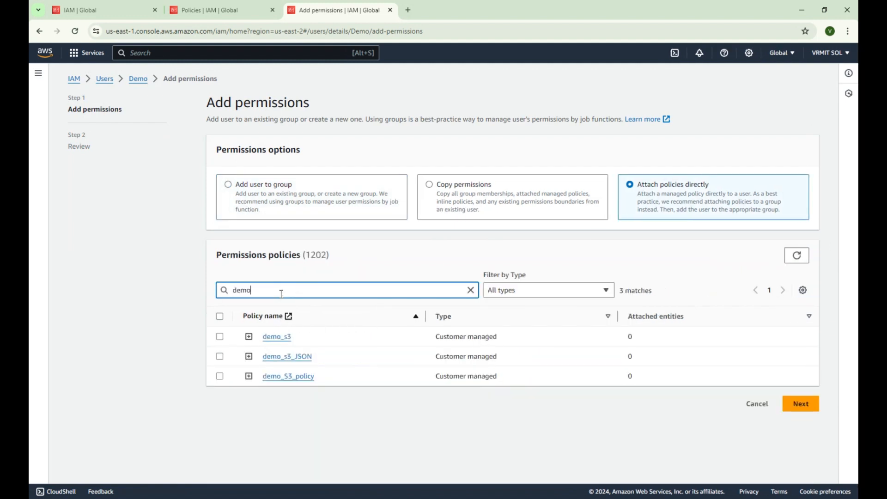
pyautogui.click(220, 336)
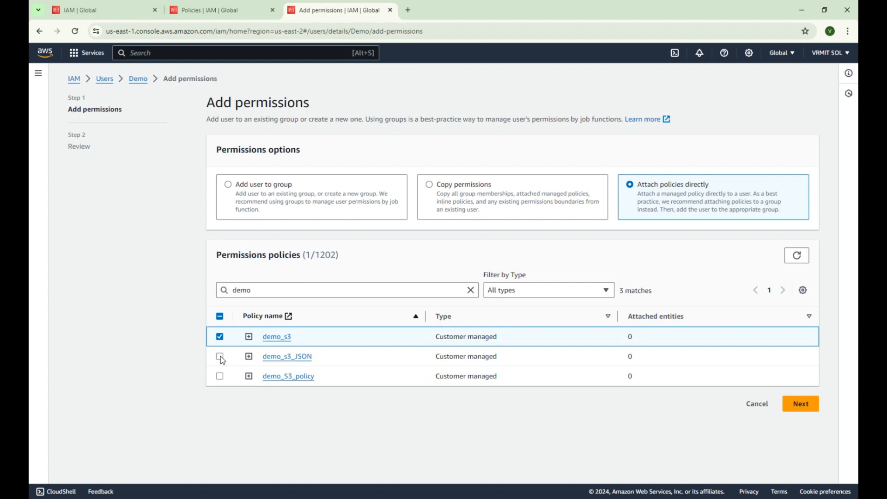
pyautogui.click(220, 356)
pyautogui.click(220, 376)
pyautogui.click(800, 405)
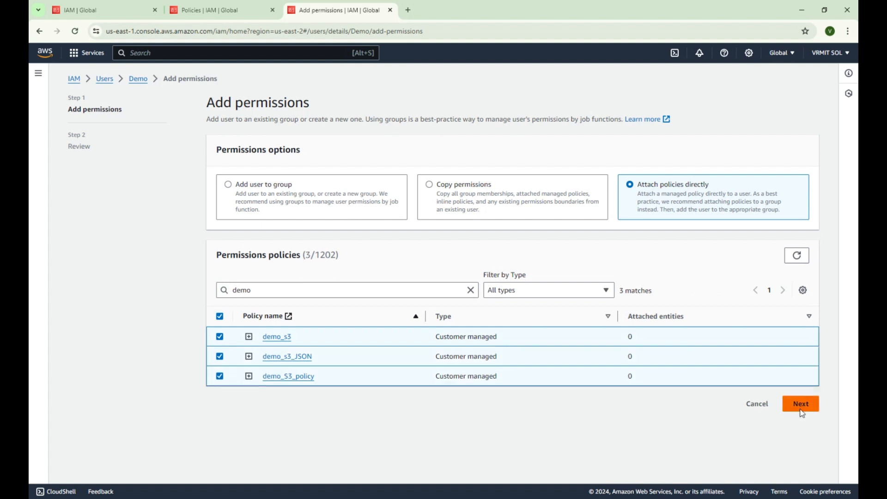
pyautogui.click(801, 351)
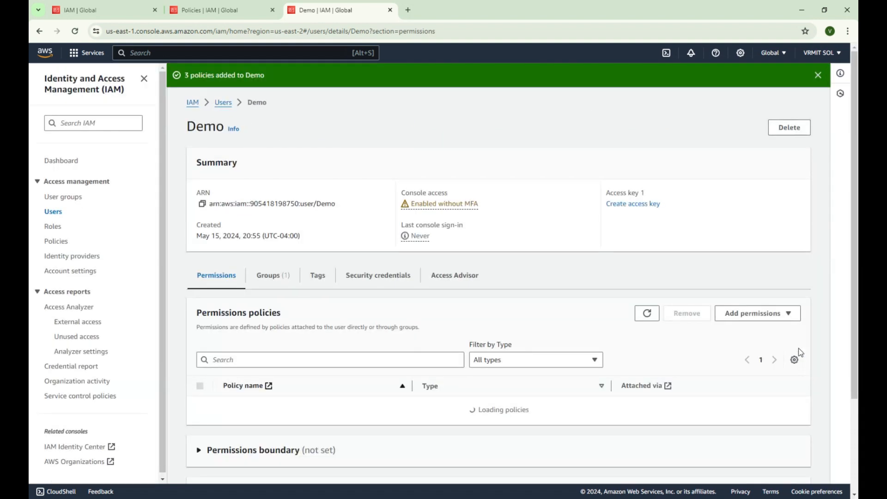
pyautogui.scroll(-1, 233, 358)
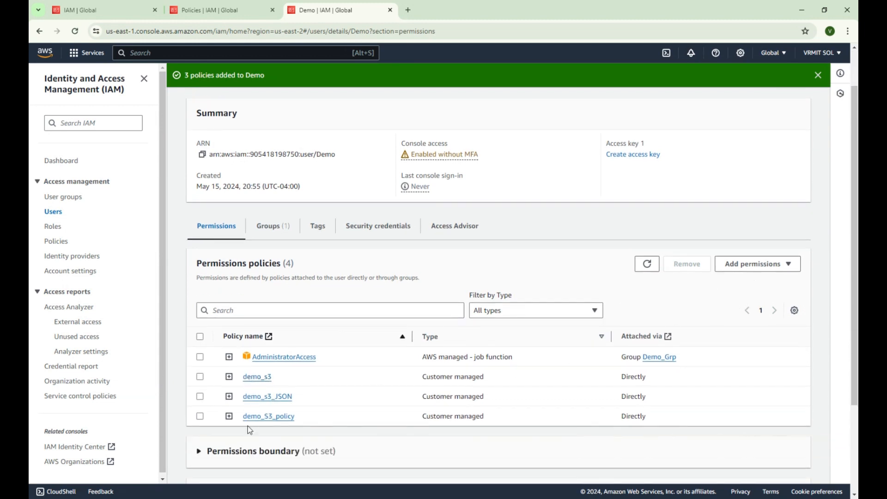
# Start an inline policy for Demo in JSON allowing s3:GetObject, s3:PutObject and s3:ListBucket on example-bucket and its objects, plus all actions on all resources.
pyautogui.click(734, 263)
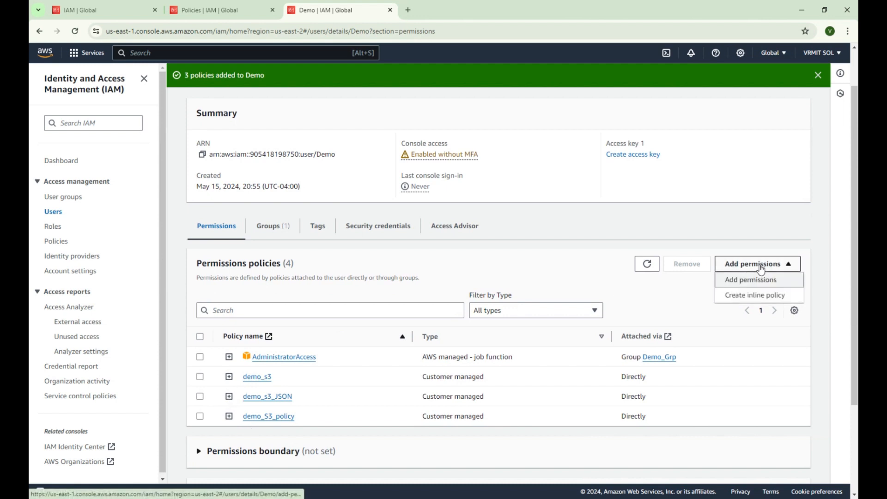
pyautogui.click(747, 299)
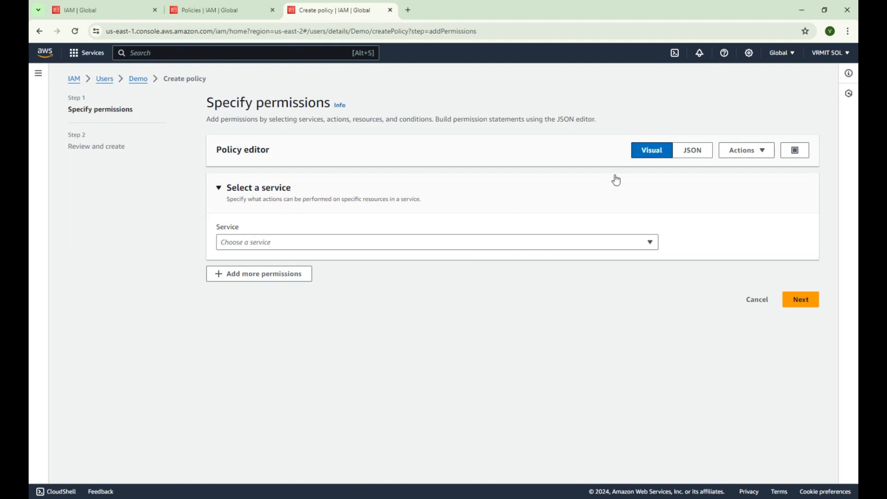
pyautogui.click(690, 152)
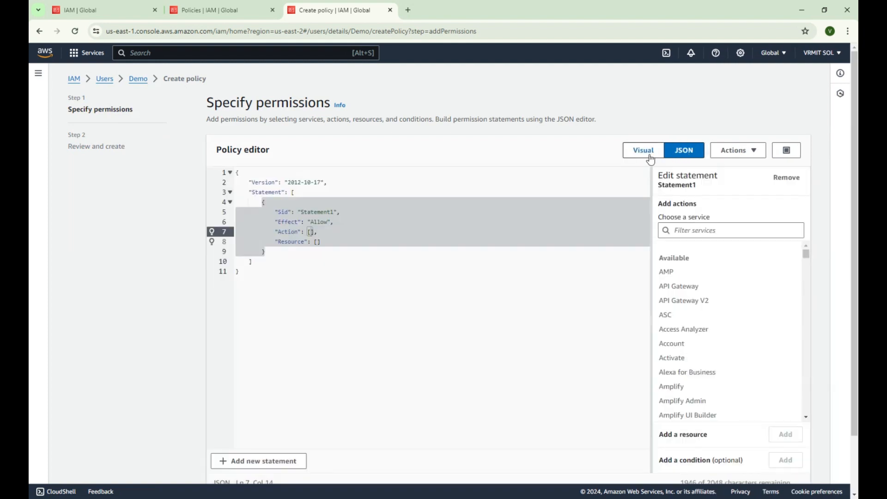
pyautogui.click(649, 155)
pyautogui.click(690, 151)
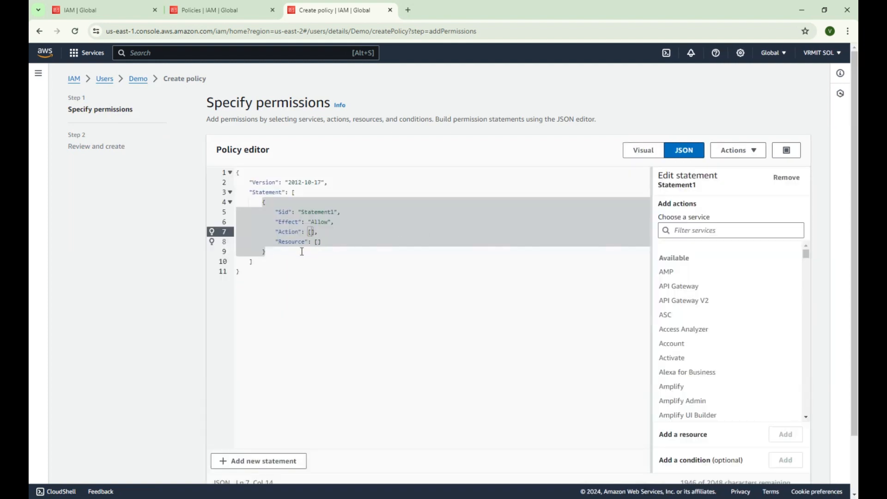
pyautogui.hotkey('ctrl', 'a')
pyautogui.write('{     "Version": "2012-10-17",     "Statement": [         {             "Effect": "Allow",             "Action": [                 "s3:GetObject",                 "s3:PutObject",                 "s3:ListBucket"             ],             "Resource": [                 "arn:aws:s3:::example-bucket",                 "arn:aws:s3:::example-bucket/*"             ]         },         {             "Effect": "Allow",             "Action": "*",             "Resource": "*"         }     ] }')
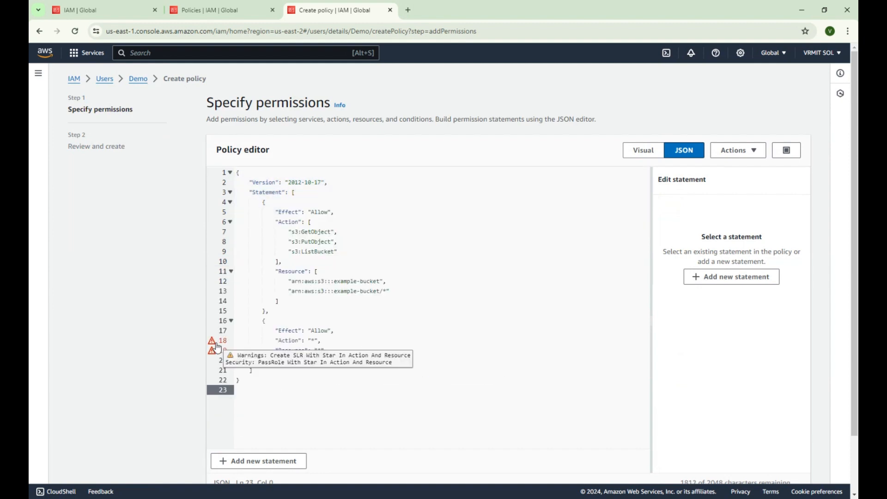
pyautogui.scroll(-2, 519, 396)
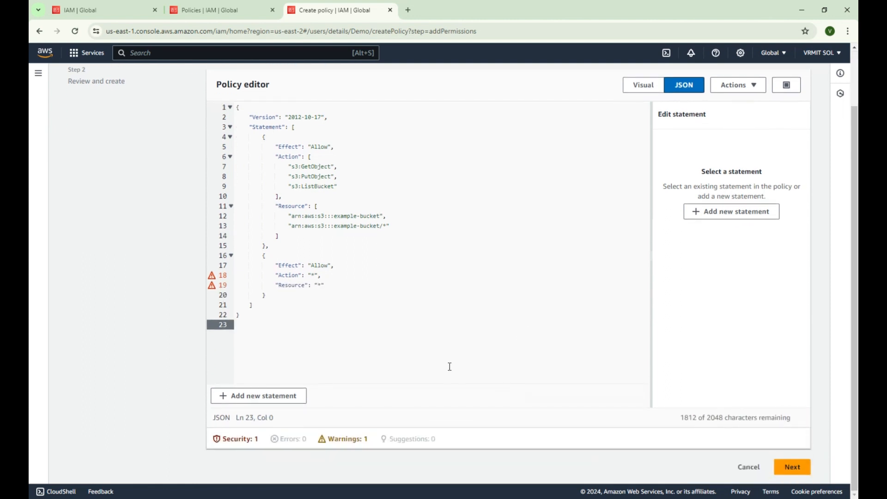
pyautogui.click(793, 467)
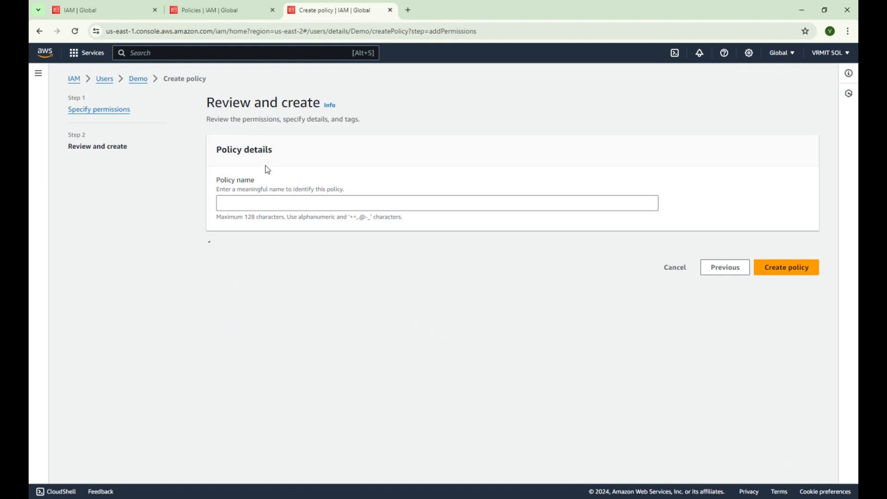
# Name the inline policy Demo_inline and create it.
pyautogui.click(257, 199)
pyautogui.scroll(-4, 327, 234)
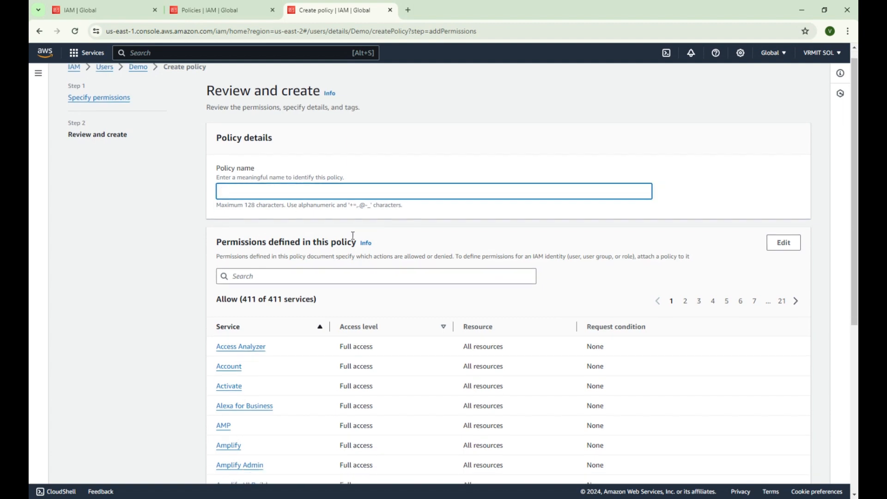
pyautogui.scroll(4, 383, 261)
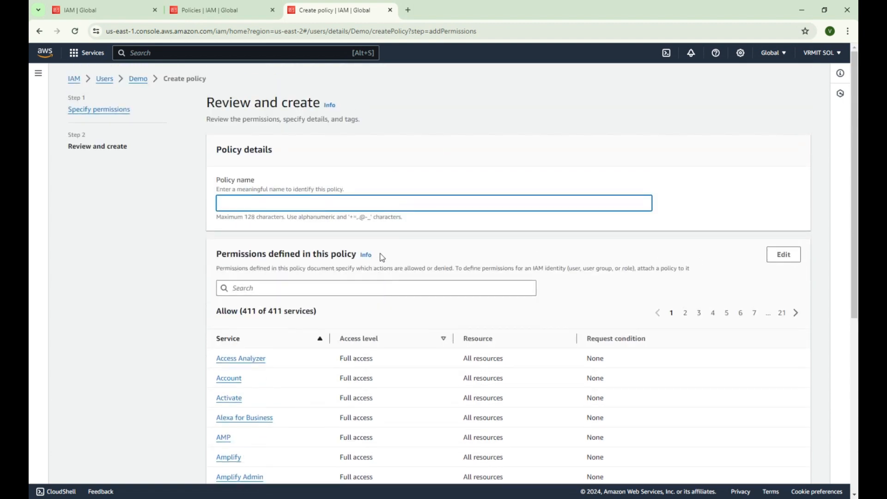
pyautogui.write('De,o_inline')
pyautogui.press('BackSpace')
pyautogui.press('BackSpace')
pyautogui.press('BackSpace')
pyautogui.press('BackSpace')
pyautogui.press('BackSpace')
pyautogui.press('BackSpace')
pyautogui.press('BackSpace')
pyautogui.press('BackSpace')
pyautogui.write('mo_inline')
pyautogui.click(394, 238)
pyautogui.scroll(-4, 526, 273)
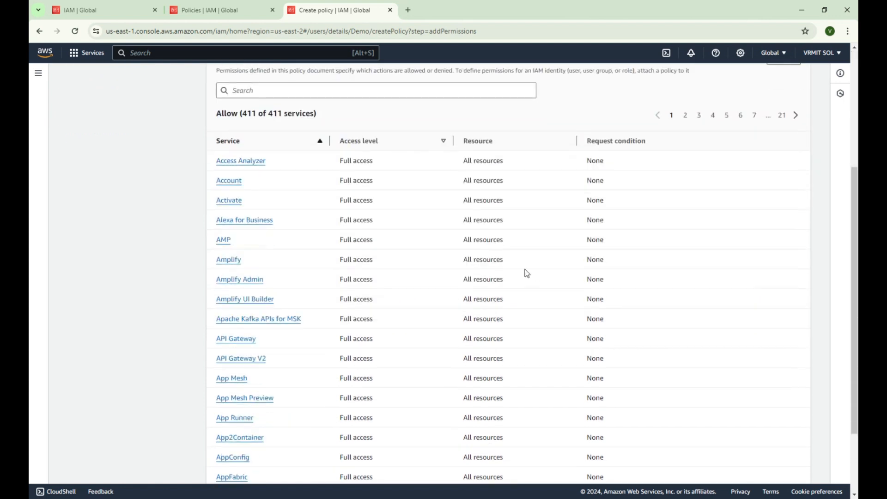
pyautogui.scroll(-3, 635, 279)
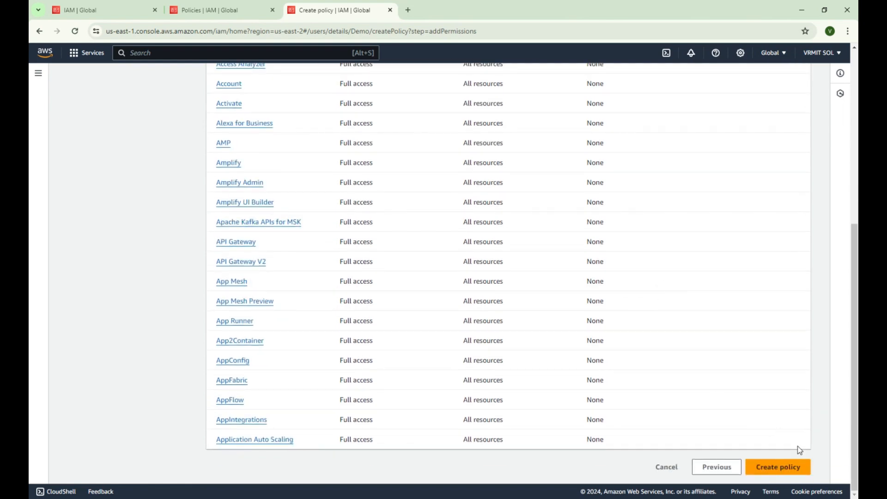
pyautogui.click(783, 468)
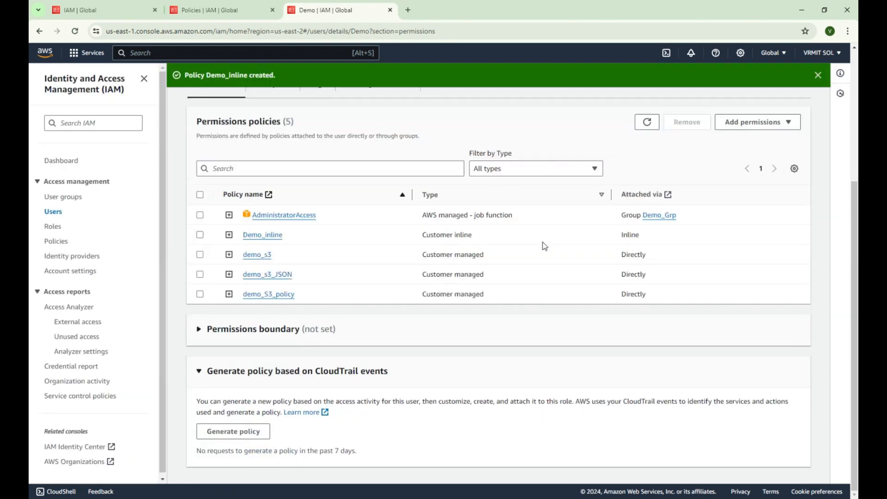
# Examine the options for adding permissions to the Demo user and how each of its policies is attached.
pyautogui.scroll(3, 553, 206)
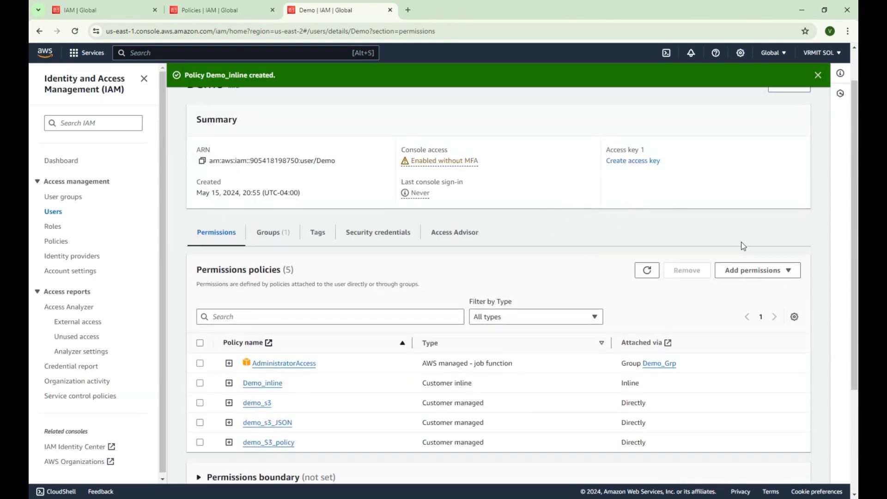
pyautogui.click(769, 272)
pyautogui.click(749, 286)
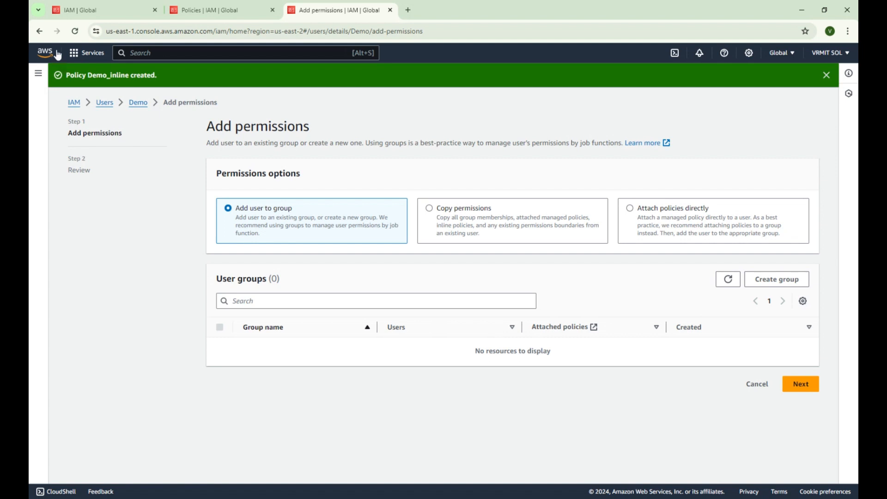
pyautogui.click(40, 31)
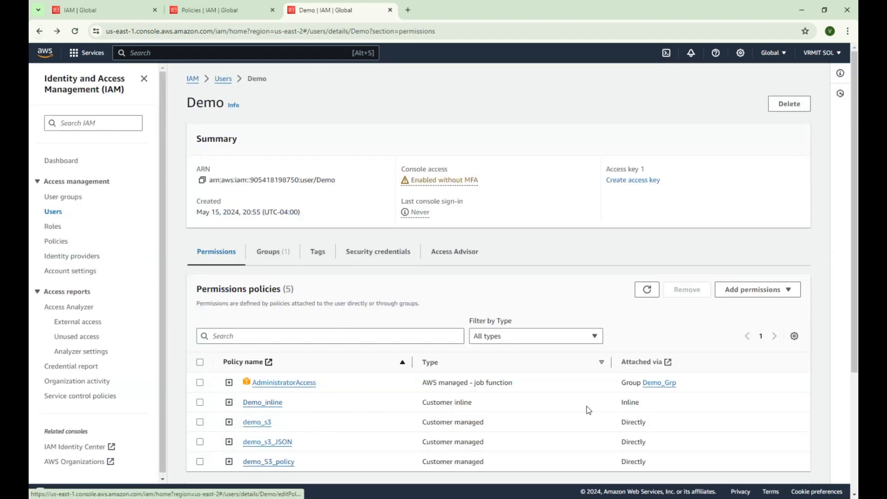
pyautogui.scroll(-2, 556, 410)
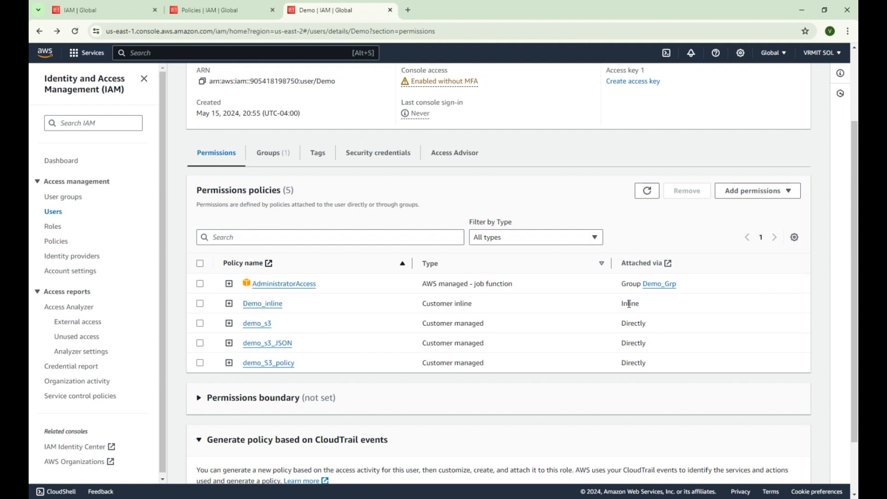
pyautogui.scroll(-2, 535, 352)
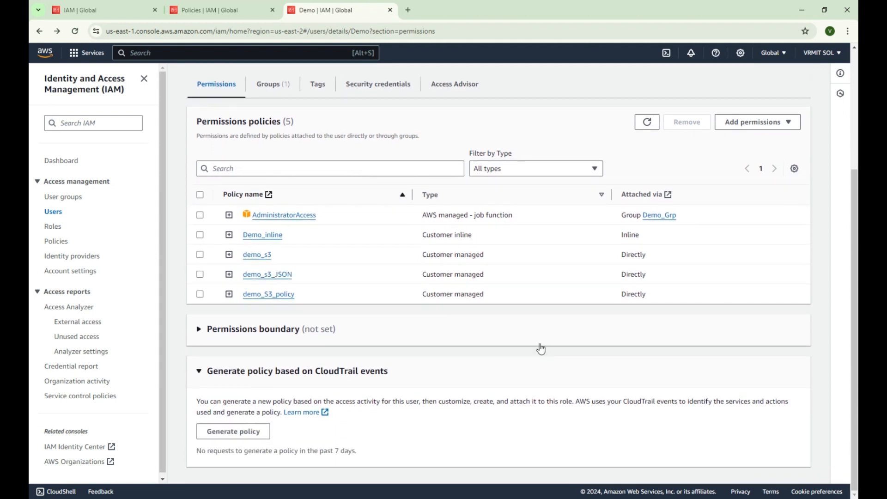
pyautogui.click(736, 131)
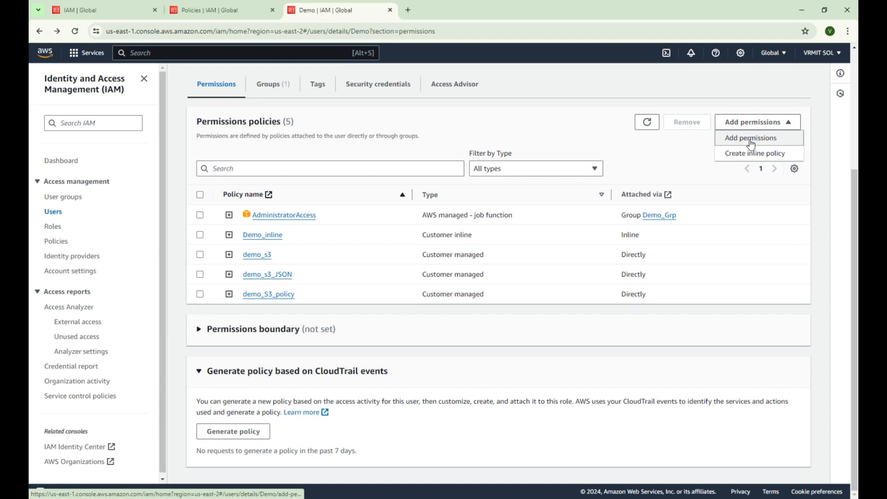
pyautogui.click(751, 138)
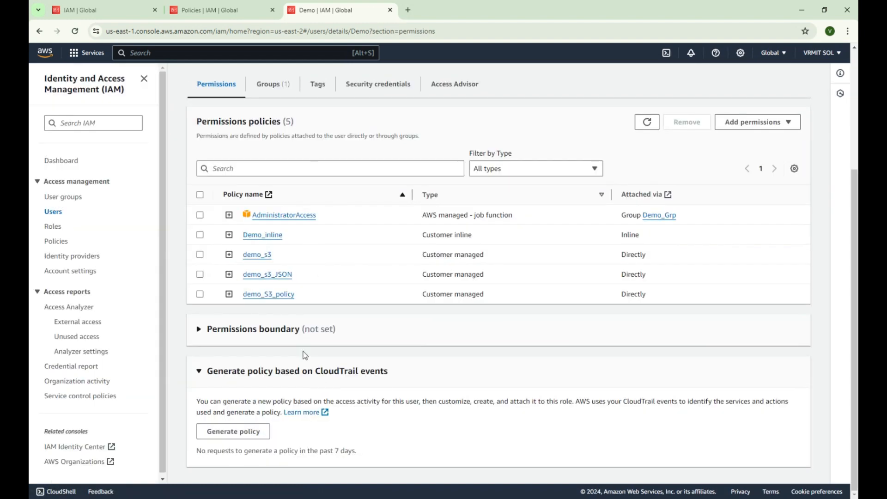
pyautogui.scroll(3, 305, 354)
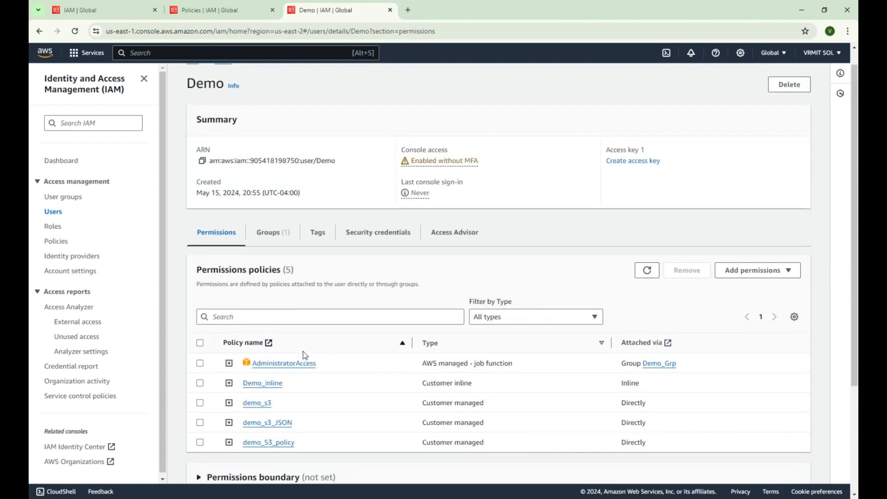
# Start creating an IAM role with AWS service as the trusted entity type and EC2 as the use case.
pyautogui.click(52, 227)
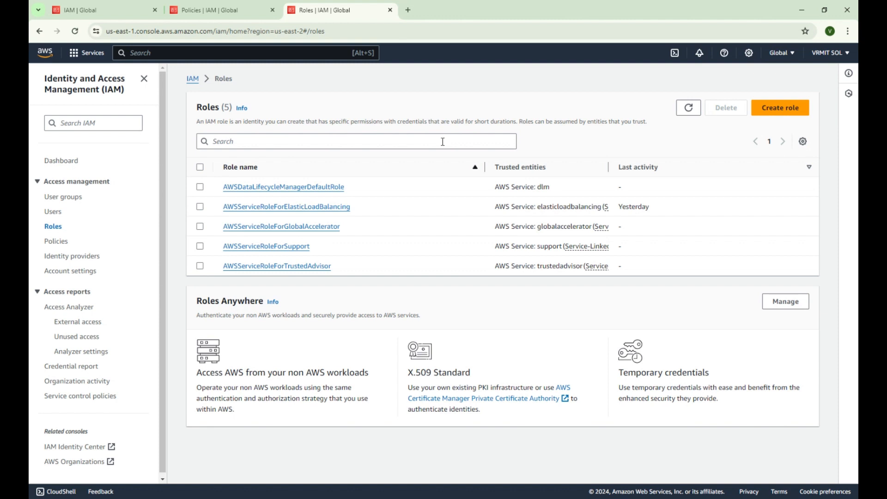
pyautogui.click(775, 109)
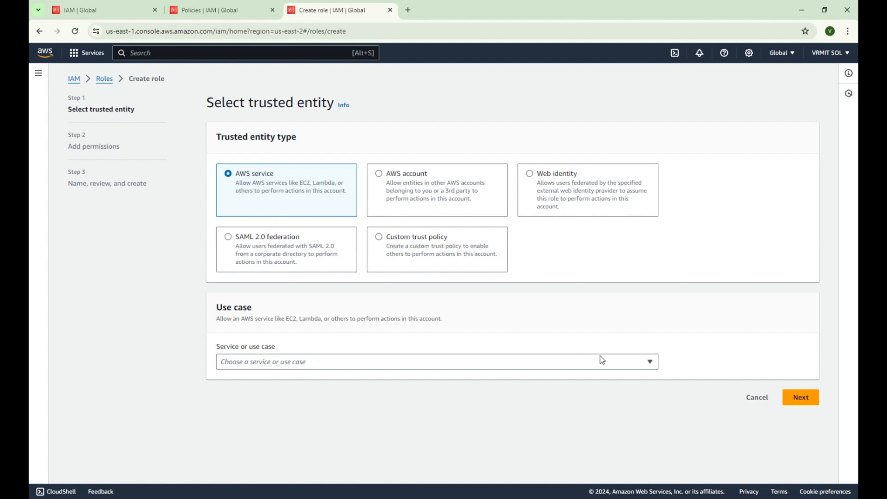
pyautogui.click(620, 361)
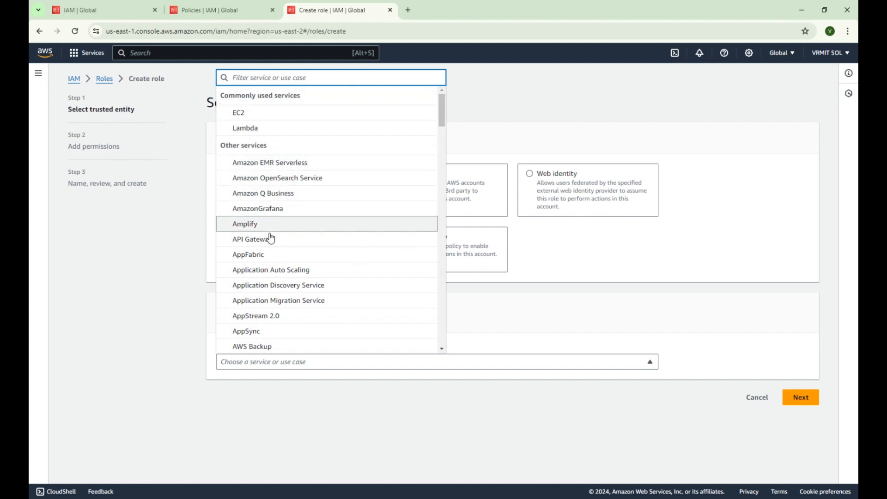
pyautogui.scroll(-1, 303, 301)
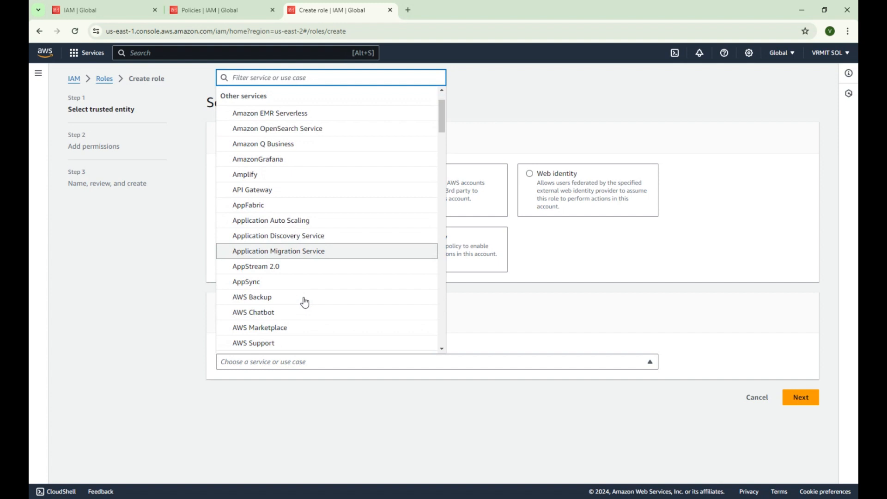
pyautogui.scroll(-2, 304, 302)
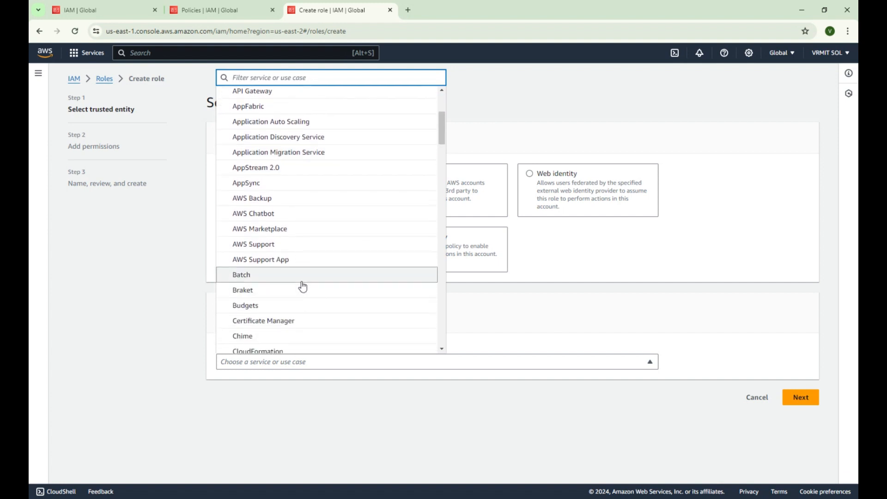
pyautogui.scroll(-3, 307, 259)
pyautogui.scroll(-9, 308, 261)
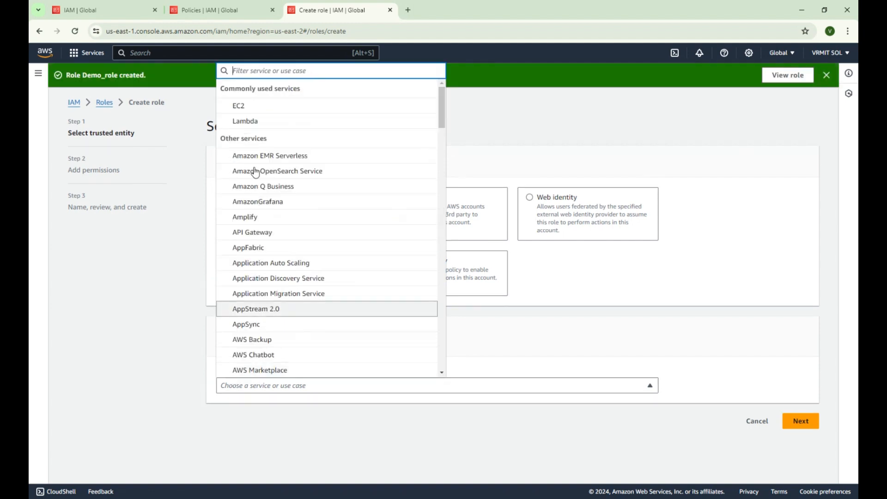
pyautogui.click(245, 105)
# Select the AdministratorAccess policy as the new role's permissions.
pyautogui.scroll(-3, 526, 300)
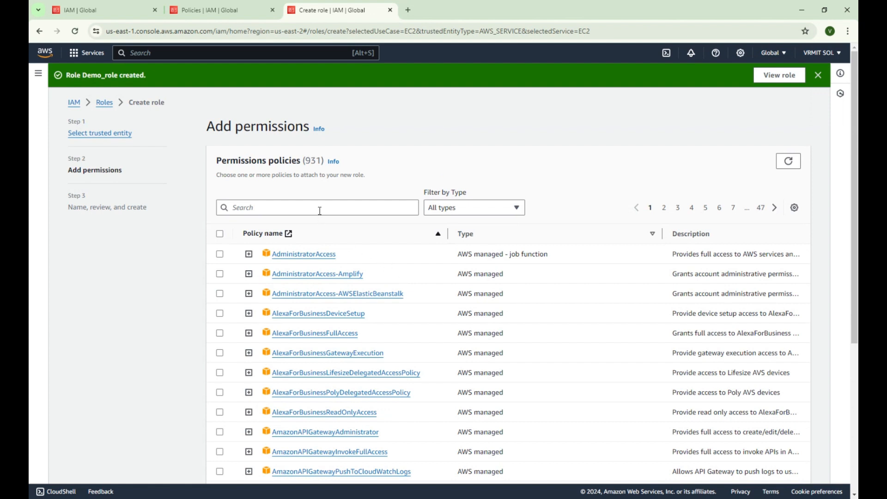
pyautogui.scroll(-1, 391, 256)
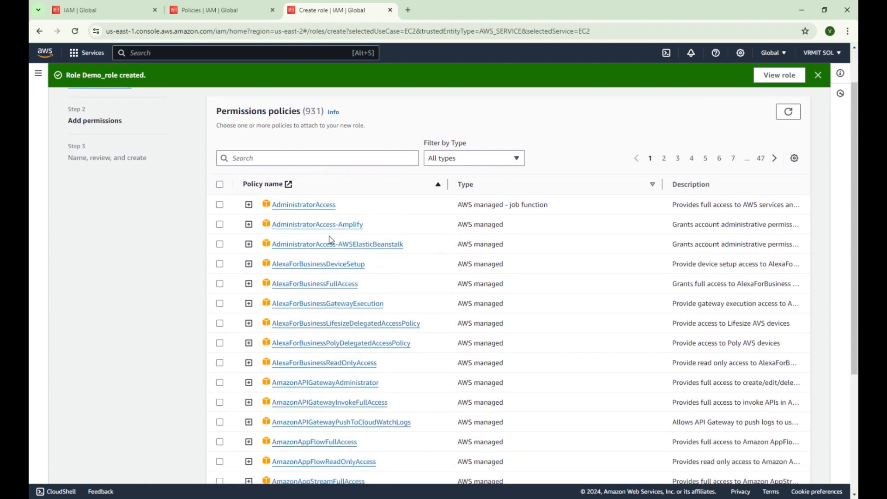
pyautogui.click(220, 205)
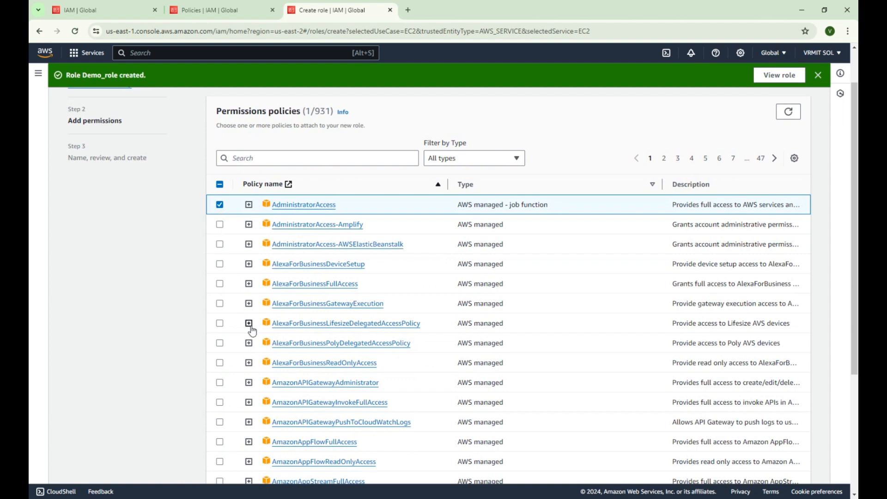
# Continue to the role's final review stage and name the role EC2_demo_role.
pyautogui.scroll(-4, 632, 273)
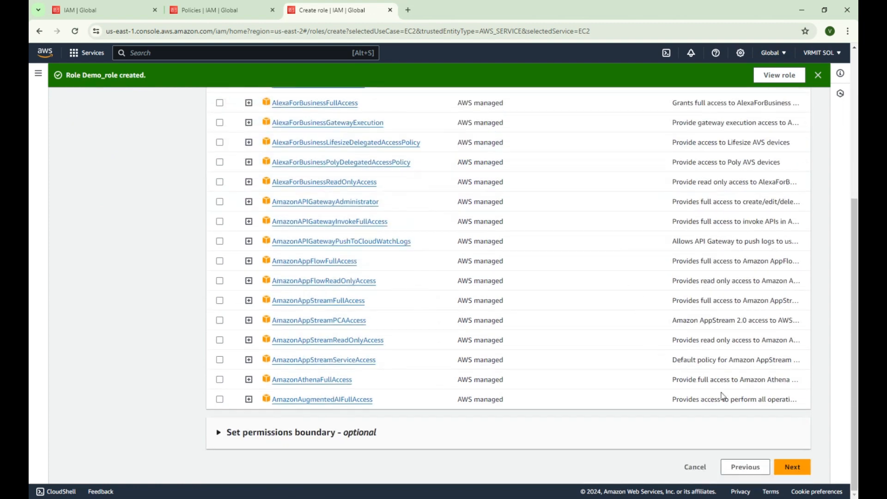
pyautogui.click(792, 467)
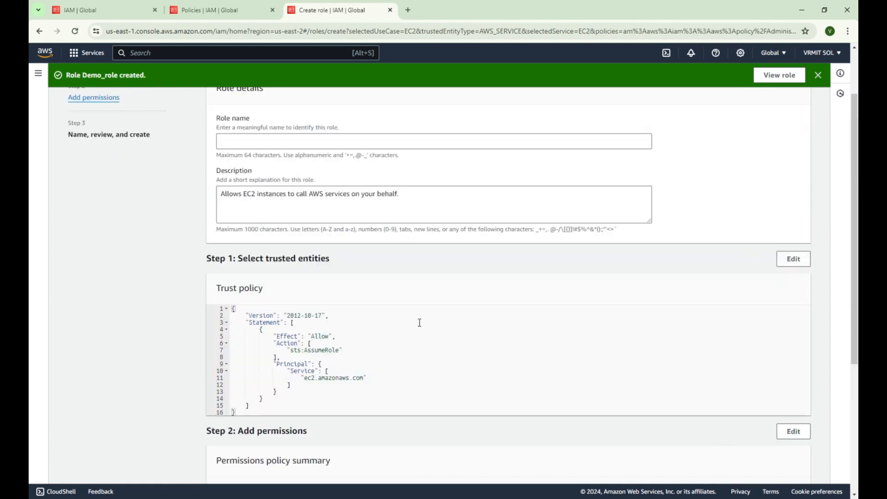
pyautogui.scroll(2, 417, 295)
pyautogui.click(314, 211)
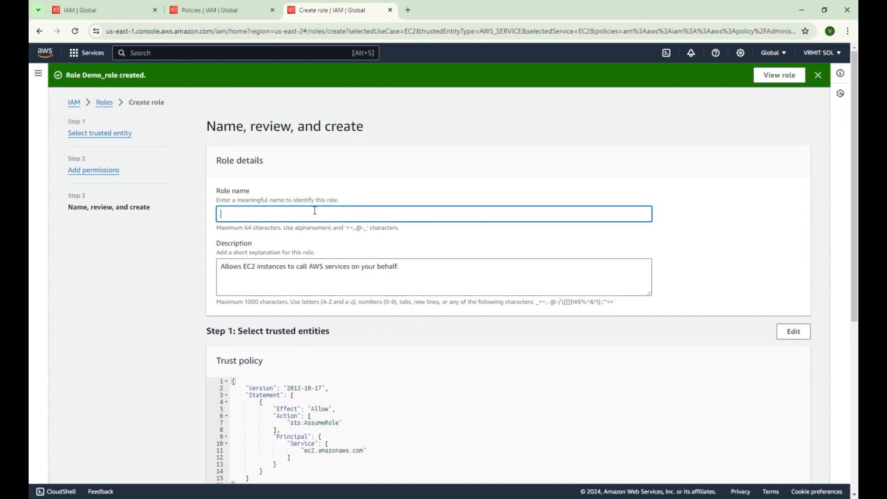
pyautogui.write('EC2_demo_role')
# Review the trust policy's service principal and the permissions policy summary, and create the role.
pyautogui.scroll(-3, 370, 264)
pyautogui.scroll(-3, 369, 263)
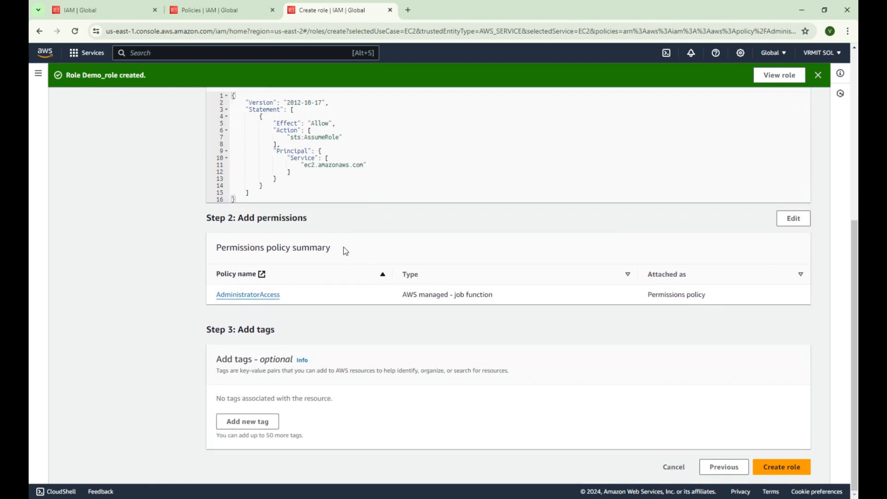
pyautogui.scroll(3, 345, 248)
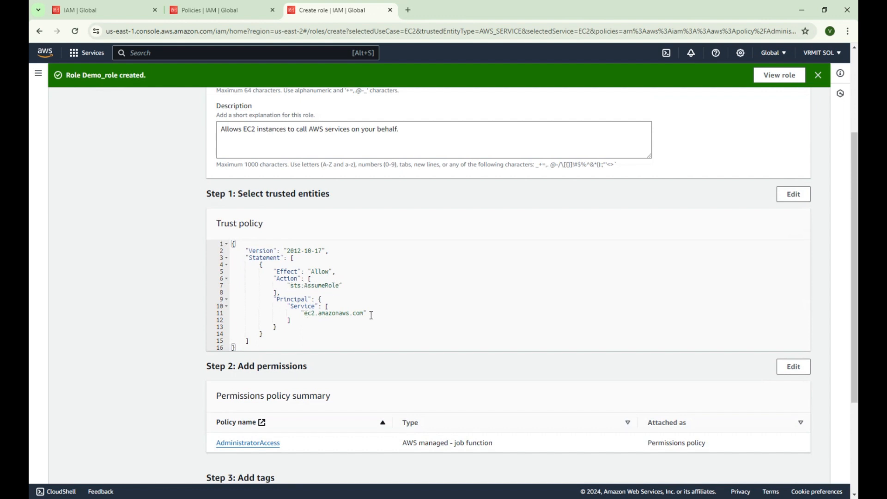
pyautogui.moveTo(371, 313); pyautogui.dragTo(275, 299)
pyautogui.scroll(-2, 360, 288)
pyautogui.scroll(-1, 341, 341)
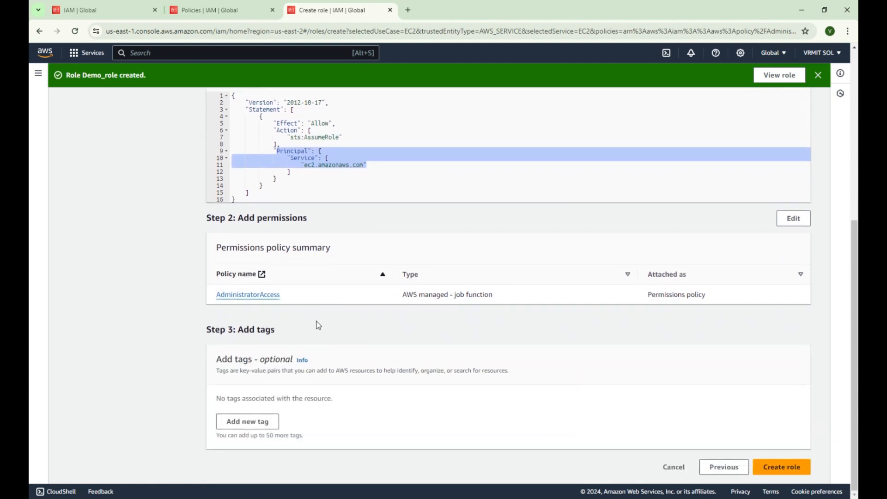
pyautogui.click(790, 467)
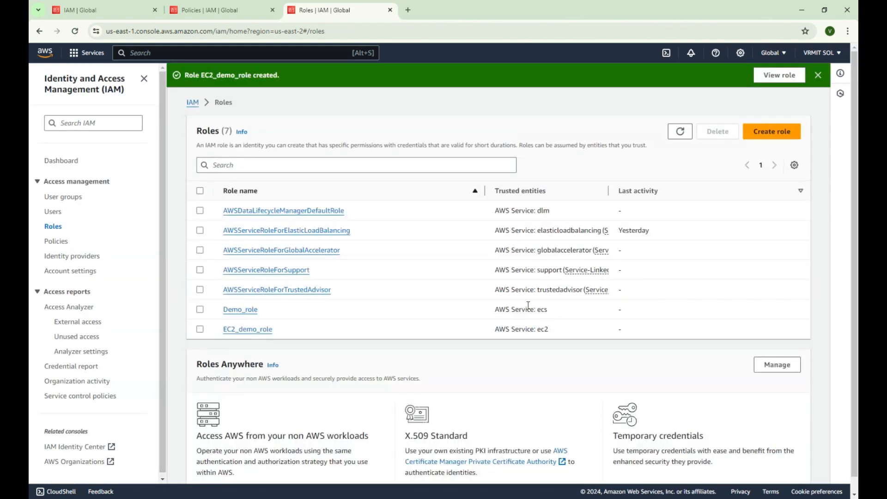
# Examine the permissions policies of Demo_role and check the trusted entity of EC2_demo_role in the roles list.
pyautogui.click(767, 132)
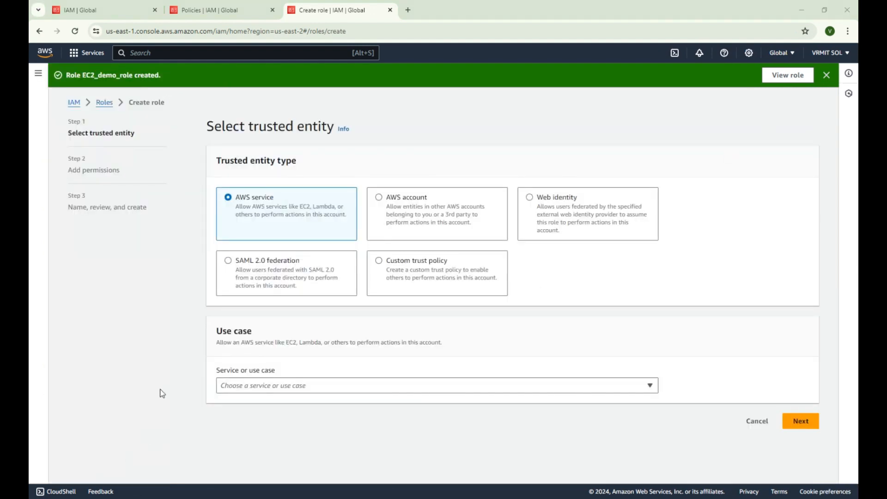
pyautogui.hotkey('alt', 'Left')
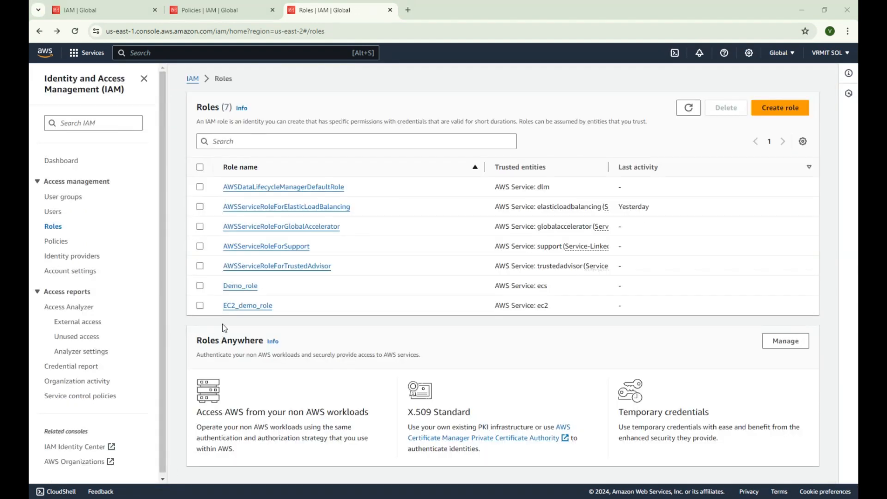
pyautogui.click(225, 291)
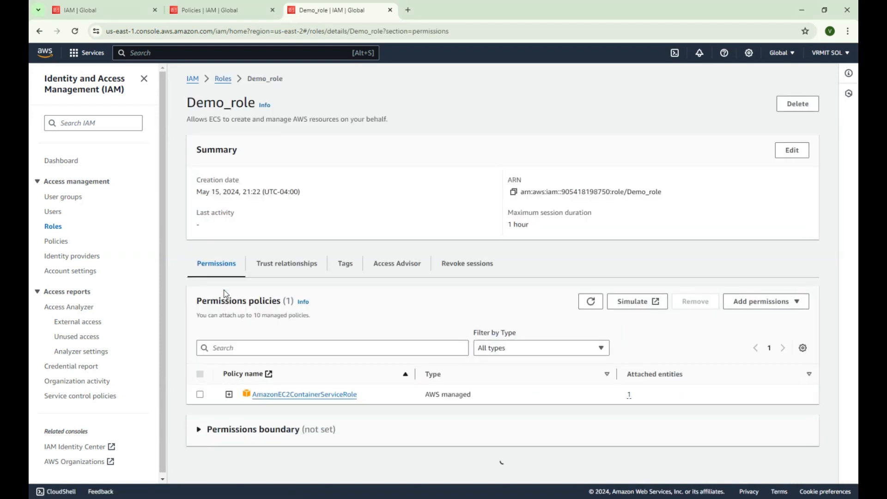
pyautogui.scroll(-1, 367, 317)
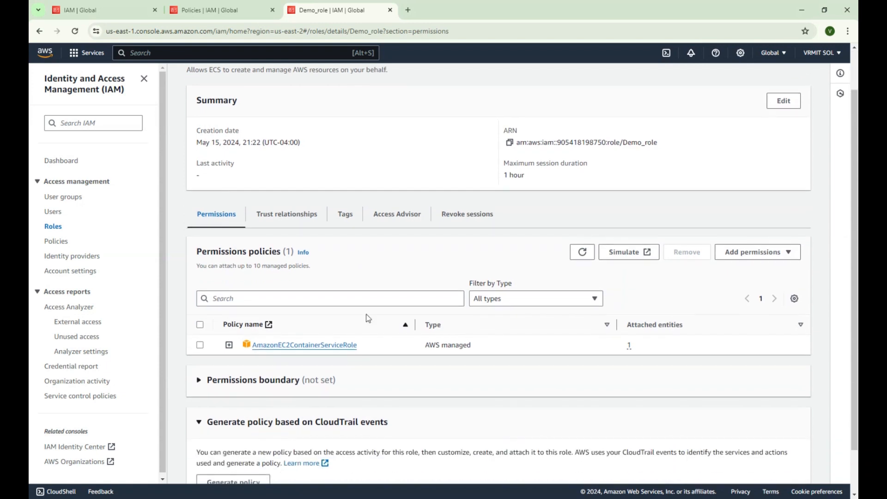
pyautogui.scroll(-1, 366, 318)
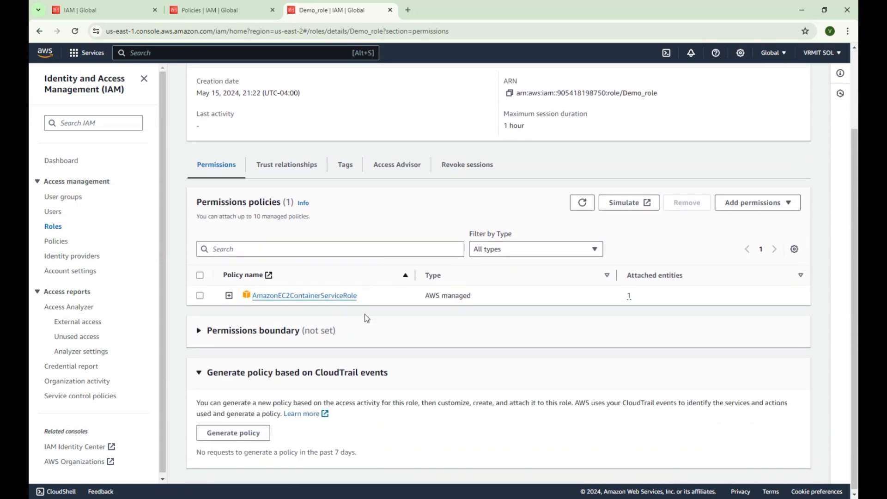
pyautogui.scroll(-1, 367, 318)
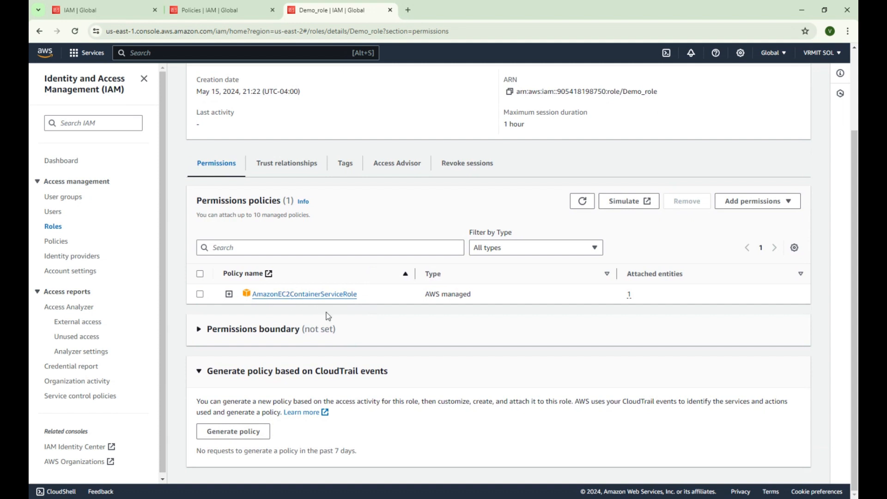
pyautogui.scroll(2, 326, 316)
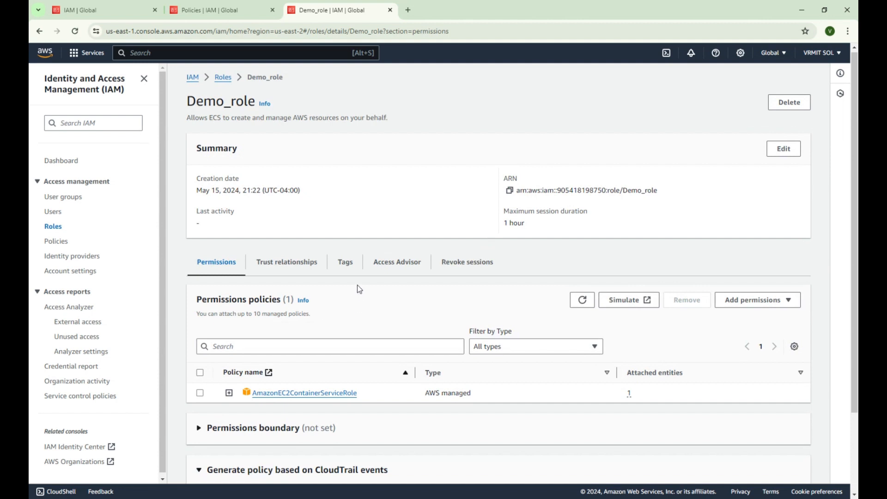
pyautogui.scroll(1, 356, 291)
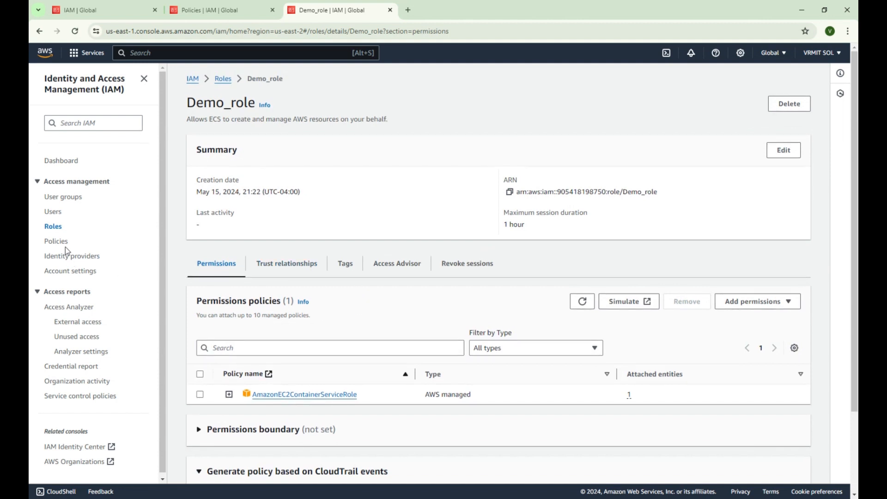
pyautogui.click(53, 225)
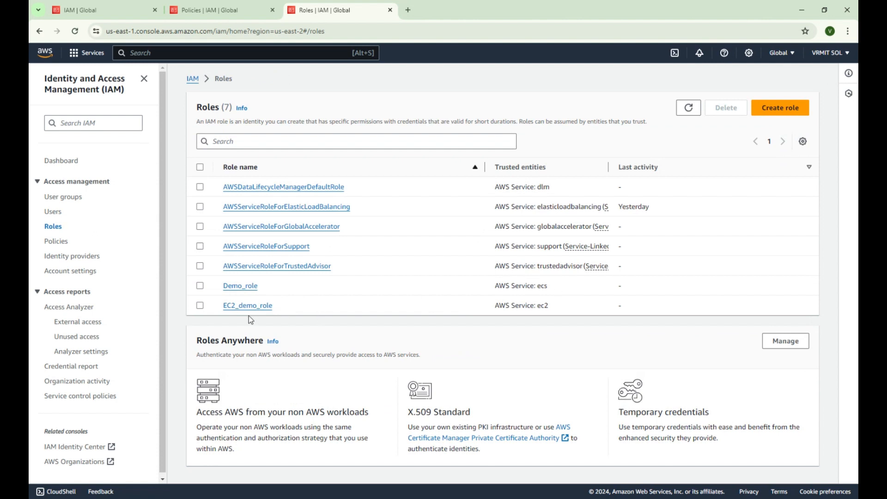
pyautogui.moveTo(550, 306); pyautogui.dragTo(498, 306)
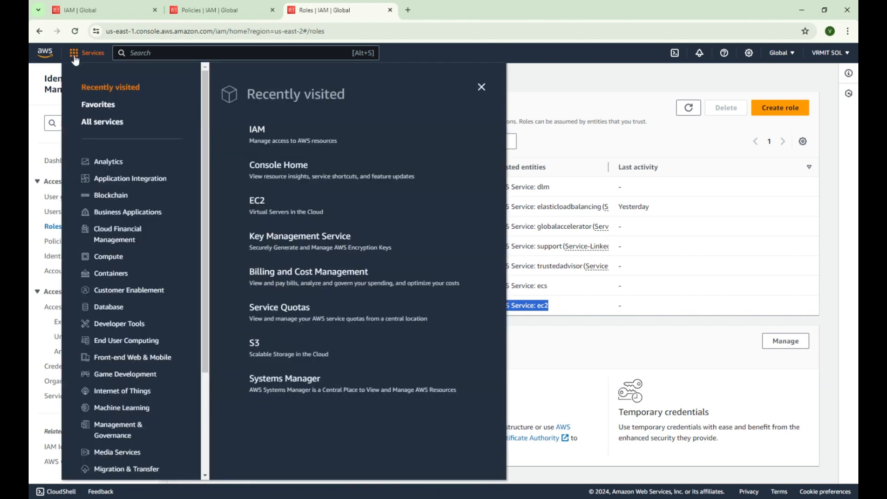
# Switch to the EC2 service and start launching a new instance.
pyautogui.click(75, 53)
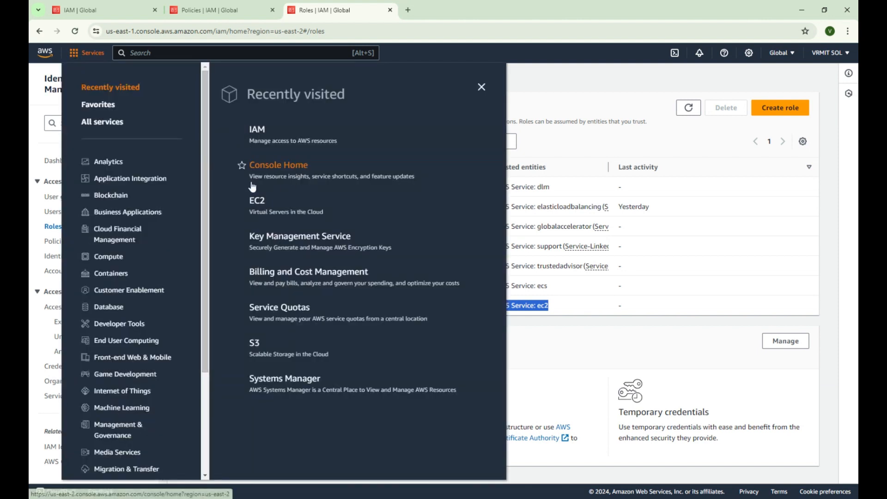
pyautogui.click(257, 205)
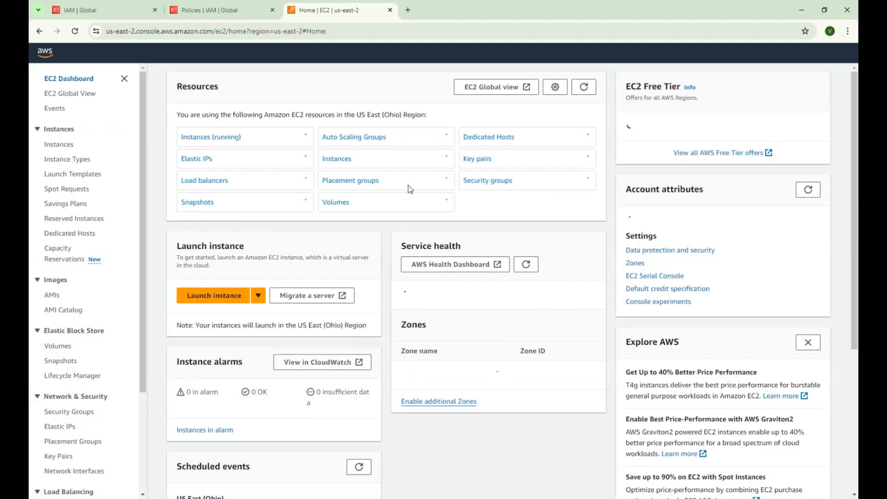
pyautogui.click(202, 137)
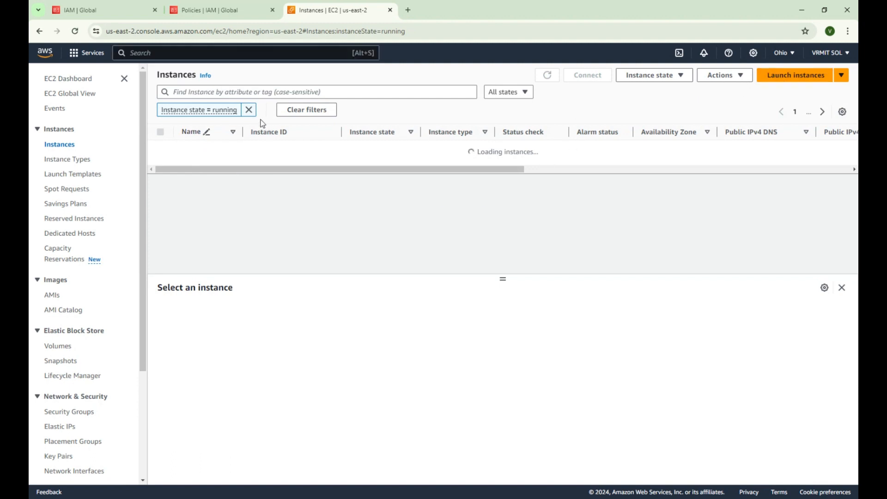
pyautogui.click(784, 76)
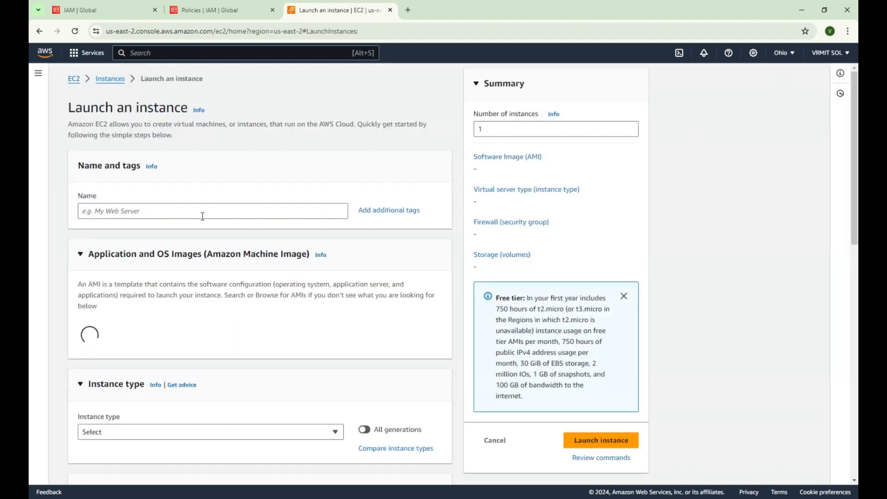
# Name the new instance demo_role.
pyautogui.click(202, 216)
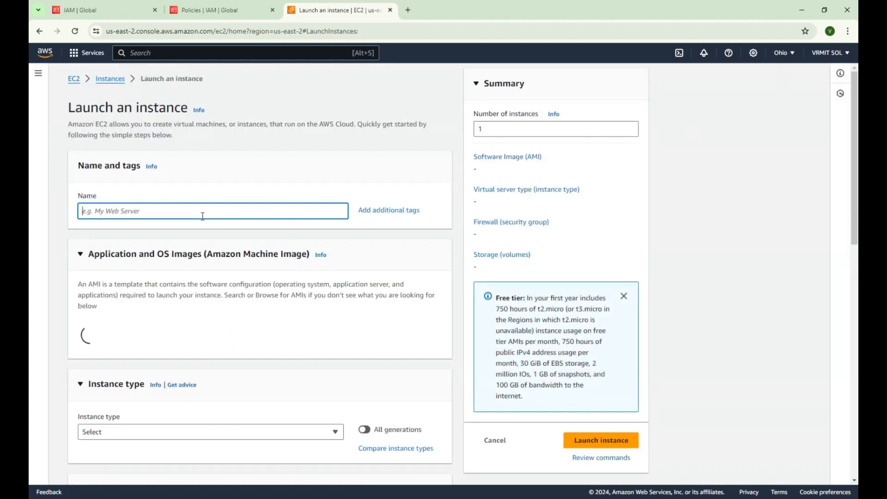
pyautogui.write('demo')
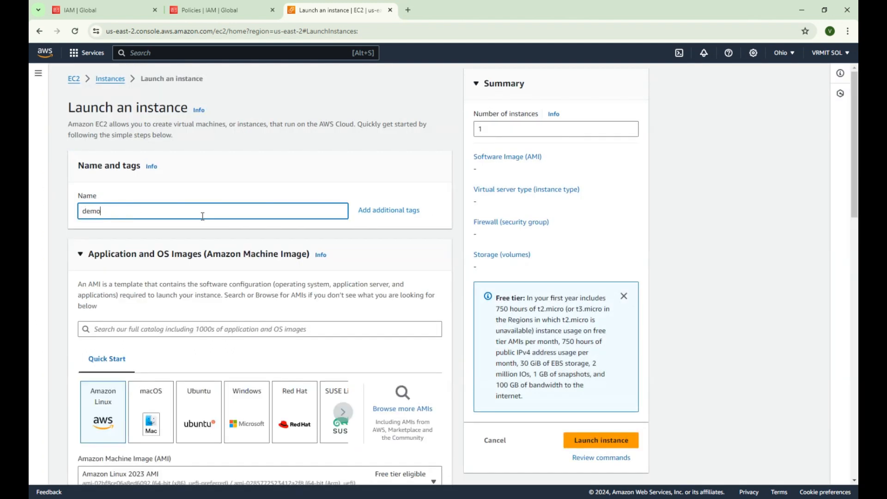
pyautogui.write('_ro')
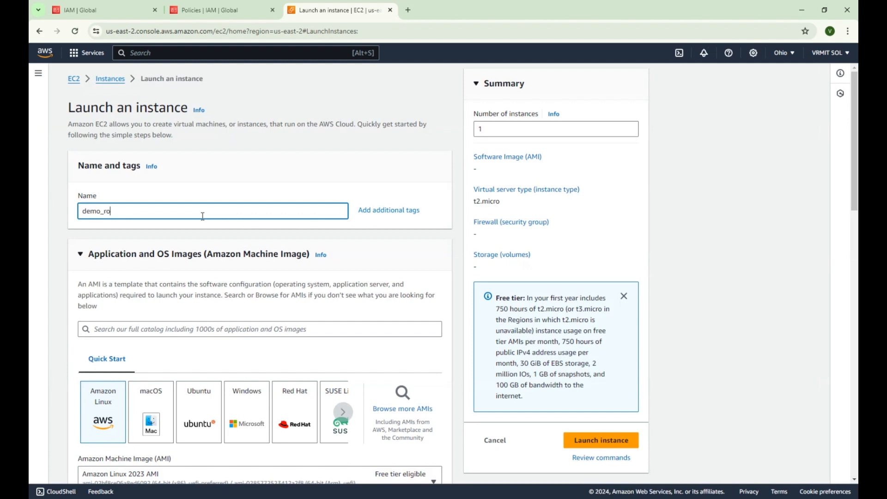
pyautogui.write('le')
# Set the instance's IAM instance profile to EC2_demo_role in the advanced details.
pyautogui.scroll(-10, 290, 369)
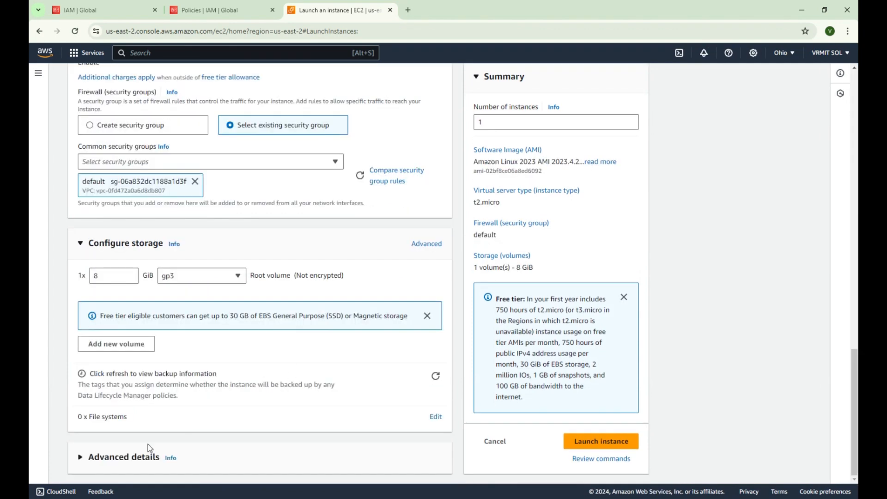
pyautogui.click(97, 450)
pyautogui.scroll(-5, 240, 363)
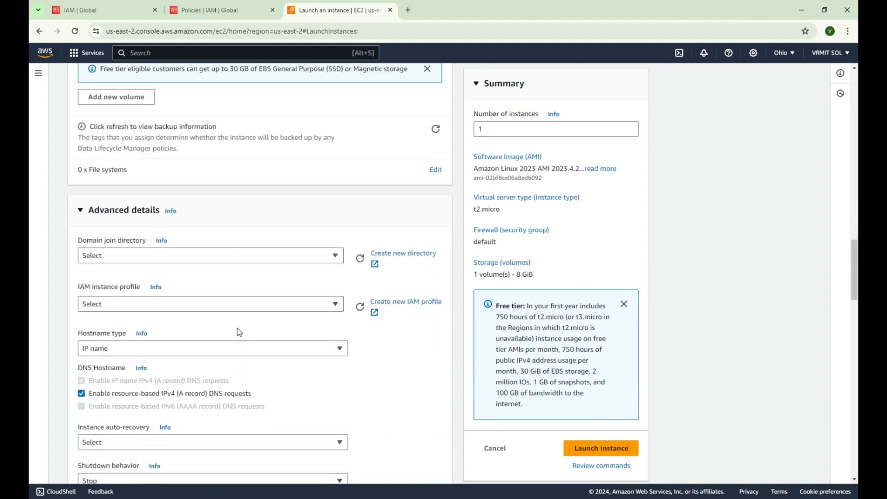
pyautogui.scroll(-2, 239, 332)
pyautogui.click(325, 208)
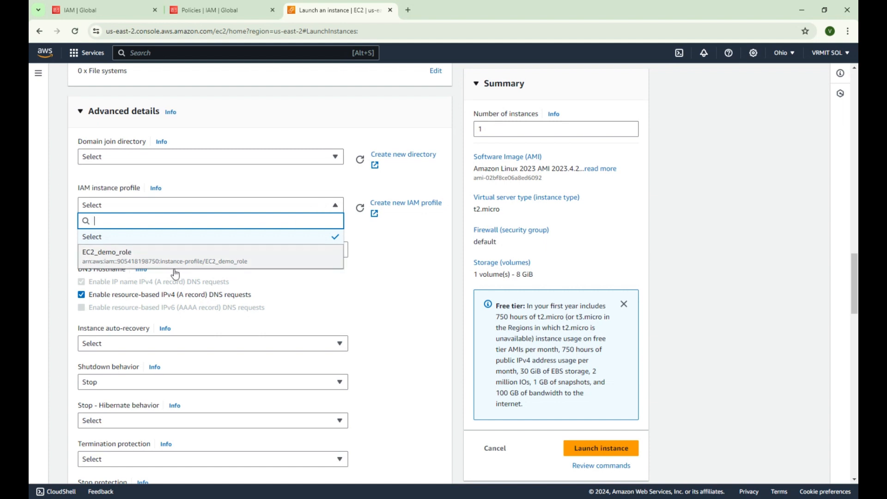
pyautogui.click(119, 263)
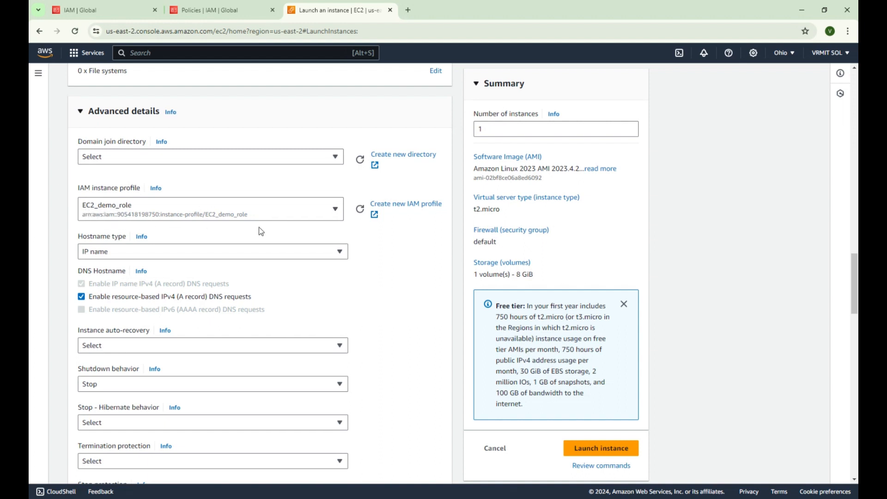
# Look over the remaining advanced launch settings and examine the permissions policies of EC2_demo_role in IAM.
pyautogui.scroll(-1, 260, 231)
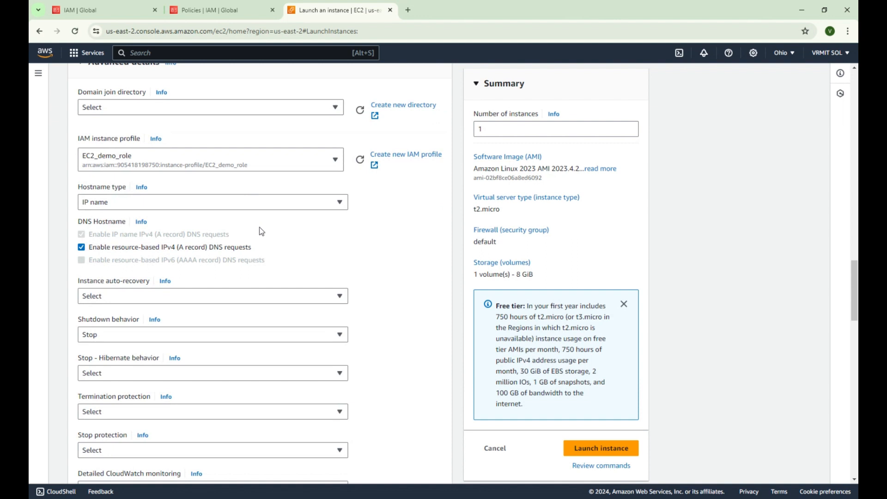
pyautogui.scroll(-8, 261, 231)
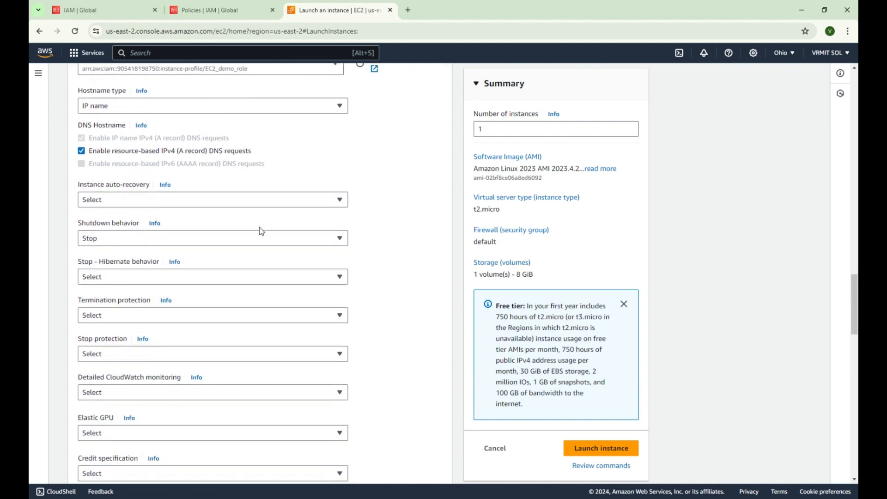
pyautogui.scroll(-2, 259, 231)
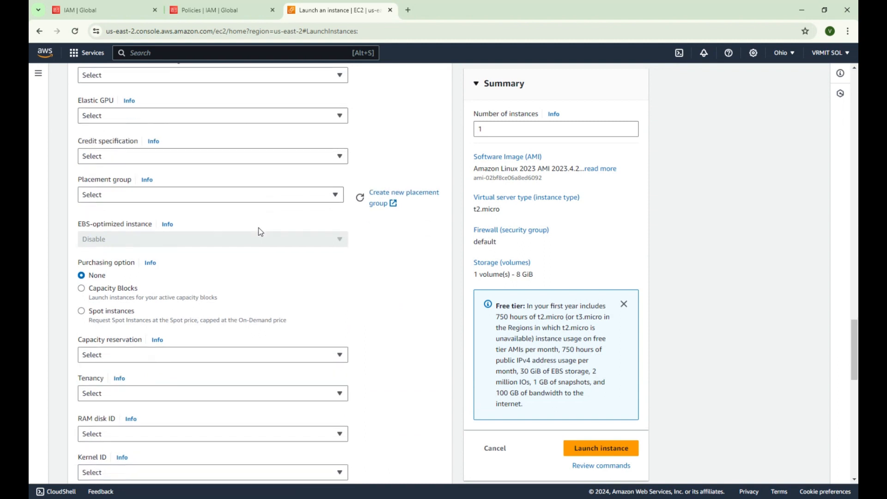
pyautogui.click(221, 14)
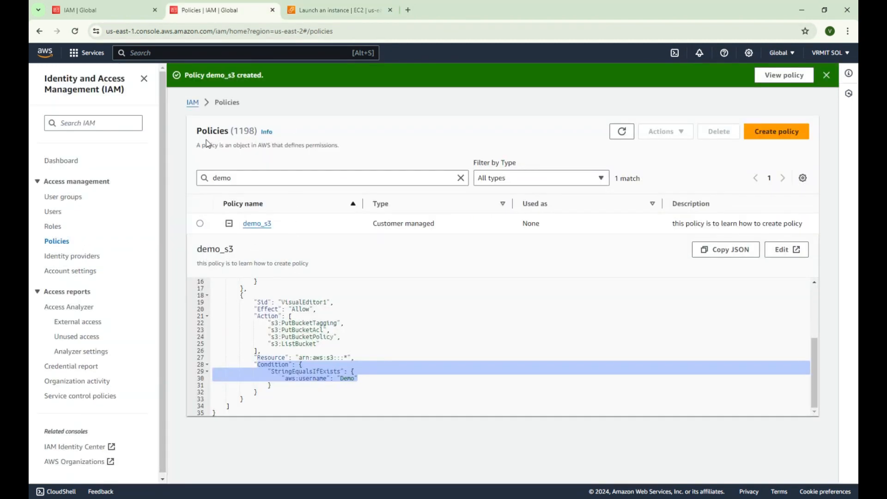
pyautogui.click(53, 226)
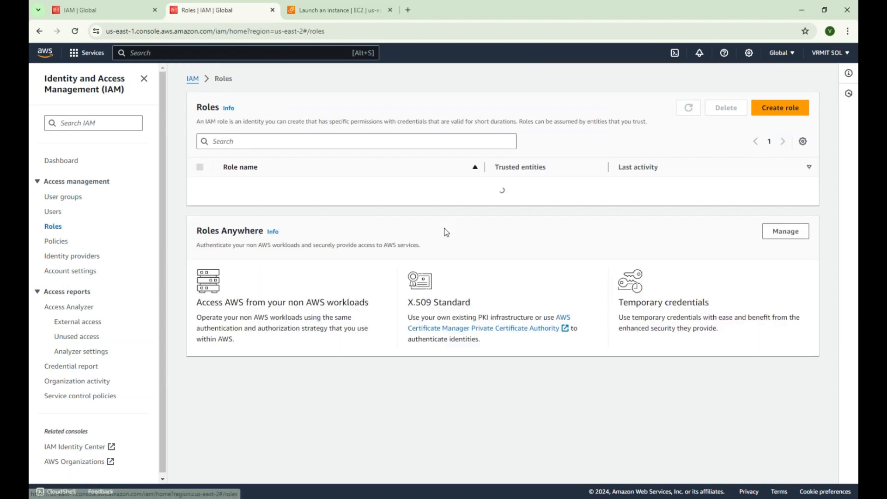
pyautogui.click(249, 305)
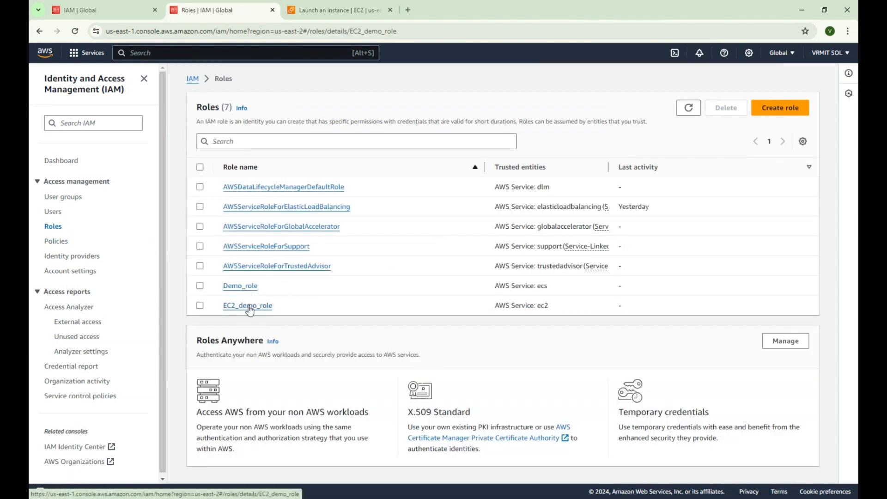
pyautogui.scroll(-2, 367, 303)
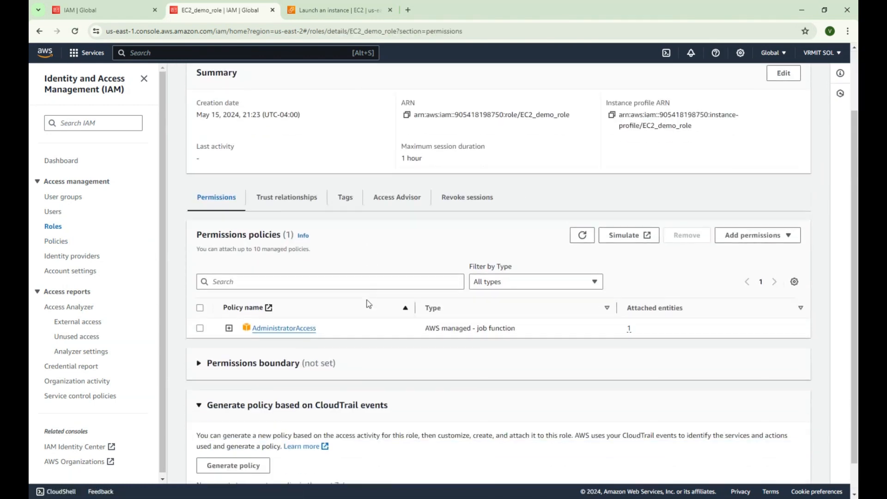
# Examine the trust policy of EC2_demo_role, highlighting the principal that is allowed to assume the role.
pyautogui.click(278, 182)
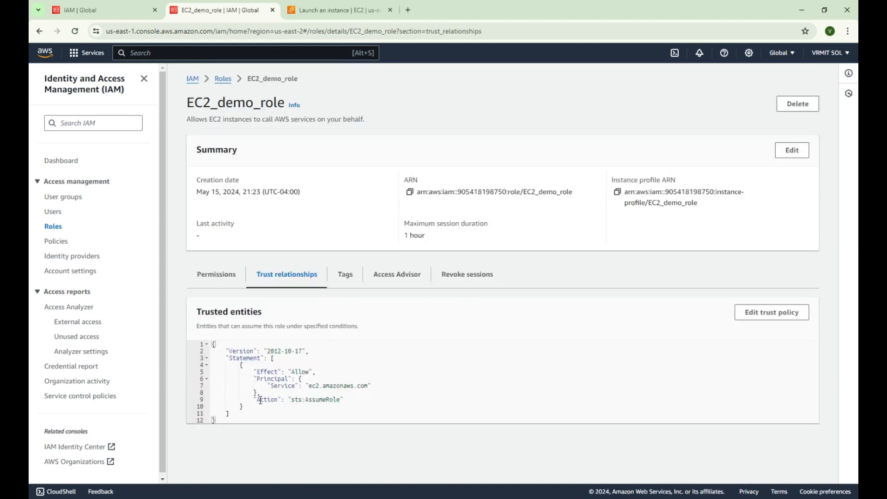
pyautogui.moveTo(257, 400); pyautogui.dragTo(264, 380)
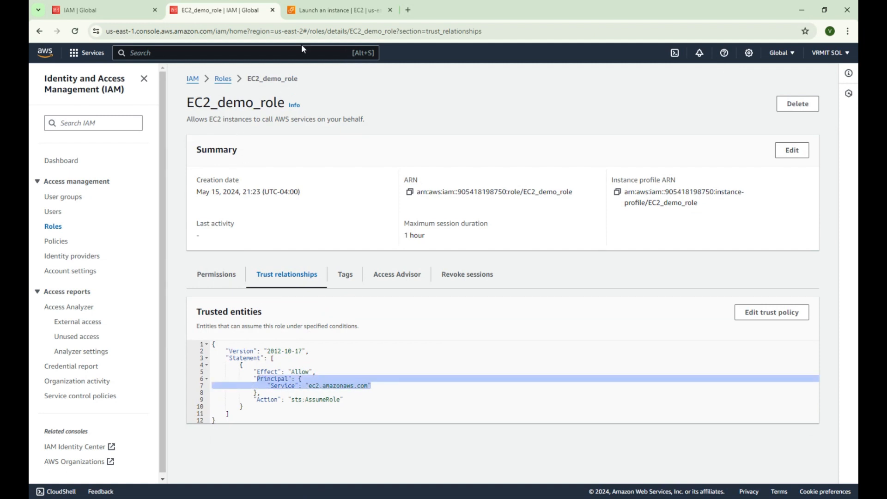
# Review the advanced details of the instance launch and compare the selected IAM instance profile with the EC2_demo_role details in IAM.
pyautogui.click(314, 13)
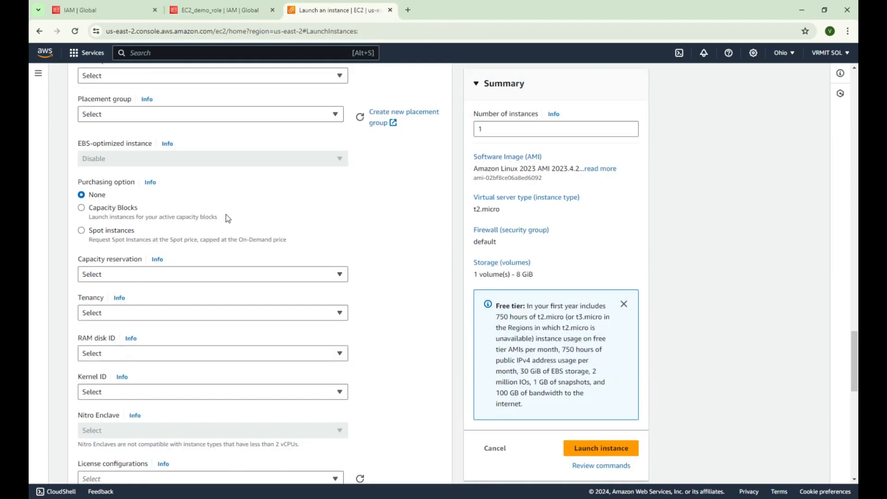
pyautogui.scroll(-3, 228, 218)
pyautogui.scroll(-4, 300, 437)
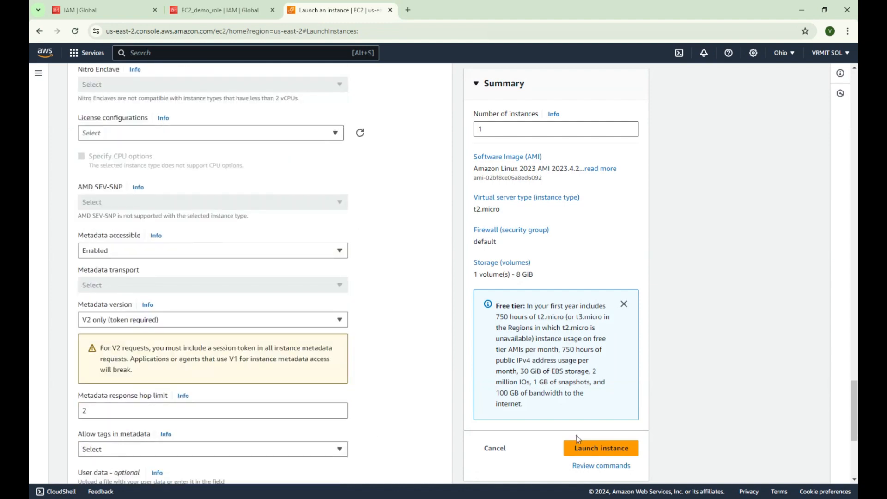
pyautogui.scroll(-5, 400, 421)
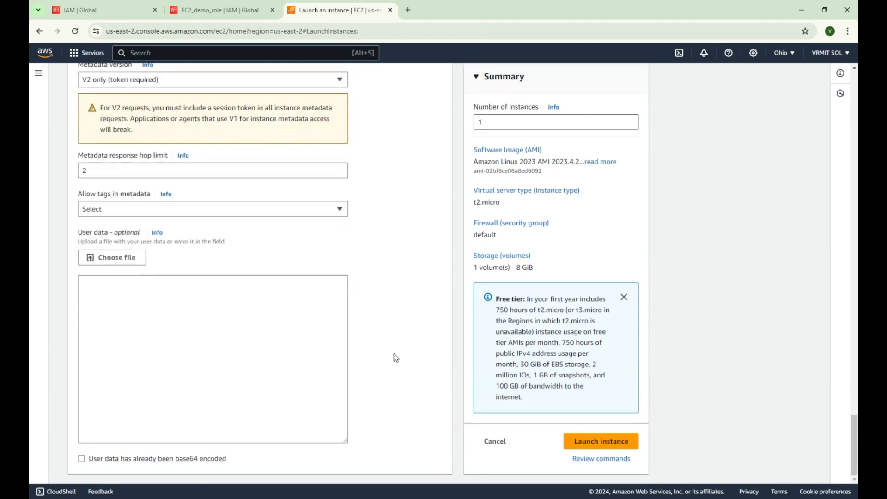
pyautogui.scroll(17, 399, 356)
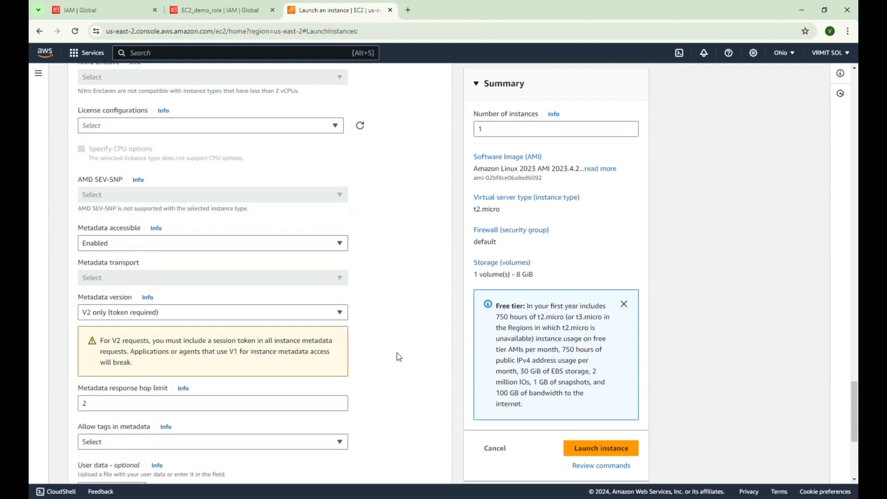
pyautogui.scroll(8, 403, 354)
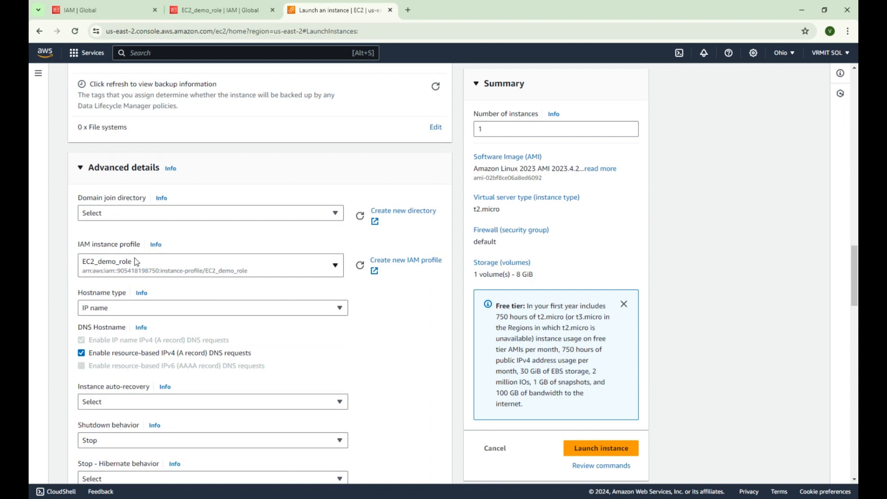
pyautogui.click(218, 10)
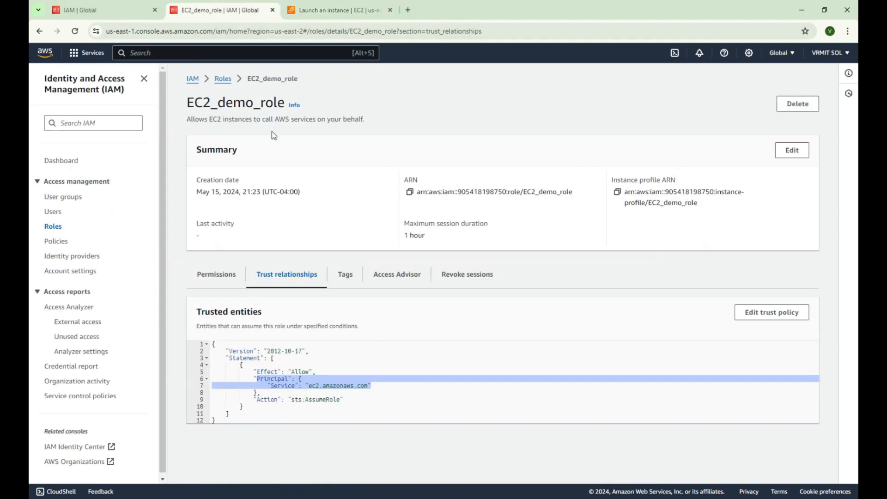
pyautogui.click(339, 10)
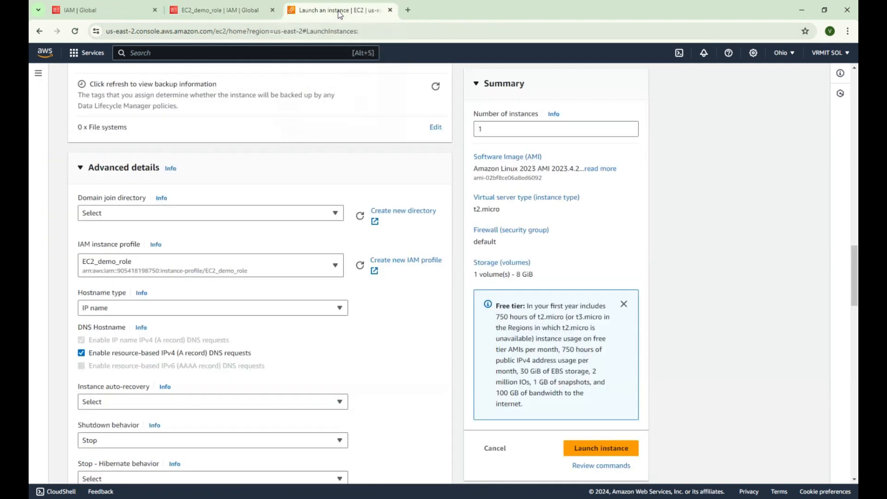
pyautogui.click(213, 10)
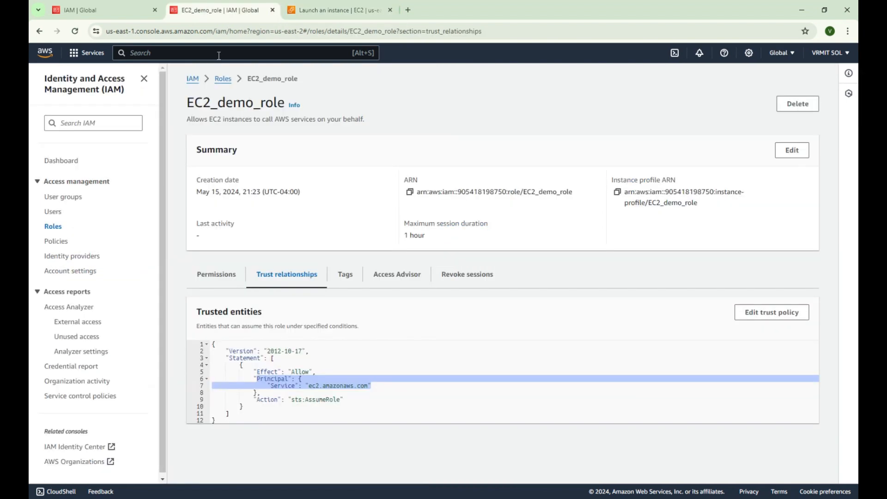